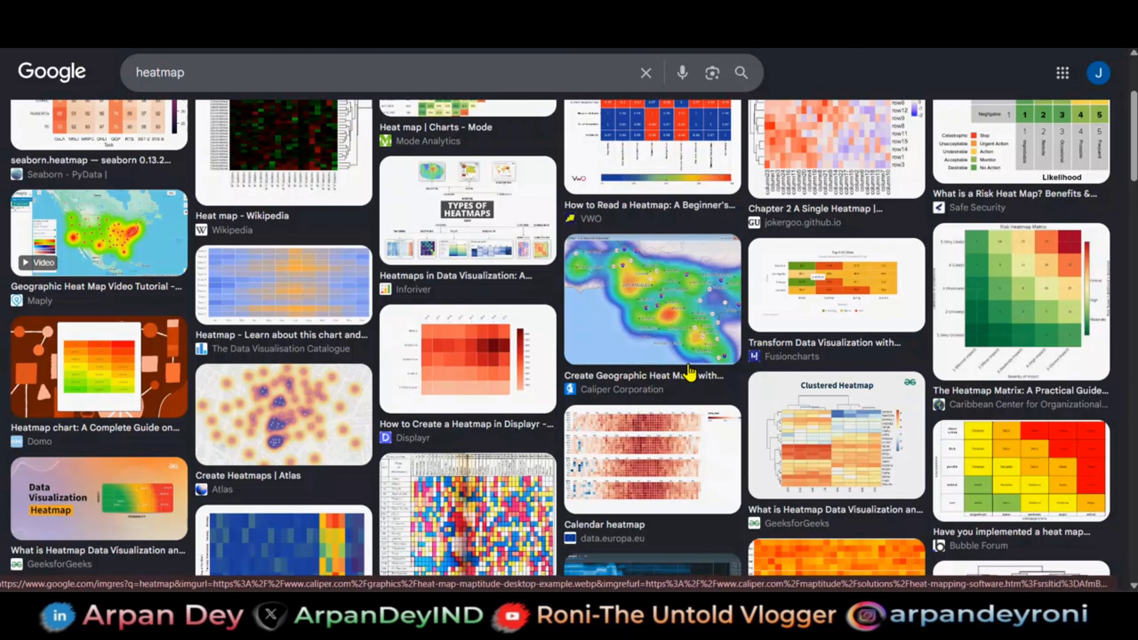
- Look through the Google image results for heatmap examples
scroll(691, 372, down, 5)
scroll(691, 372, up, 1)
scroll(690, 372, down, 1)
scroll(691, 372, up, 9)
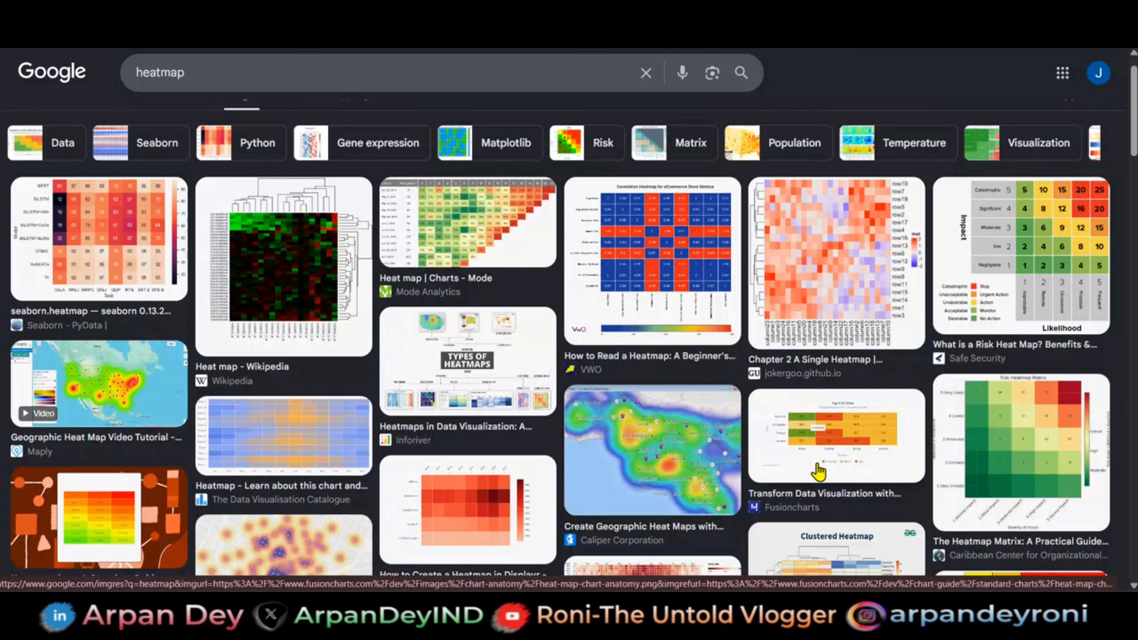
- Switch to Excel and review the full gene table with the GeneID, nano urea and urea log2FC columns
click(788, 628)
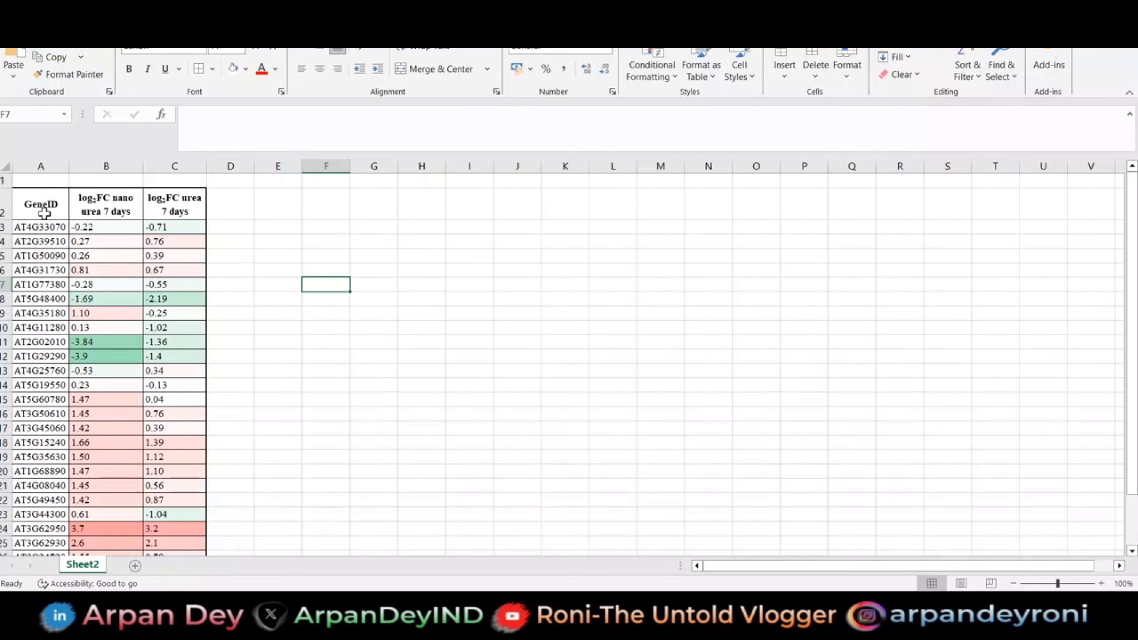
scroll(43, 292, right, 2)
scroll(43, 292, down, 1)
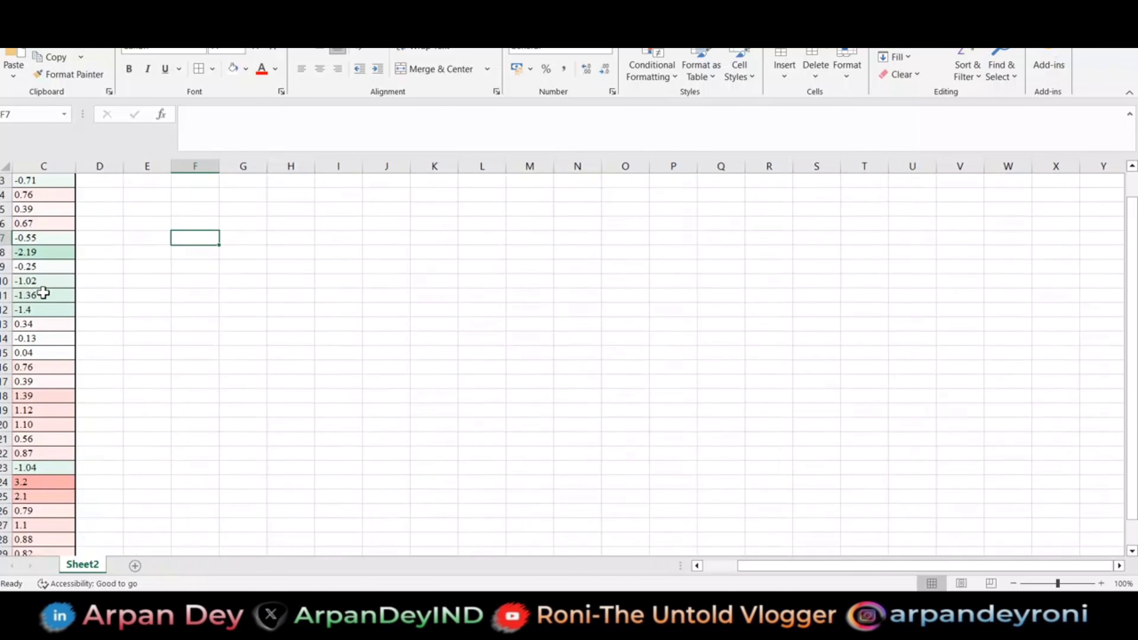
scroll(44, 292, left, 2)
scroll(43, 292, down, 2)
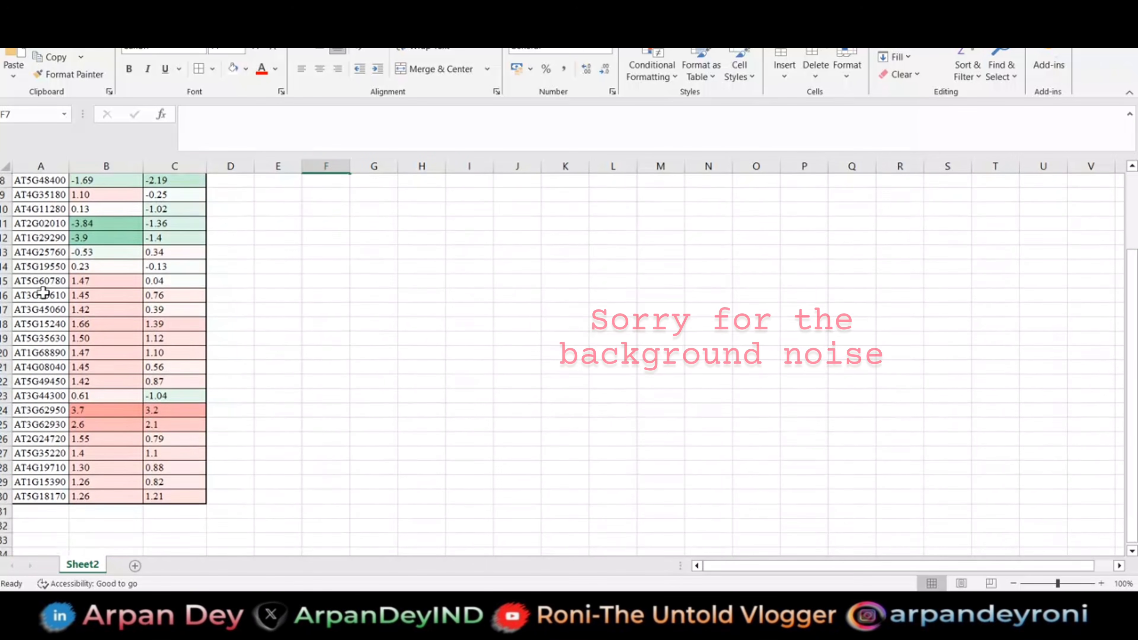
scroll(44, 292, up, 3)
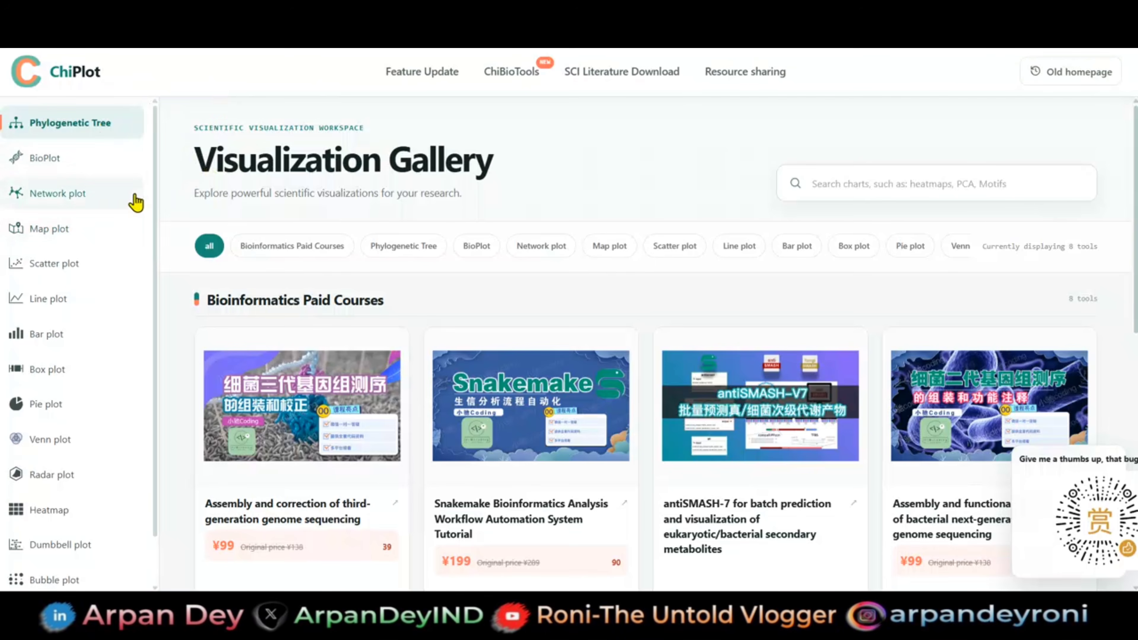
- Browse the chart categories in the ChiPlot visualization gallery, including BioPlot and Pie plot
scroll(88, 274, down, 1)
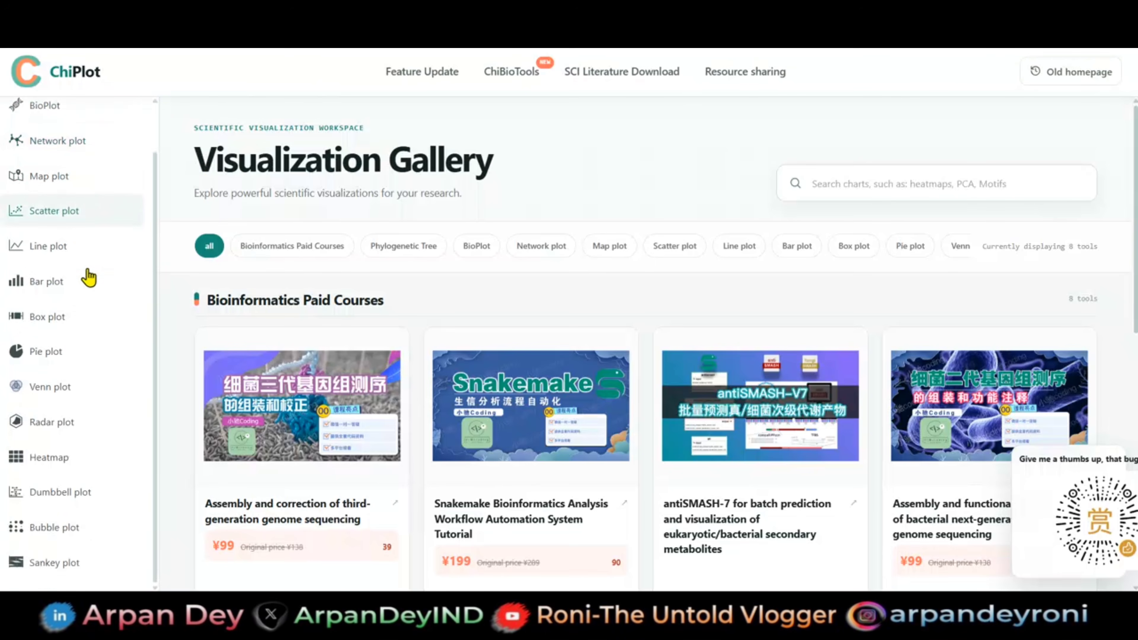
scroll(89, 276, up, 1)
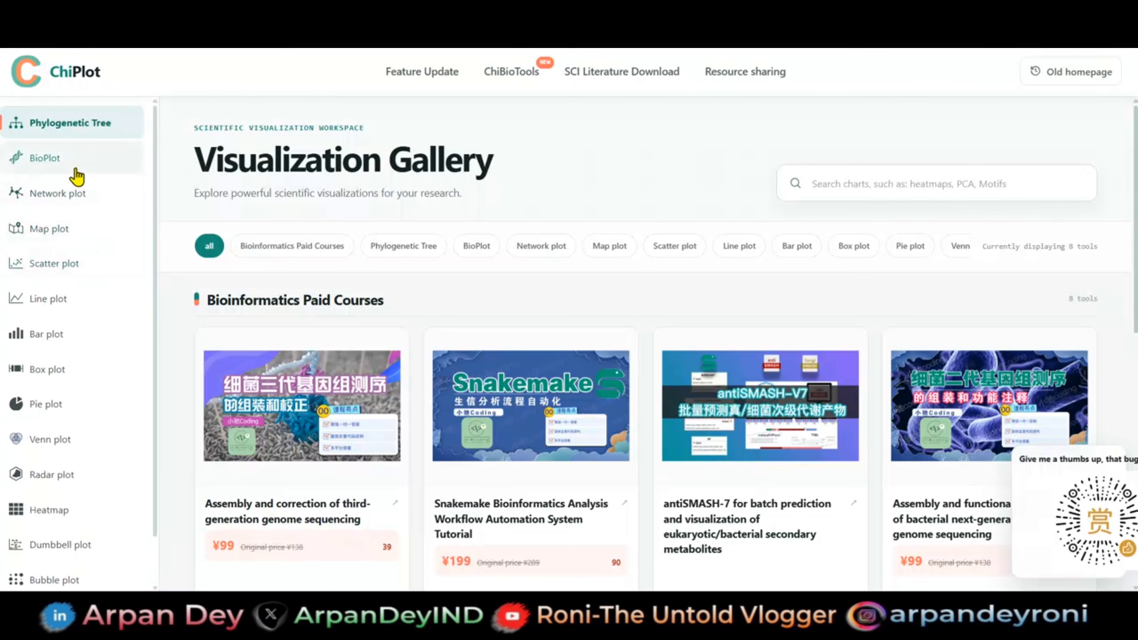
click(71, 160)
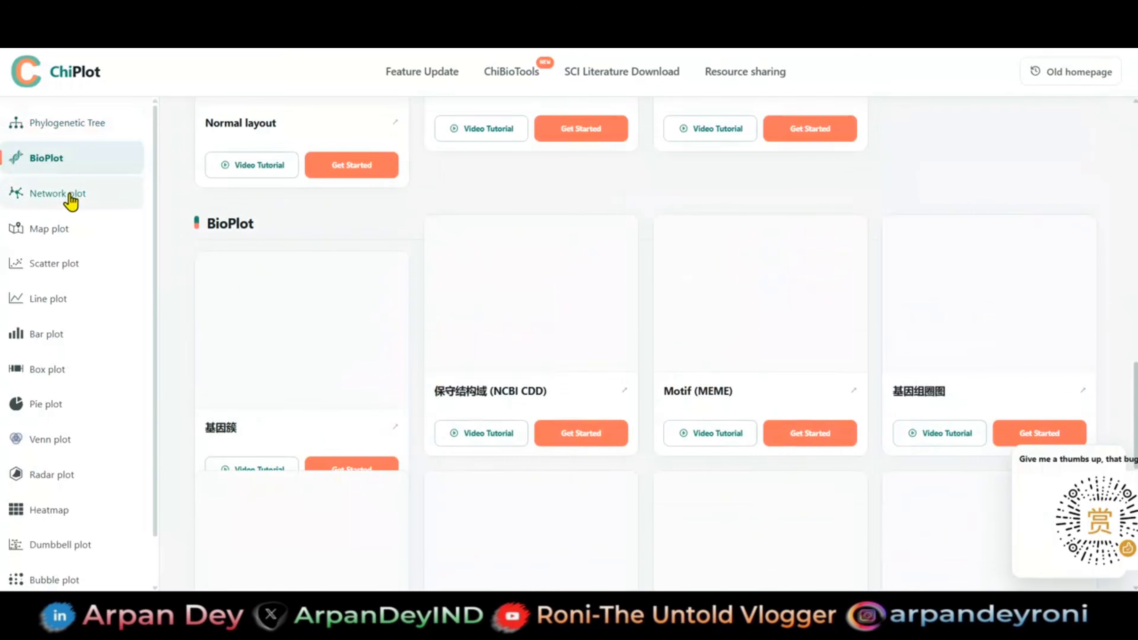
click(44, 406)
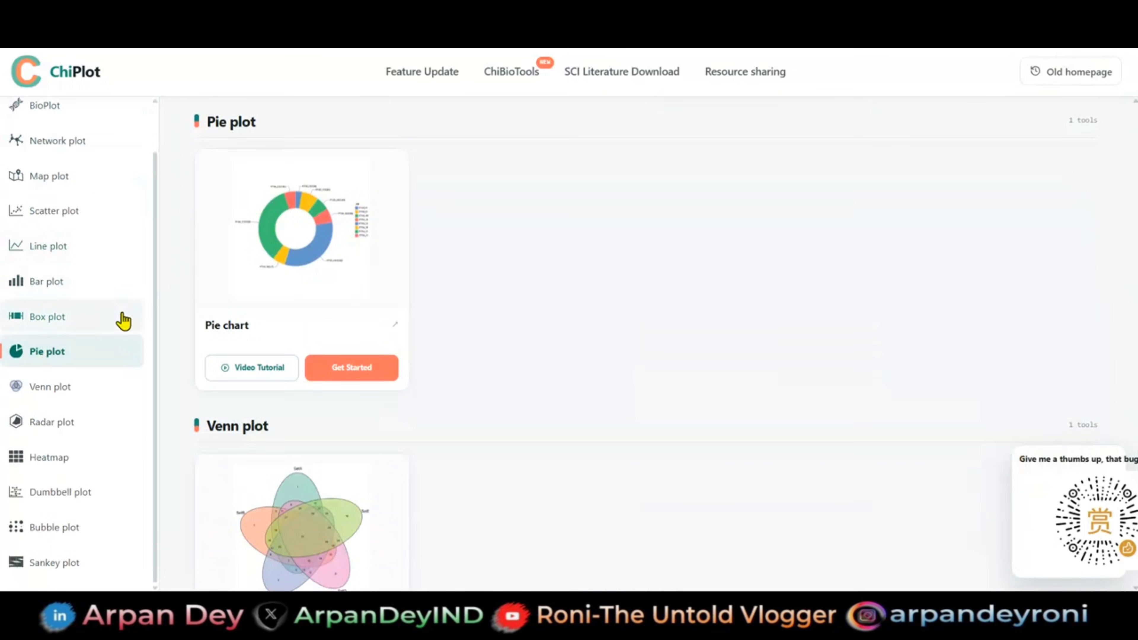
- Open the Heatmap/Clustering Heatmap tool from the gallery's Heatmap category
click(59, 458)
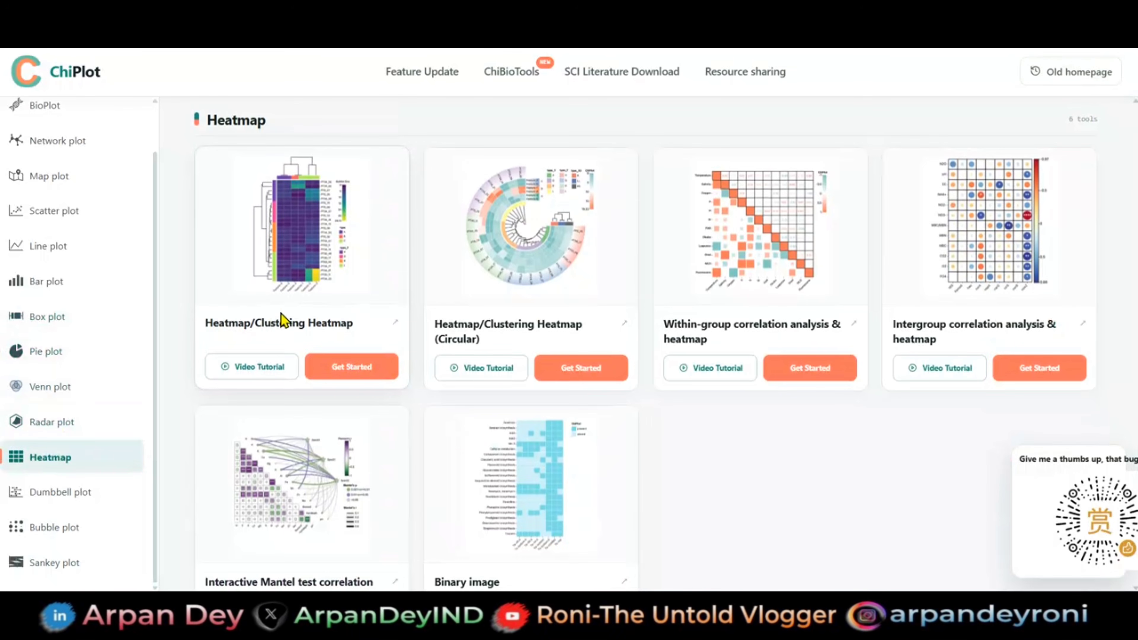
scroll(281, 314, up, 5)
scroll(281, 316, up, 4)
scroll(281, 315, down, 10)
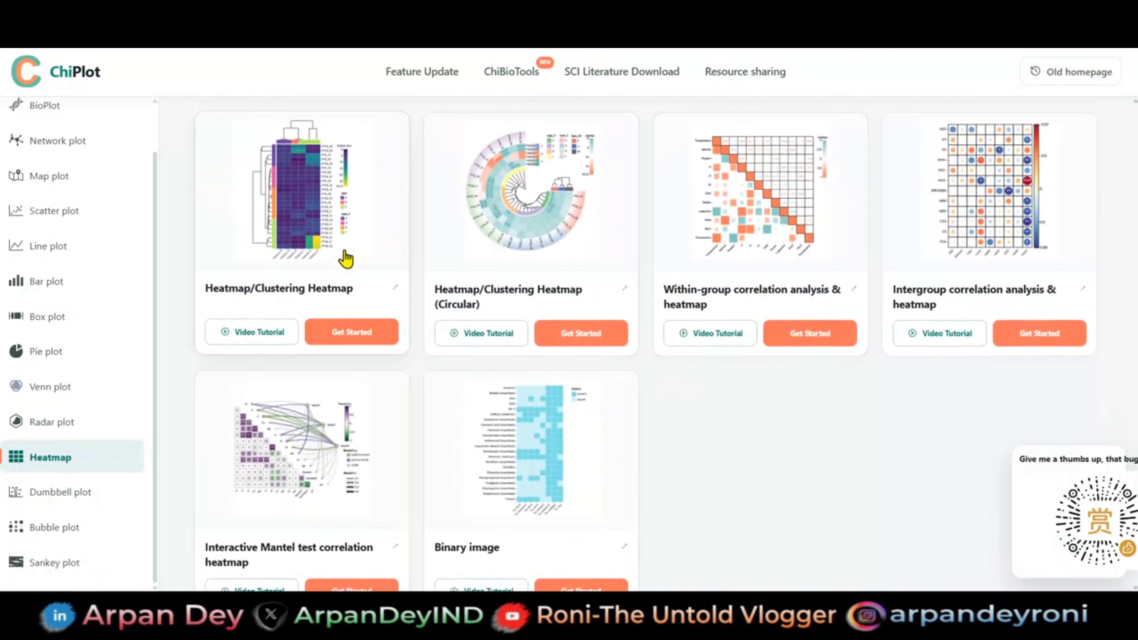
click(353, 332)
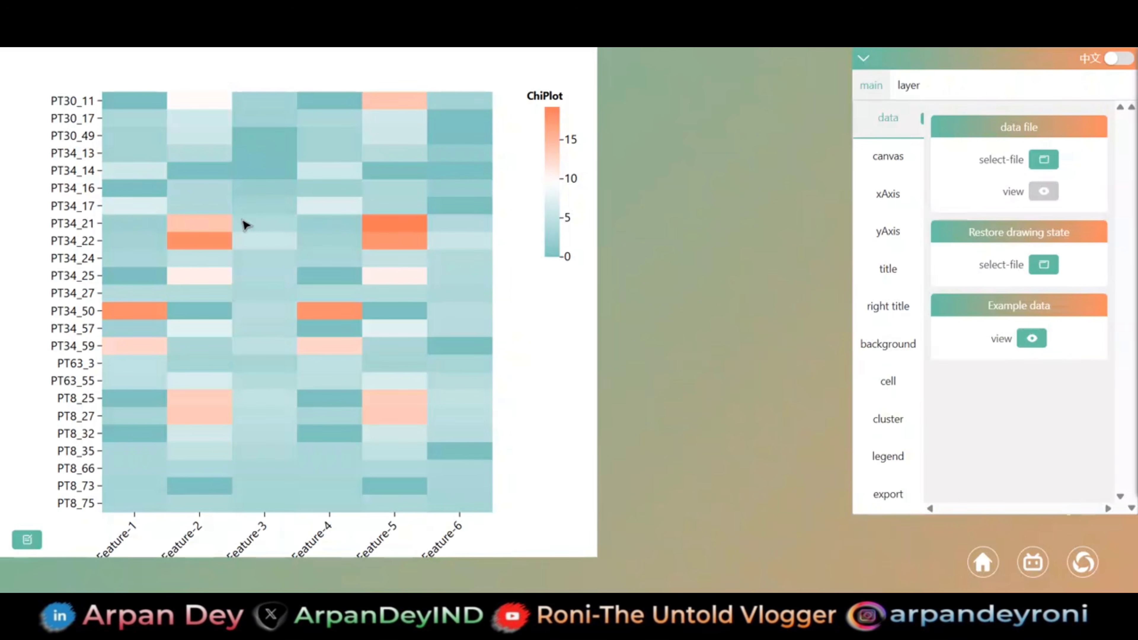
- Examine the whole example heatmap, including its axis labels and colour legend
scroll(244, 225, down, 3)
scroll(244, 225, up, 4)
scroll(244, 225, down, 2)
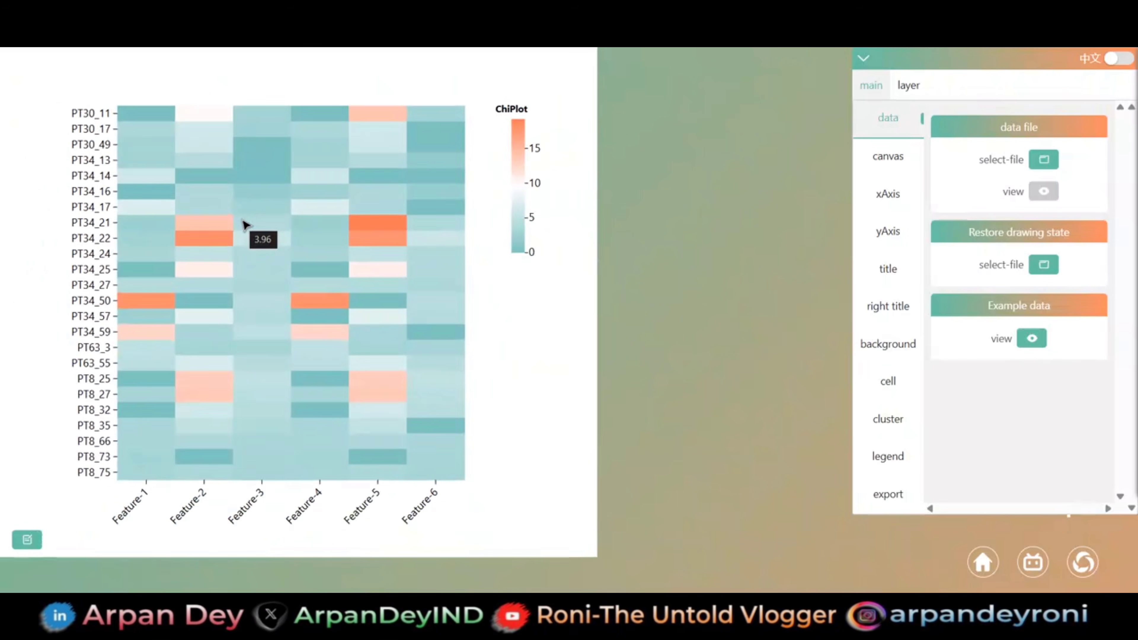
scroll(244, 225, down, 2)
scroll(244, 225, up, 3)
scroll(244, 225, down, 3)
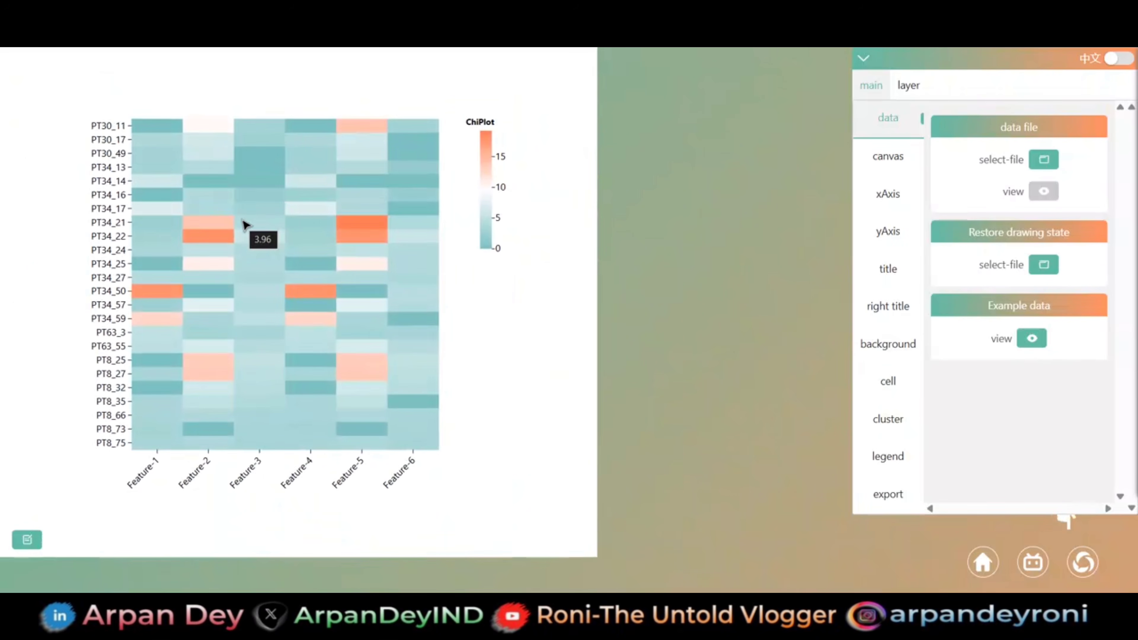
mouse_move(253, 268)
mouse_down()
mouse_move(459, 302)
mouse_move(267, 224)
mouse_move(224, 254)
mouse_move(245, 261)
mouse_up()
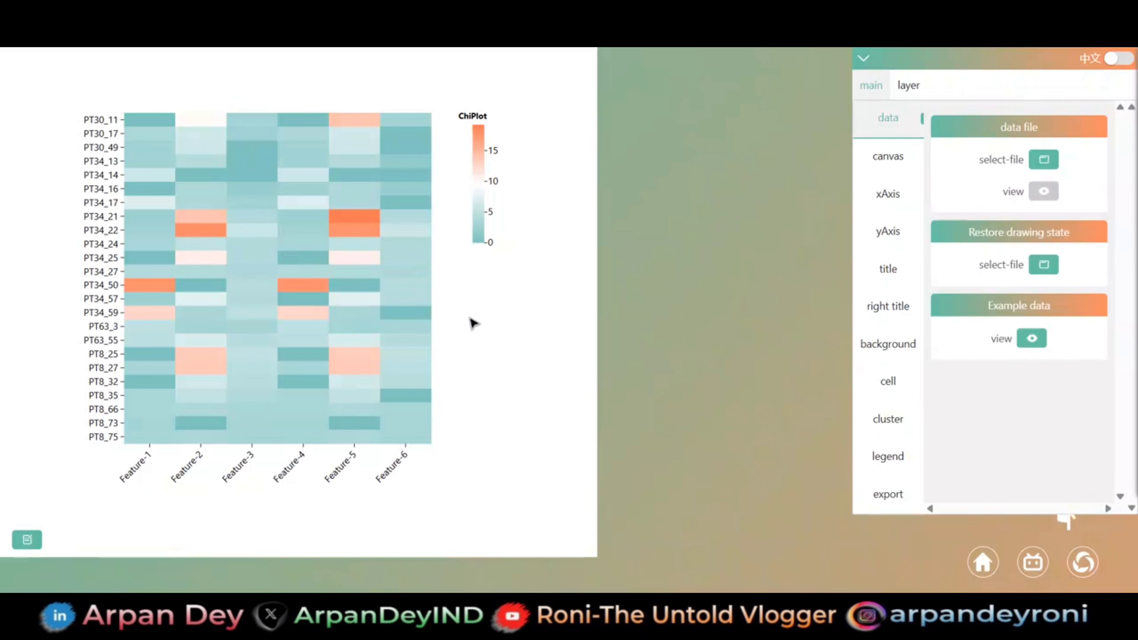
- Load the Excel file Table 1 nitrogen as the heatmap's data file
click(1052, 157)
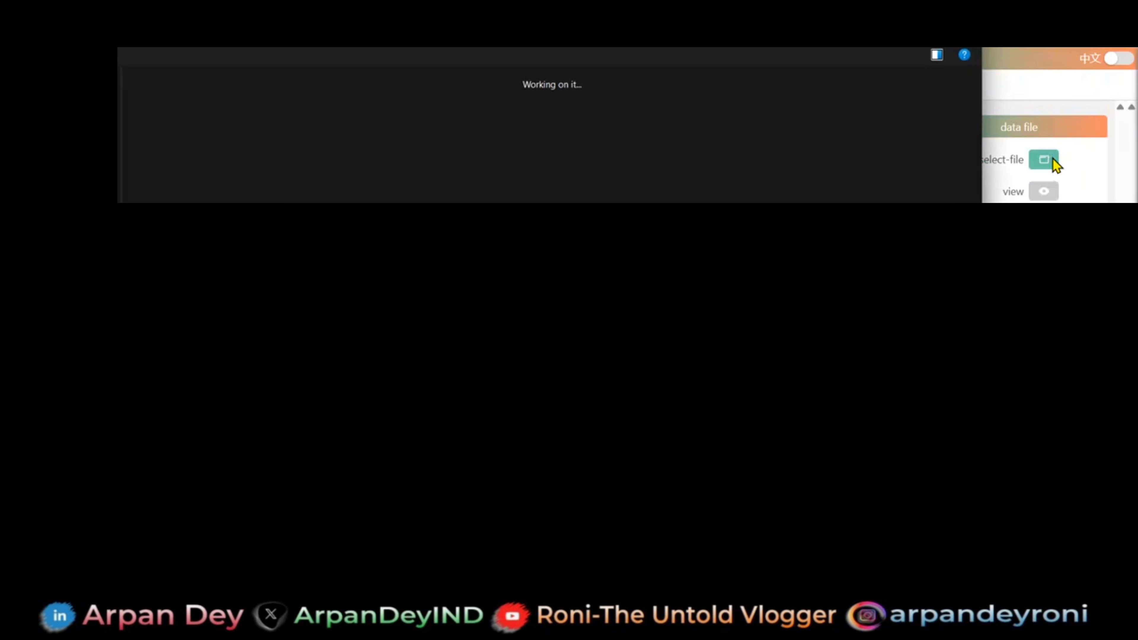
click(242, 129)
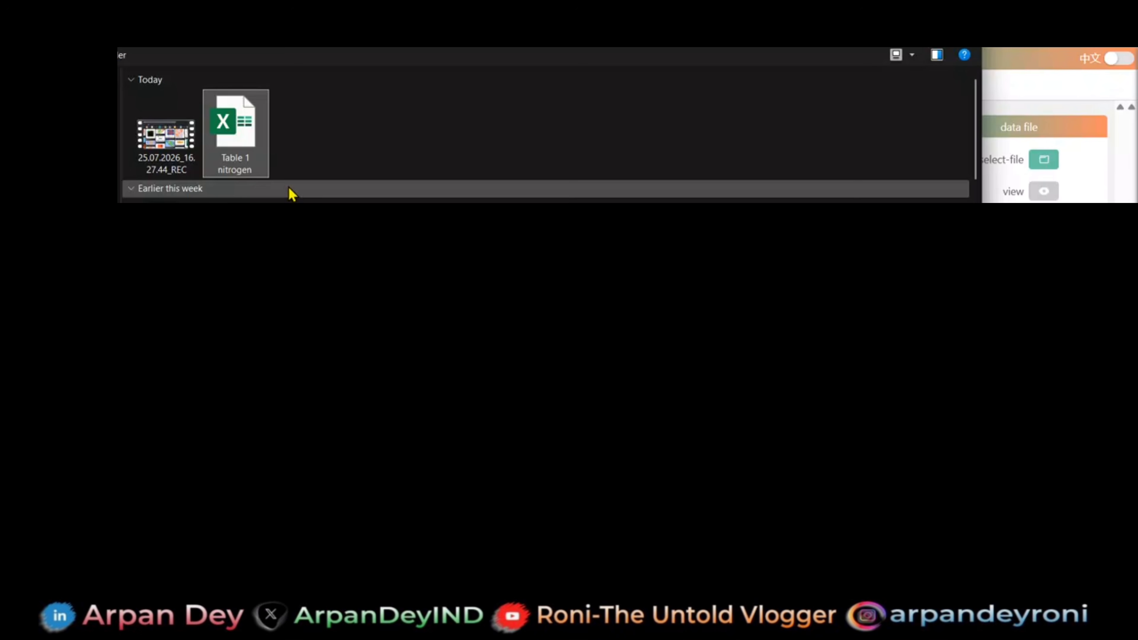
click(852, 567)
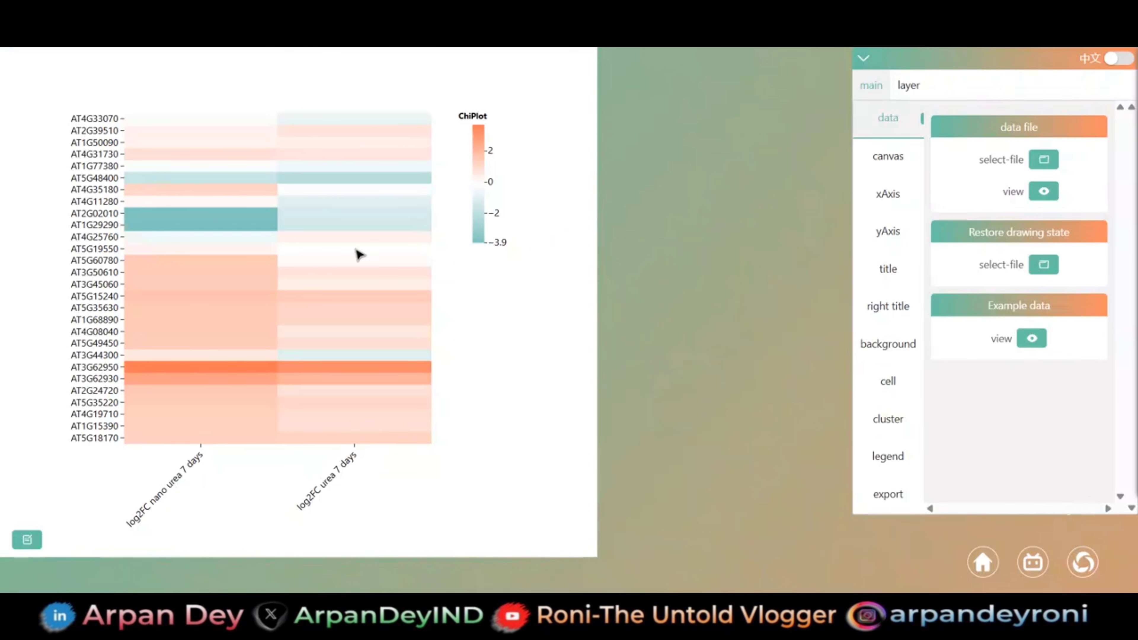
- Shift the heatmap toward the canvas's left side and place the colour legend near the canvas's upper-right area
drag(479, 186, 509, 343)
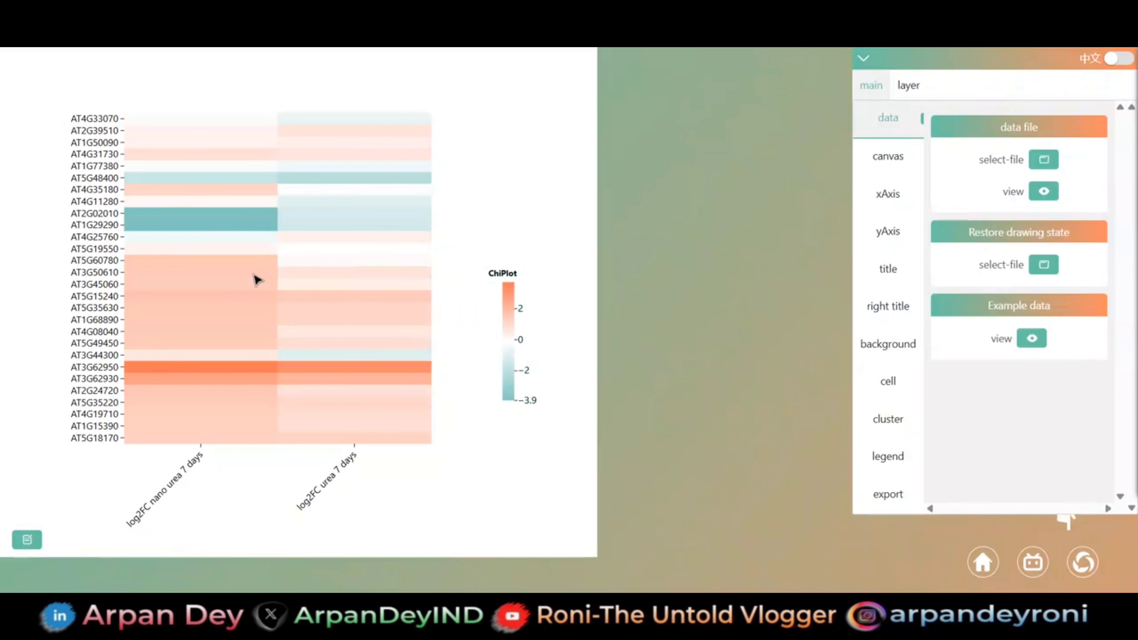
scroll(254, 275, down, 2)
drag(254, 274, 186, 267)
drag(401, 317, 550, 186)
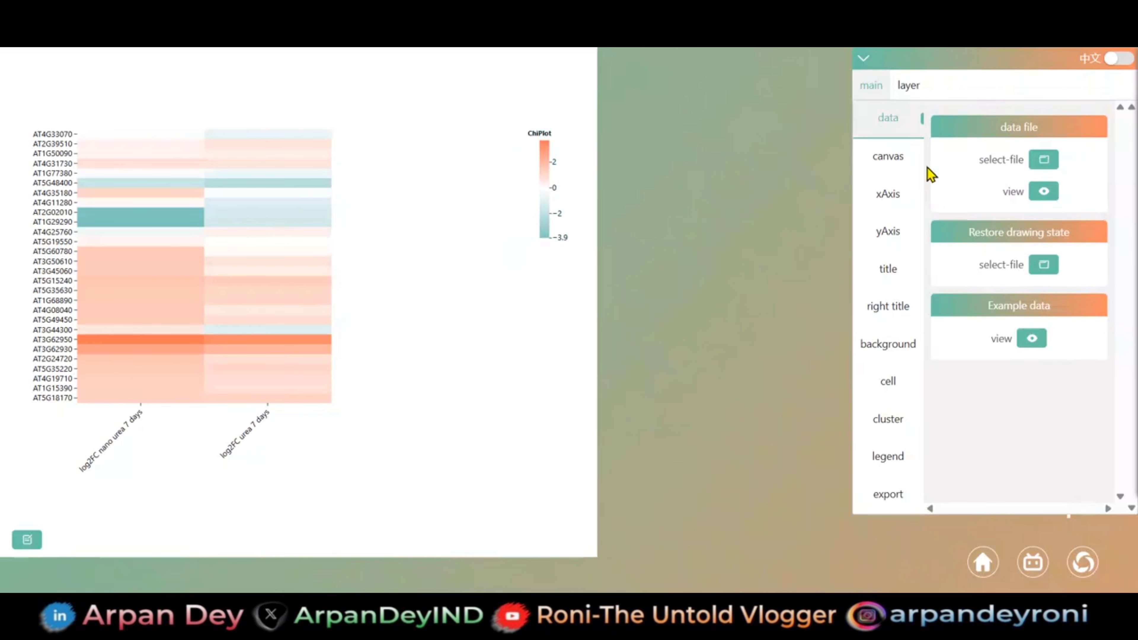
- Set the x-axis position type to top so the column labels sit above the heatmap
click(900, 193)
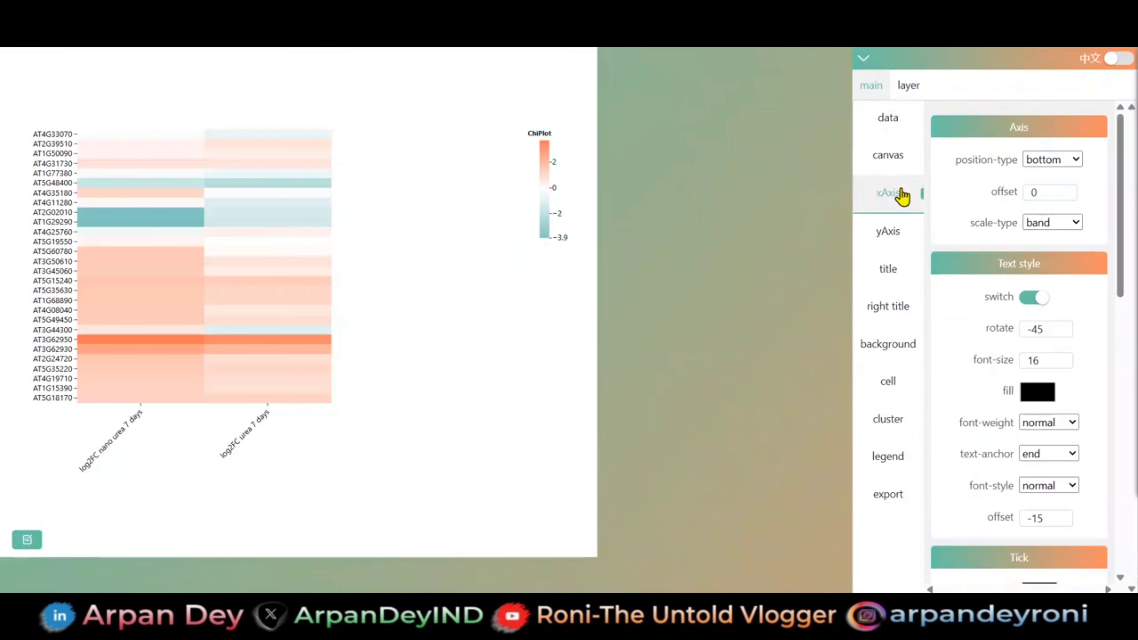
click(880, 241)
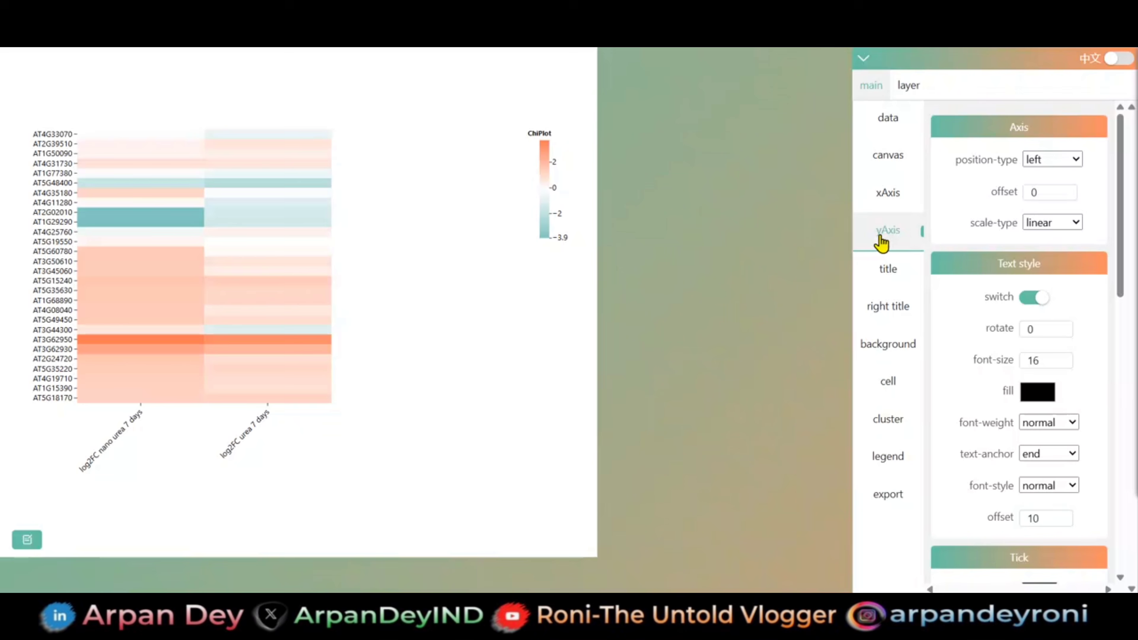
click(881, 205)
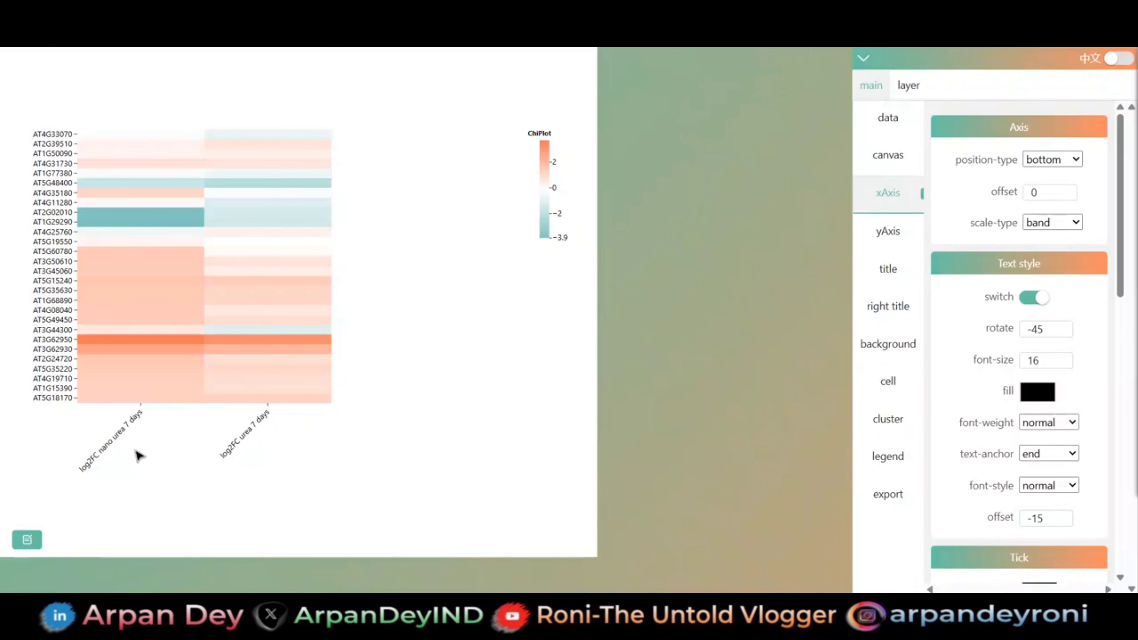
click(1075, 160)
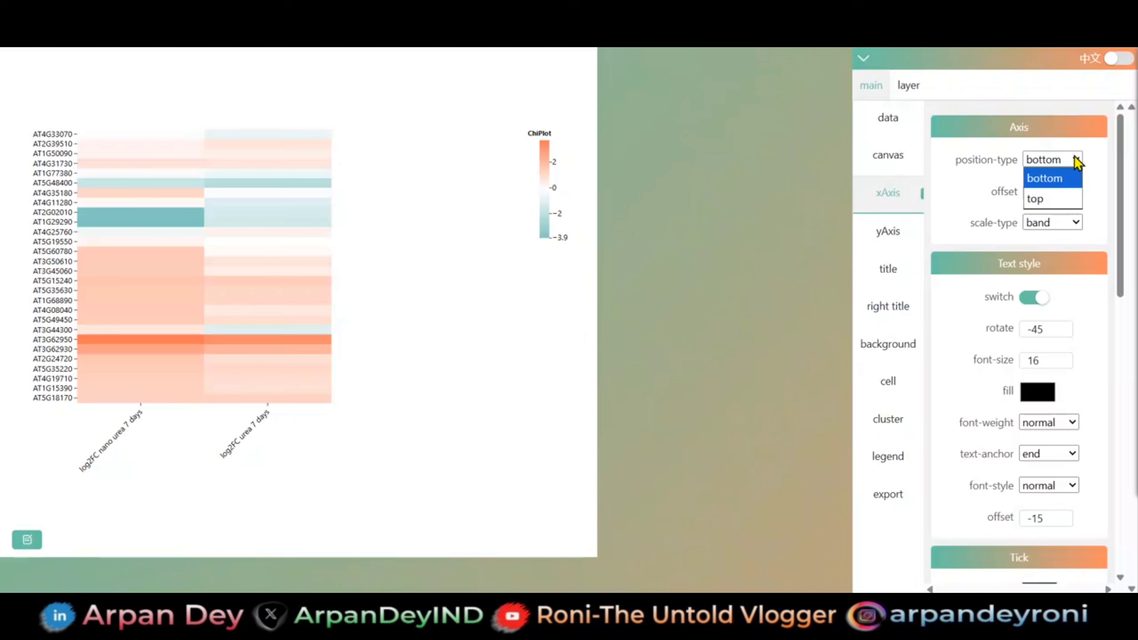
click(1058, 200)
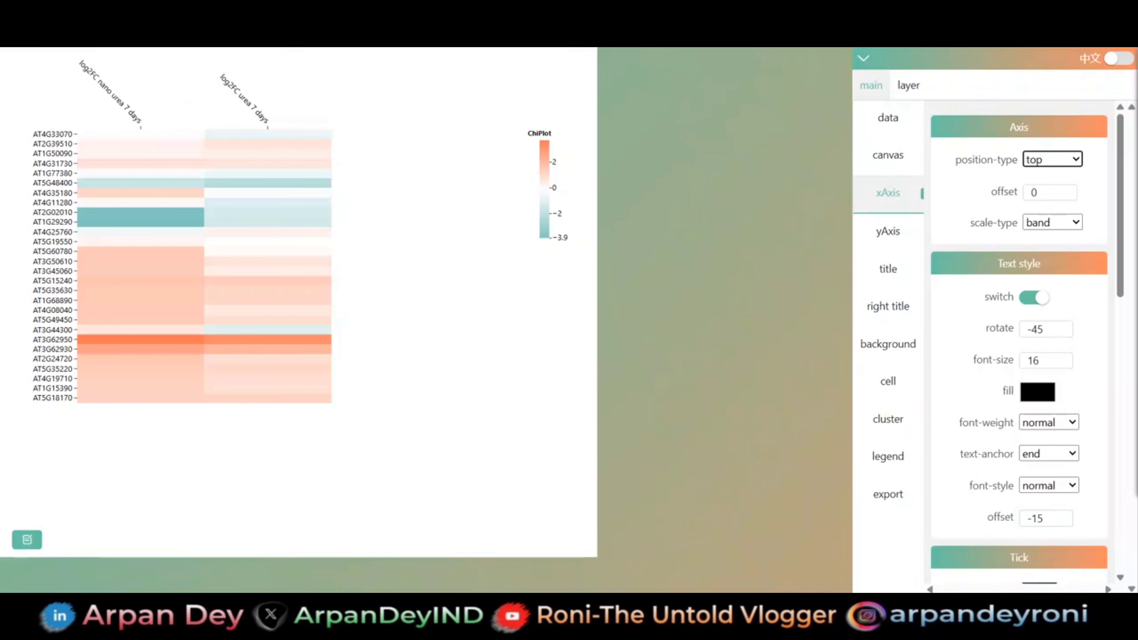
- Set the font weight of the x-axis labels to bold
scroll(1070, 393, down, 5)
scroll(1070, 393, down, 2)
scroll(1069, 393, up, 3)
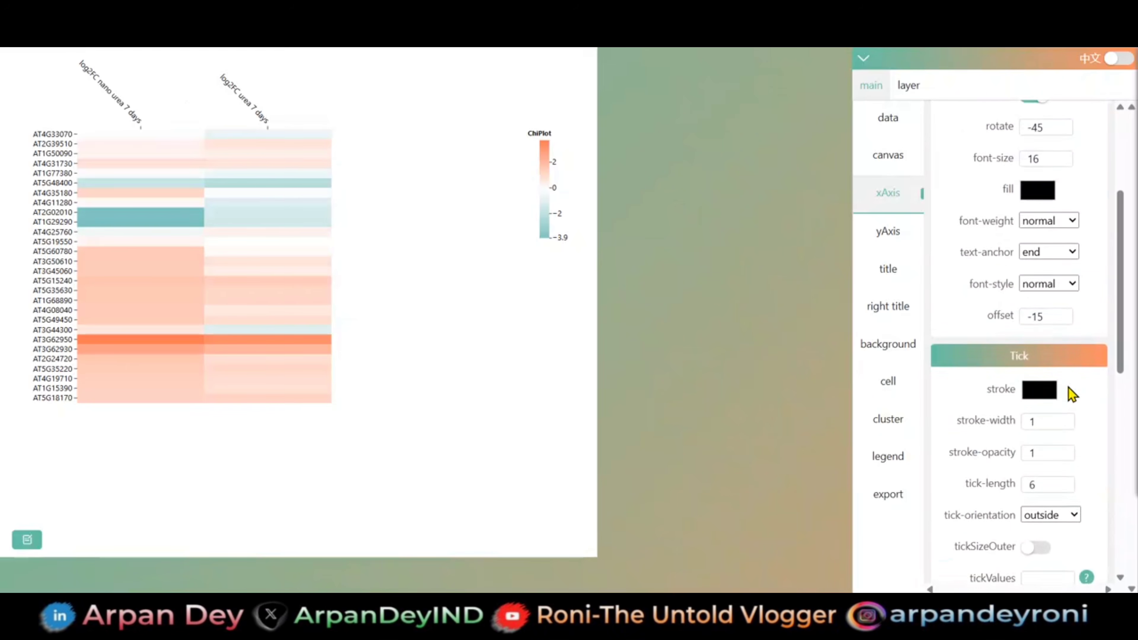
click(1076, 221)
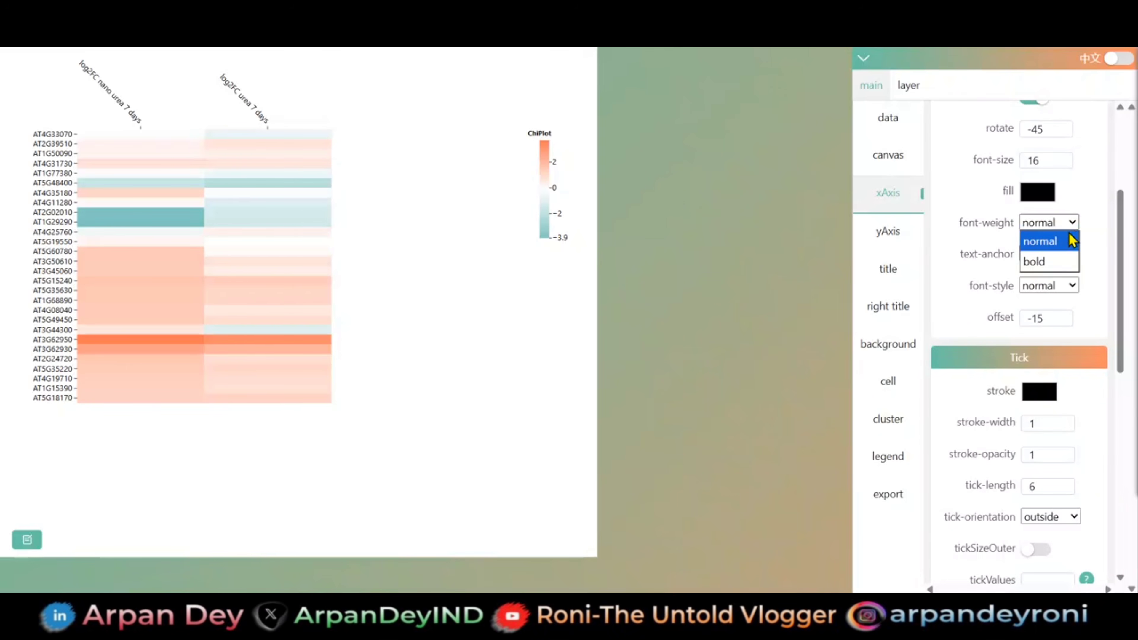
click(1054, 258)
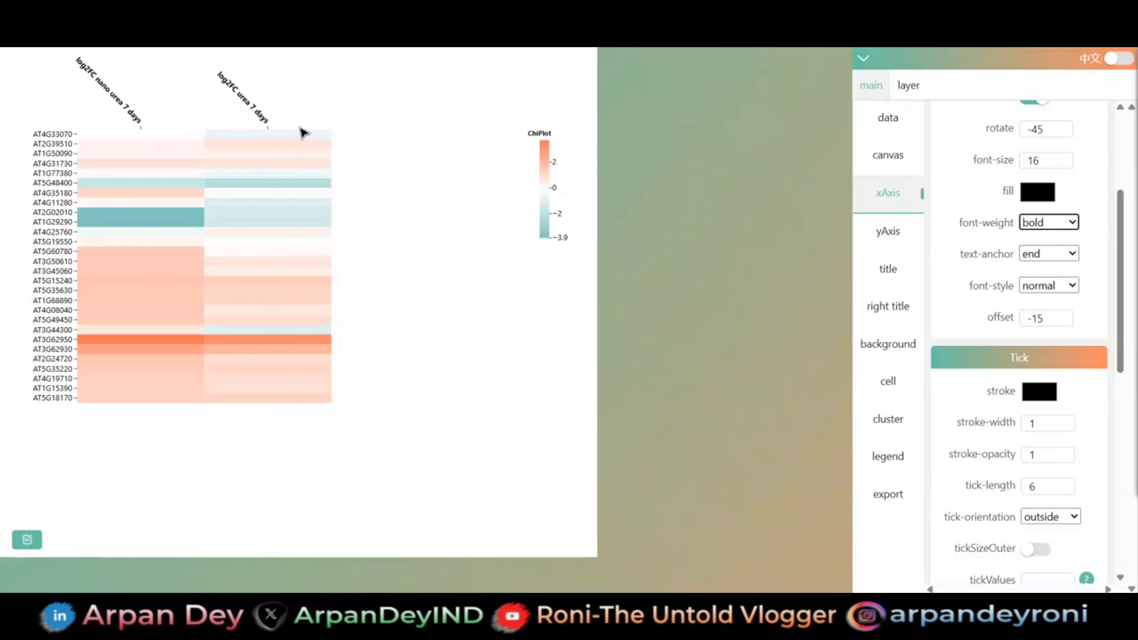
- Try the italic font style on the x-axis labels and return it to normal
click(1075, 293)
click(1051, 324)
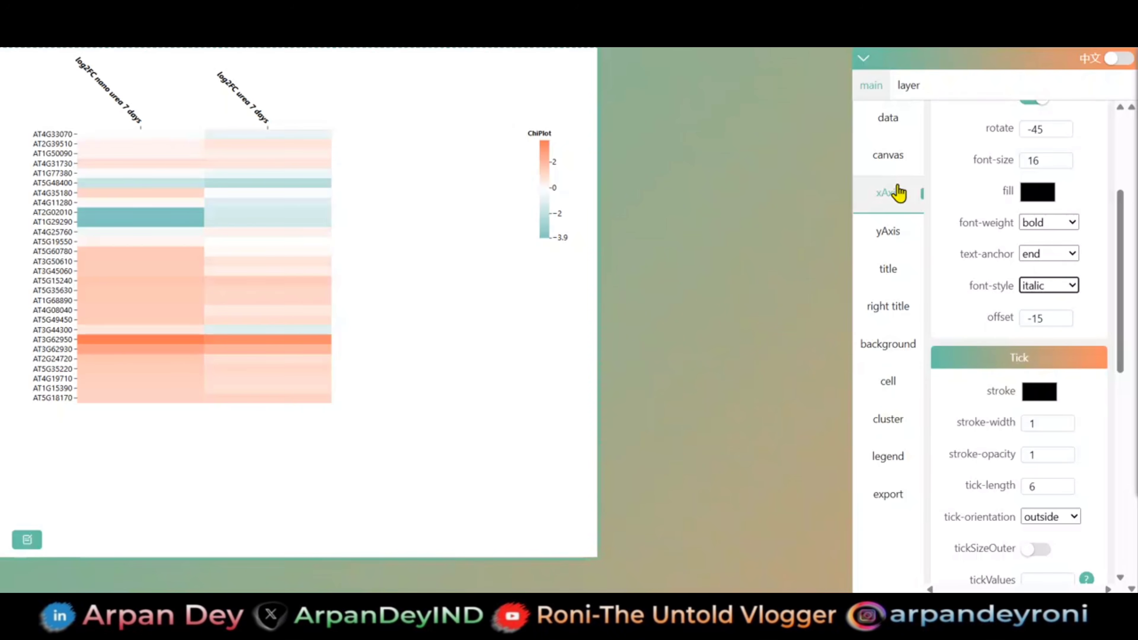
click(1055, 286)
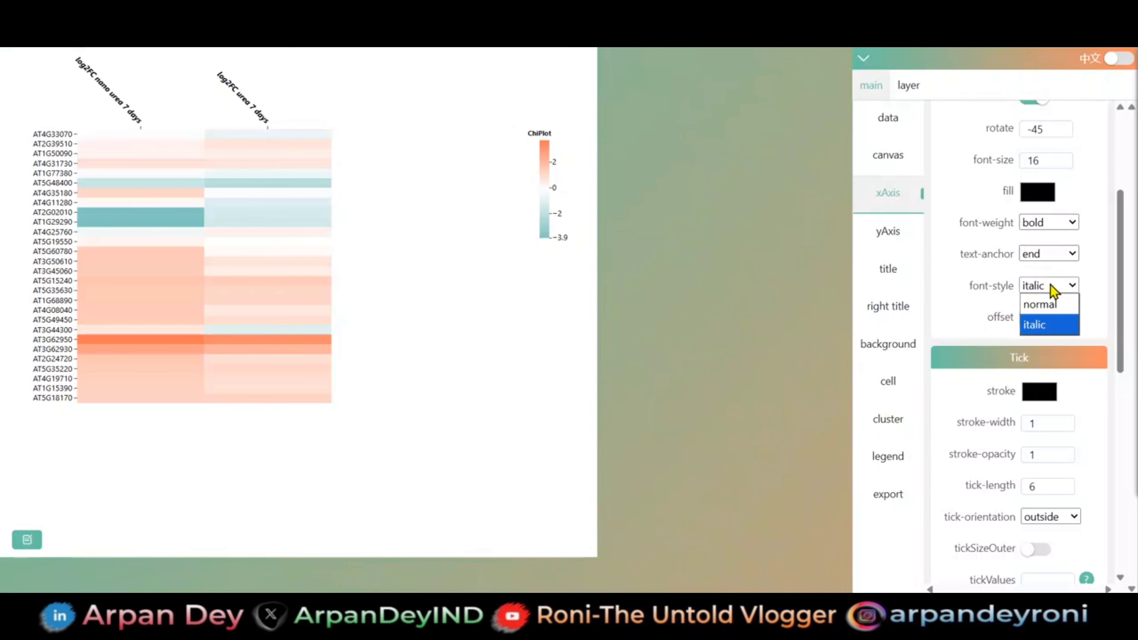
click(1051, 305)
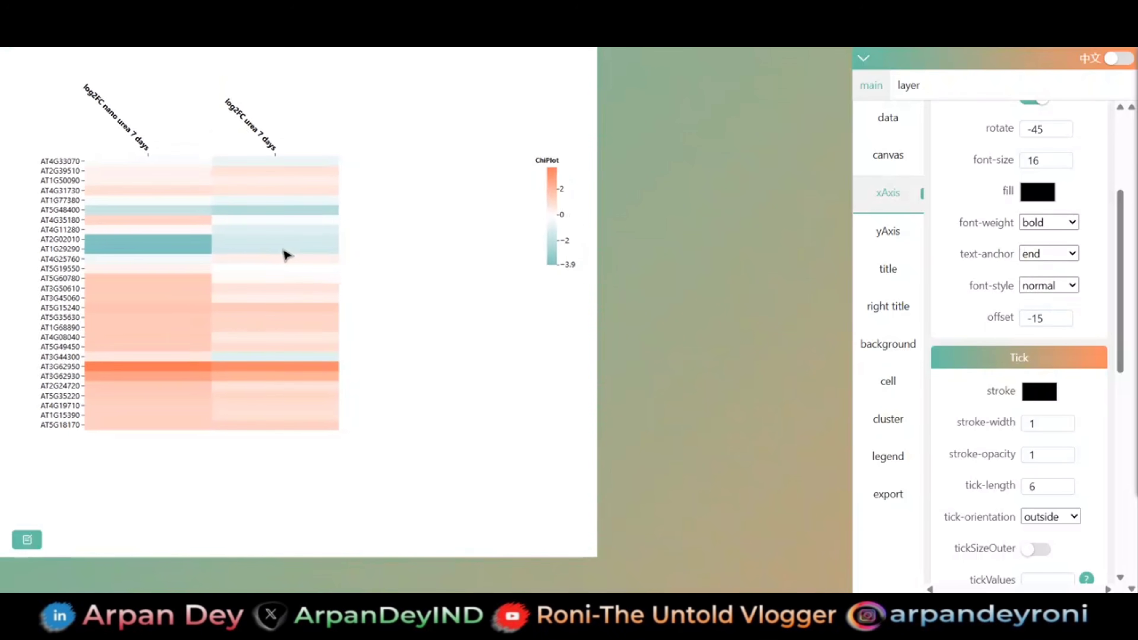
- Try the right position type for the y-axis and return it to left
click(884, 233)
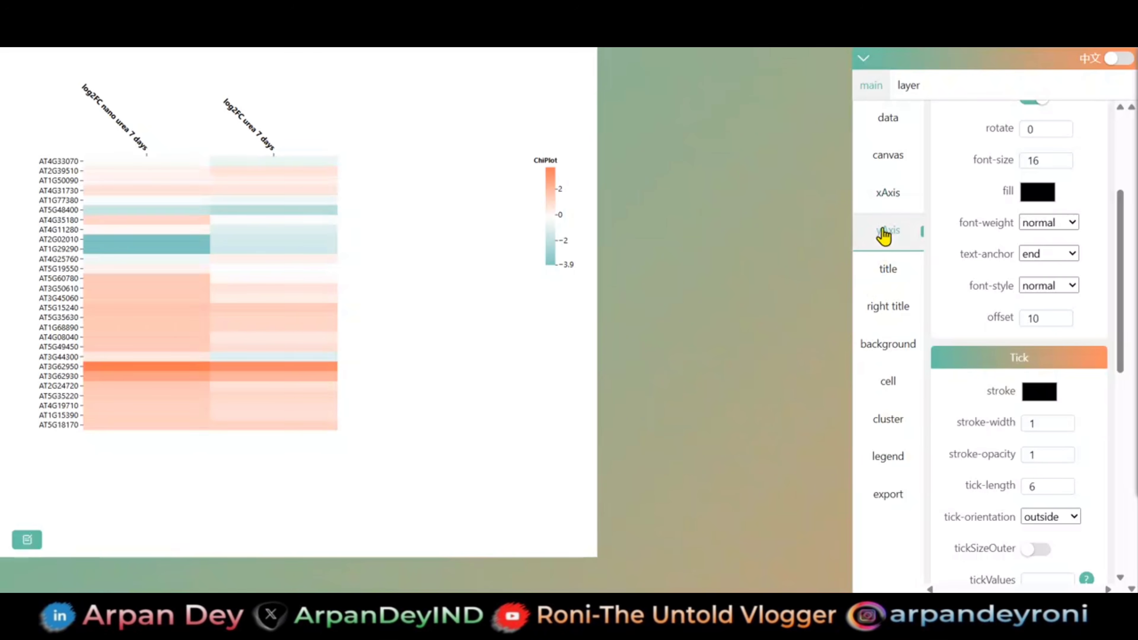
scroll(1024, 238, up, 5)
click(1043, 161)
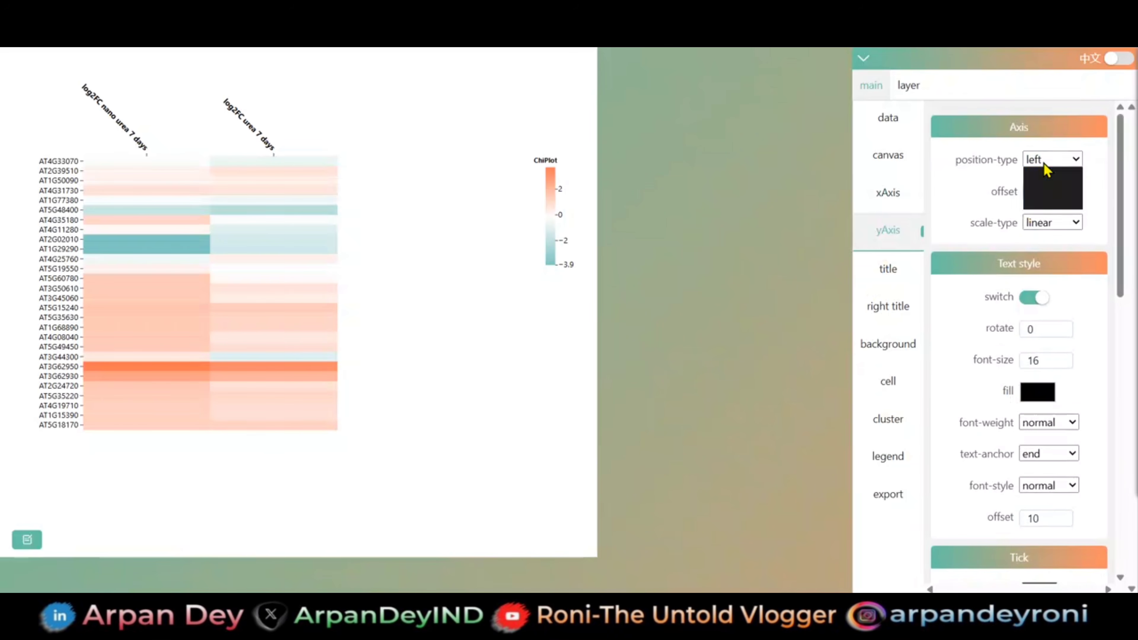
click(1041, 198)
click(1055, 165)
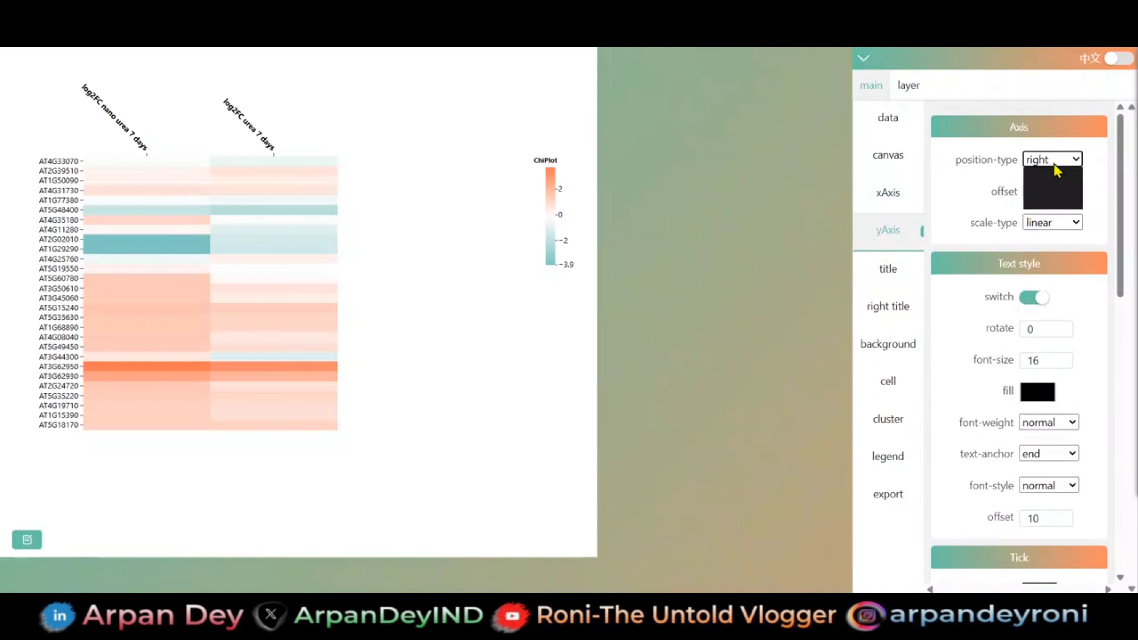
click(1050, 184)
scroll(1028, 357, down, 7)
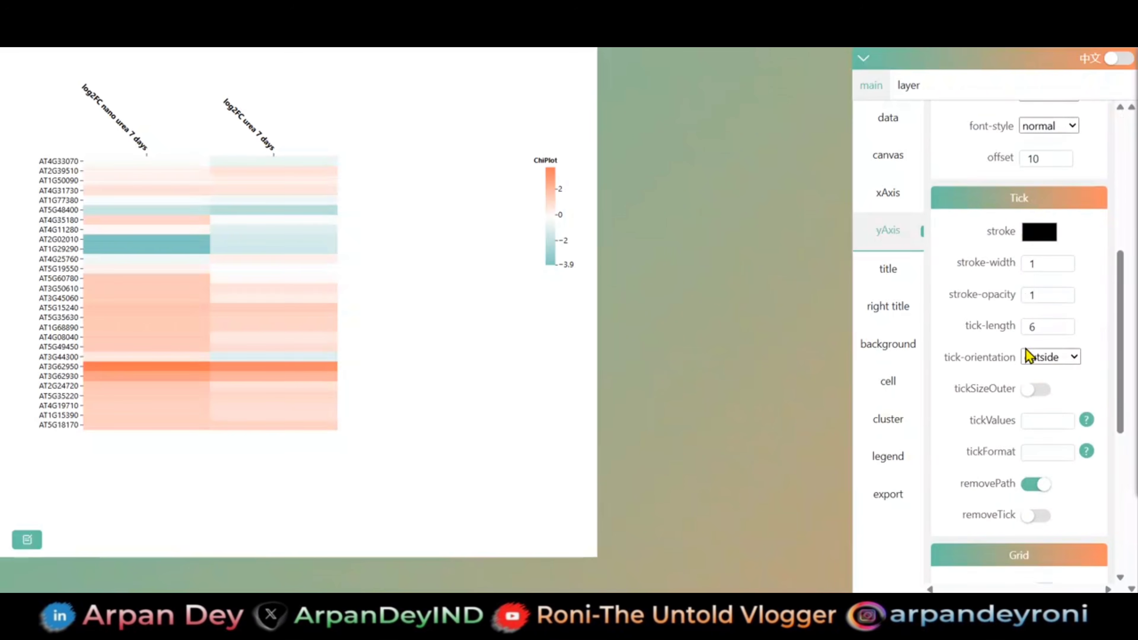
- Try the italic font style on the y-axis title label and return it to normal
scroll(1026, 356, down, 8)
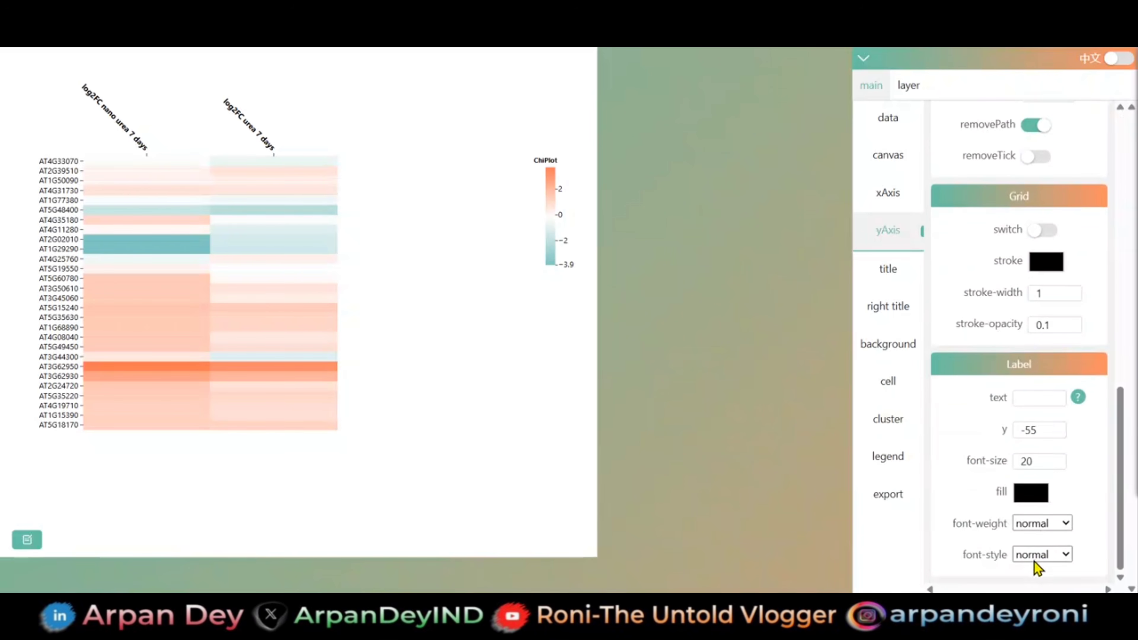
click(1035, 554)
click(1029, 533)
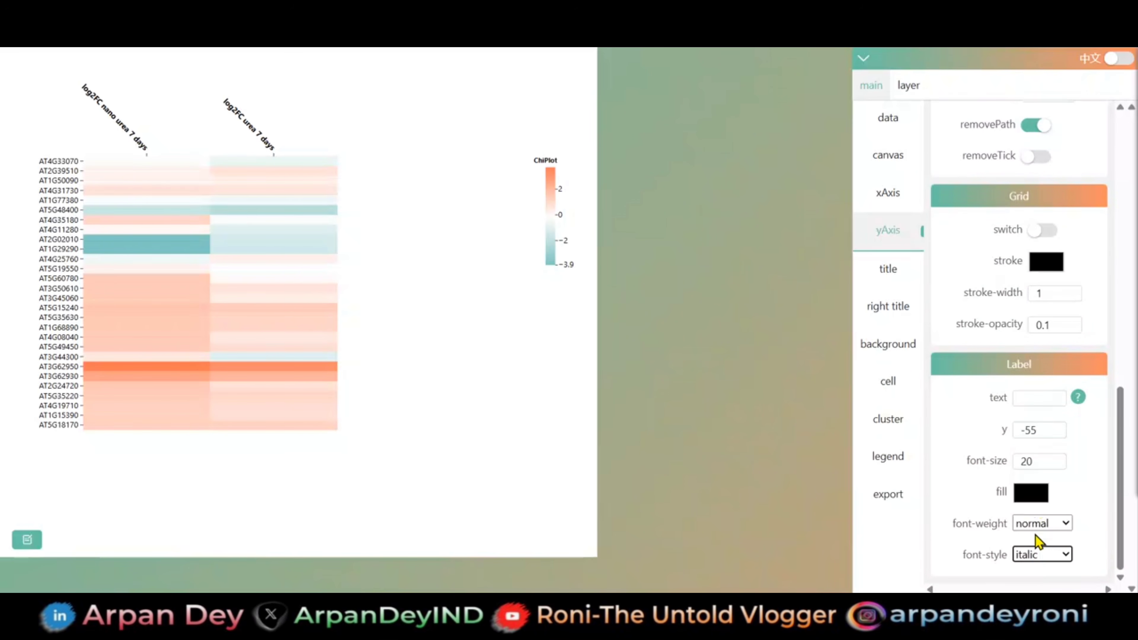
click(1038, 556)
click(1035, 515)
- Change the legend title text to "Gene expression"
click(884, 454)
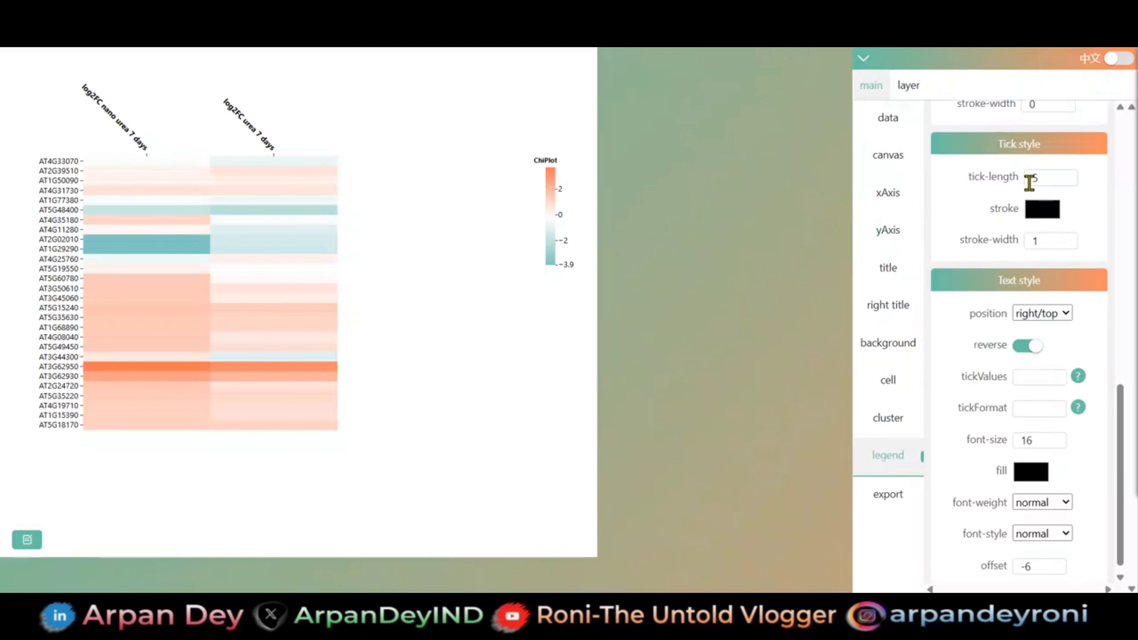
scroll(1028, 188, up, 10)
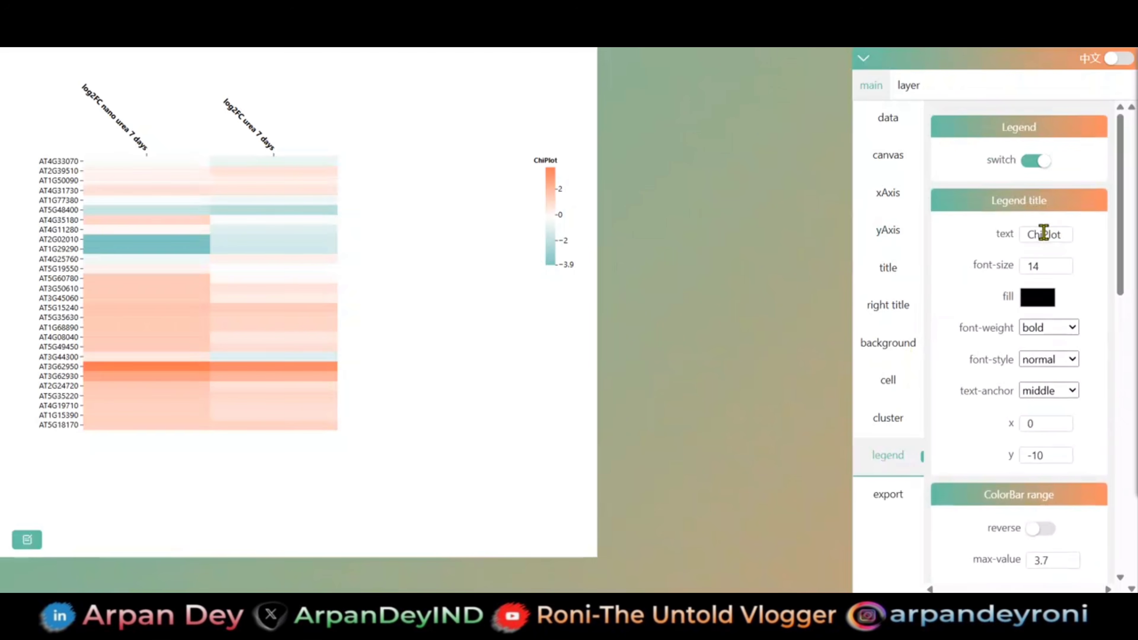
double_click(1044, 233)
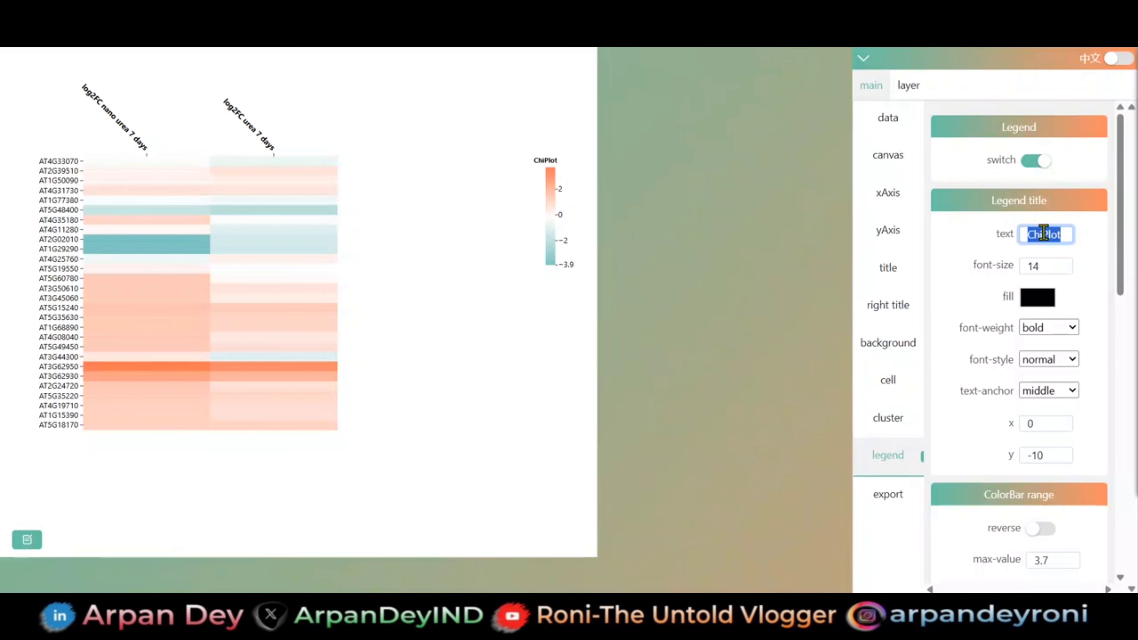
text(Gene e)
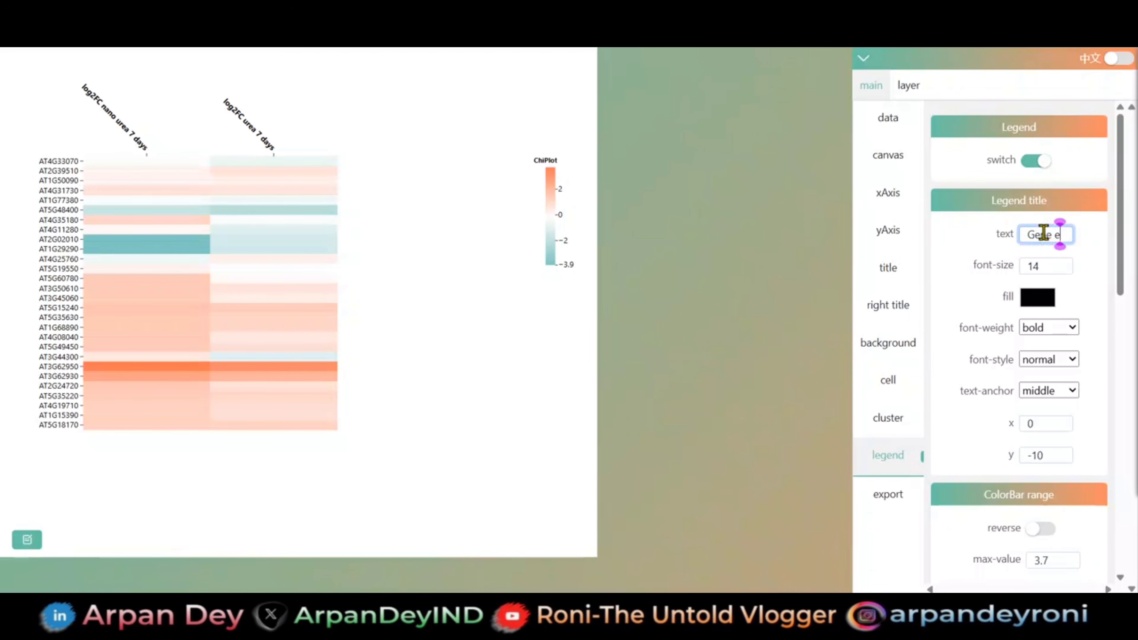
text(xpression)
key(Return)
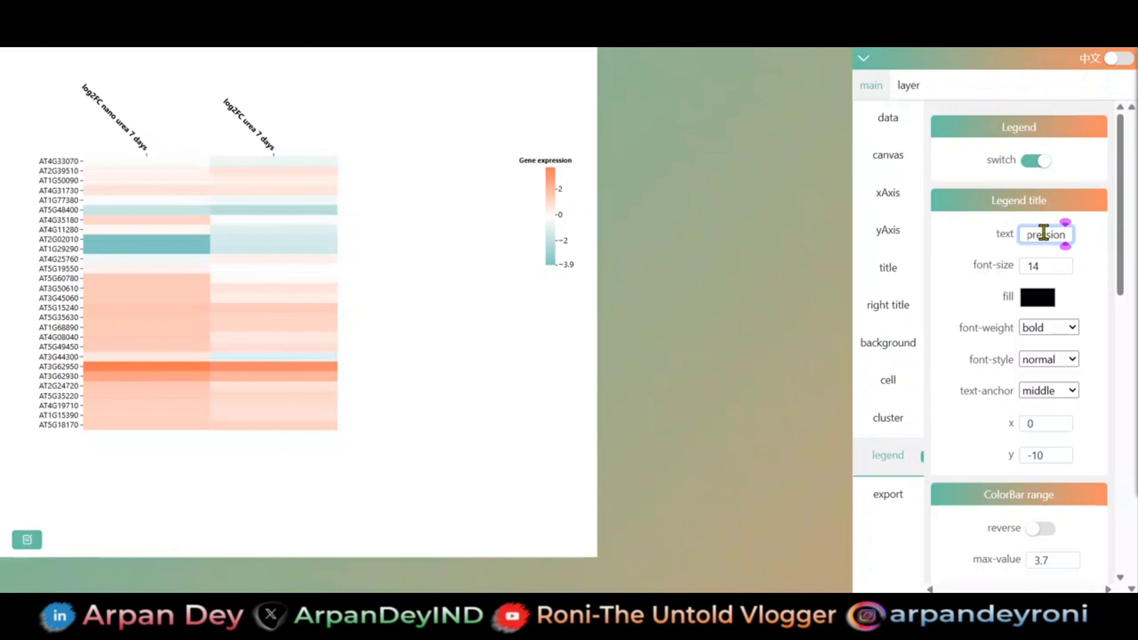
- Move the legend closer to the heatmap and shift the whole chart slightly down and to the right on the canvas
drag(554, 218, 438, 214)
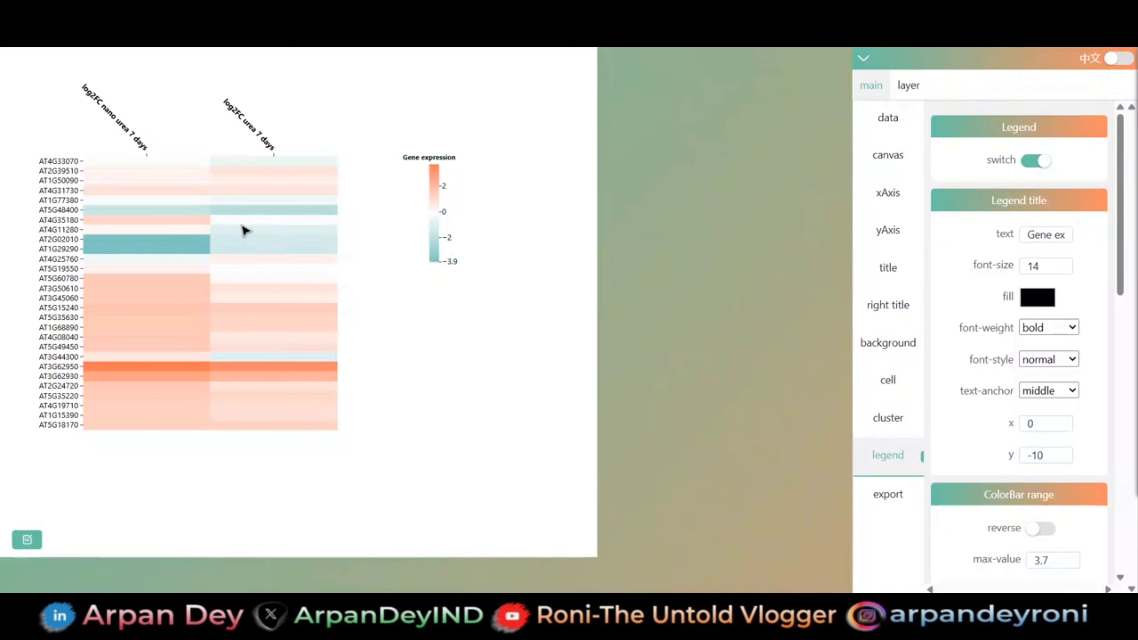
drag(243, 228, 279, 251)
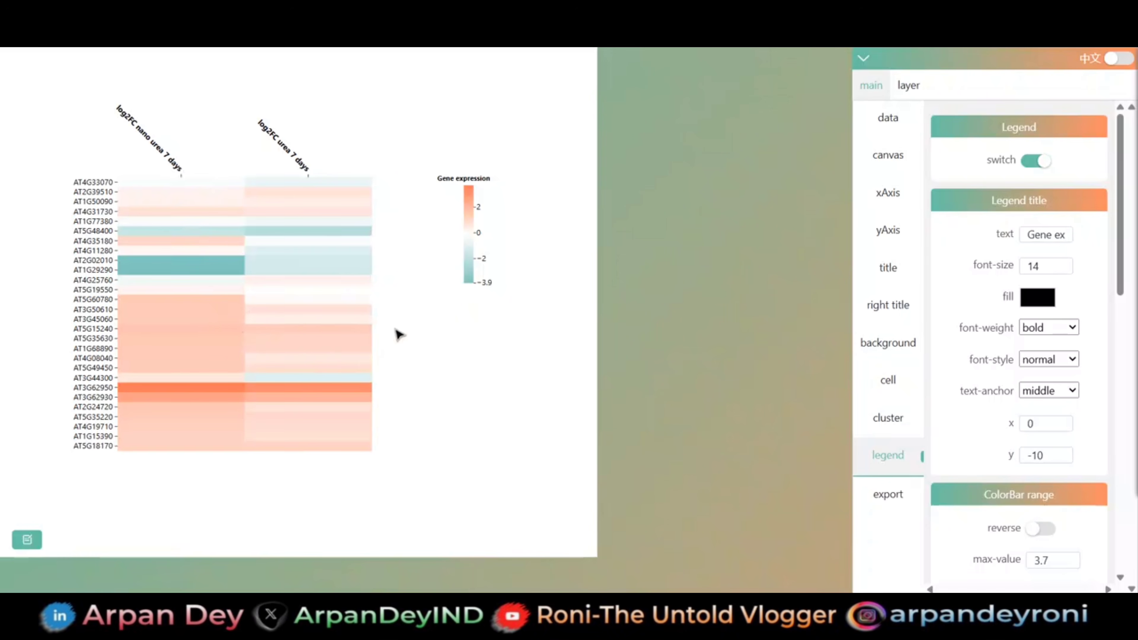
- Try several preset color palettes on the heatmap cells, including blue-white-red, white-pink, red-yellow-green, red-green, pink-green and purple-orange
click(892, 382)
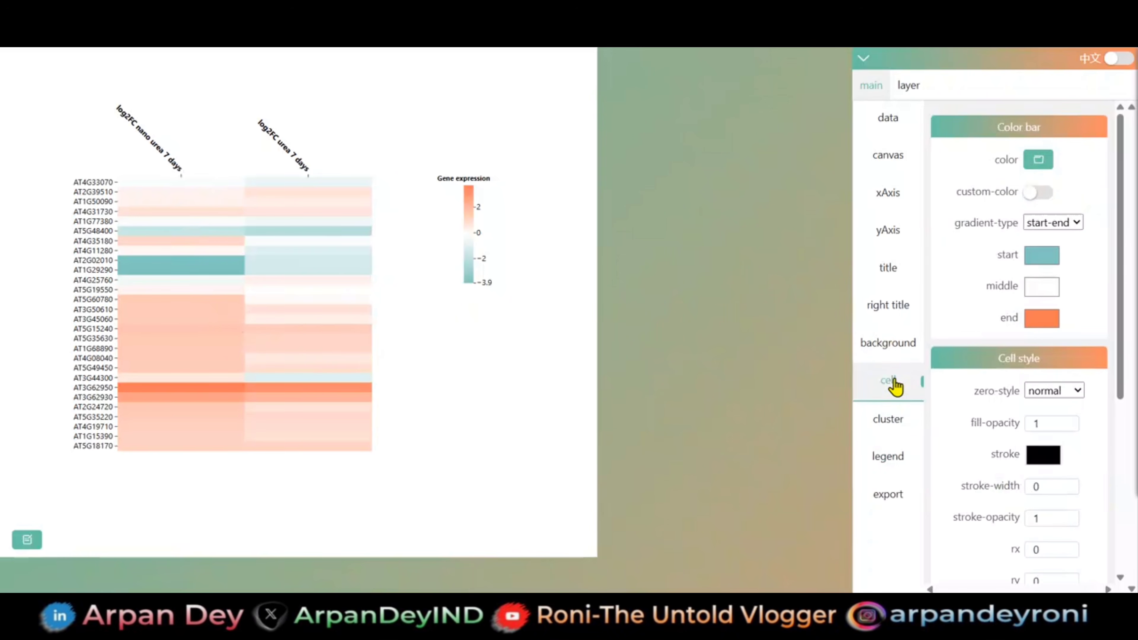
click(1039, 161)
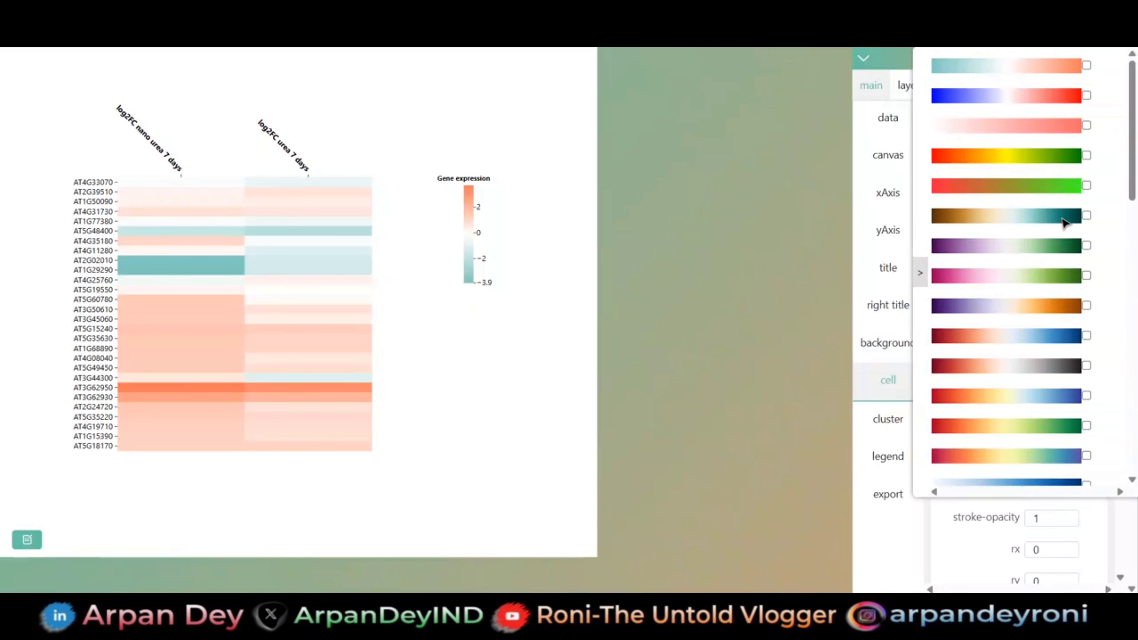
click(1086, 96)
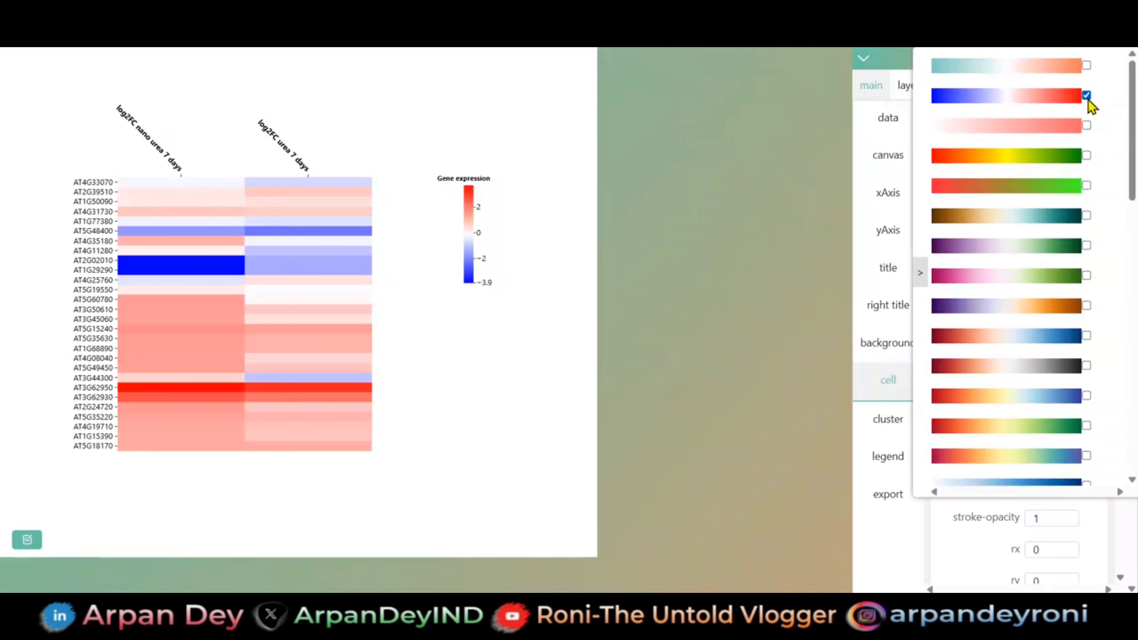
click(1086, 126)
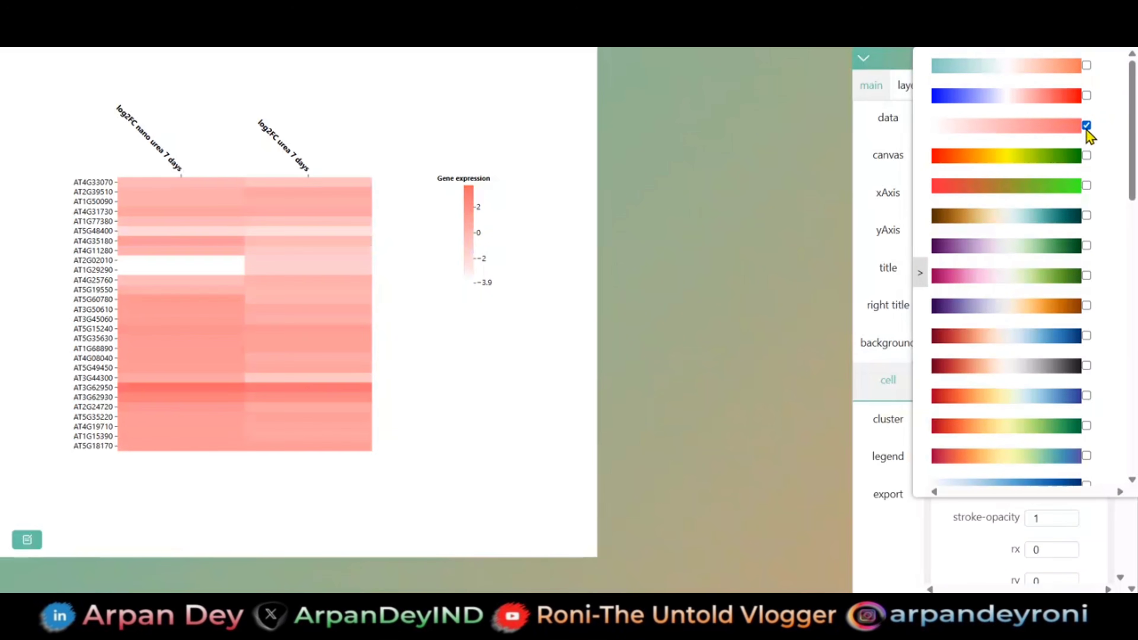
click(1088, 158)
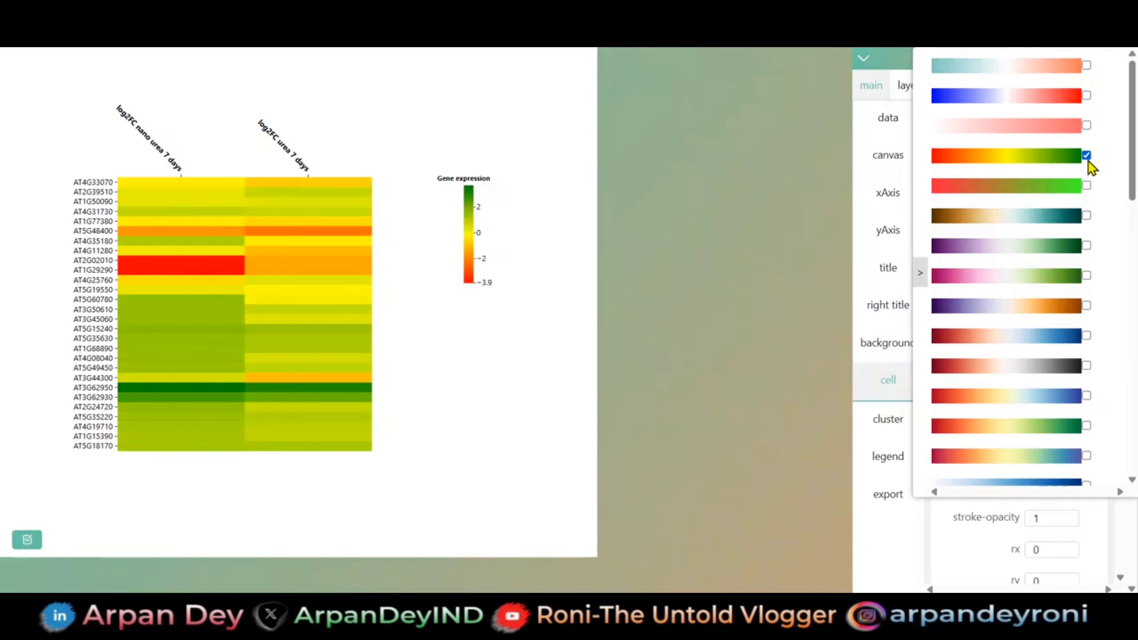
click(1086, 184)
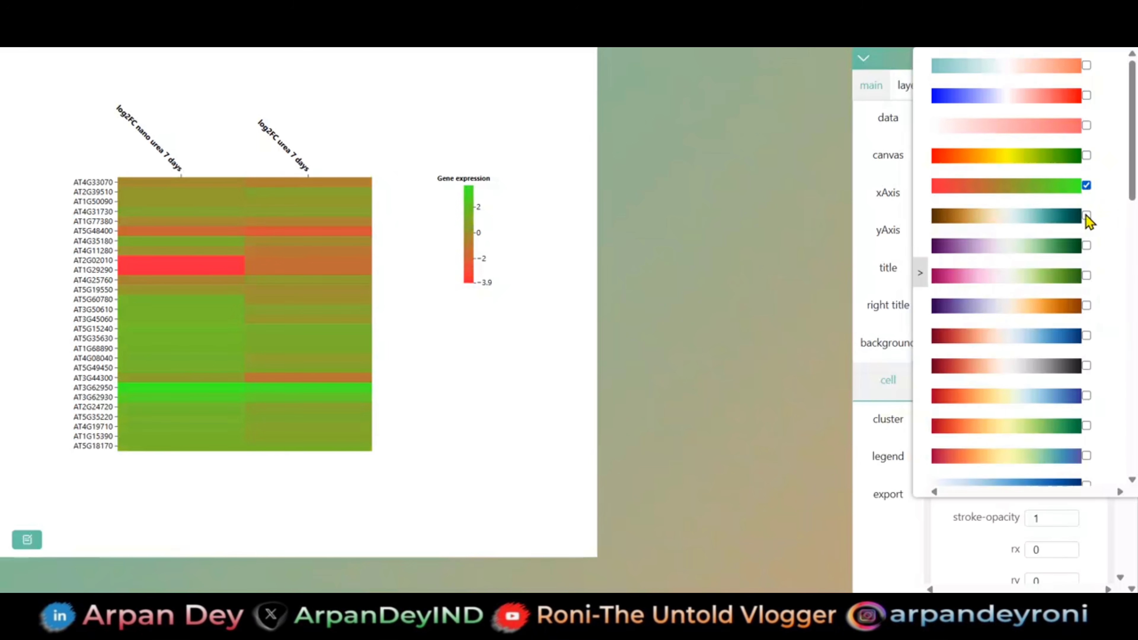
scroll(1077, 273, down, 2)
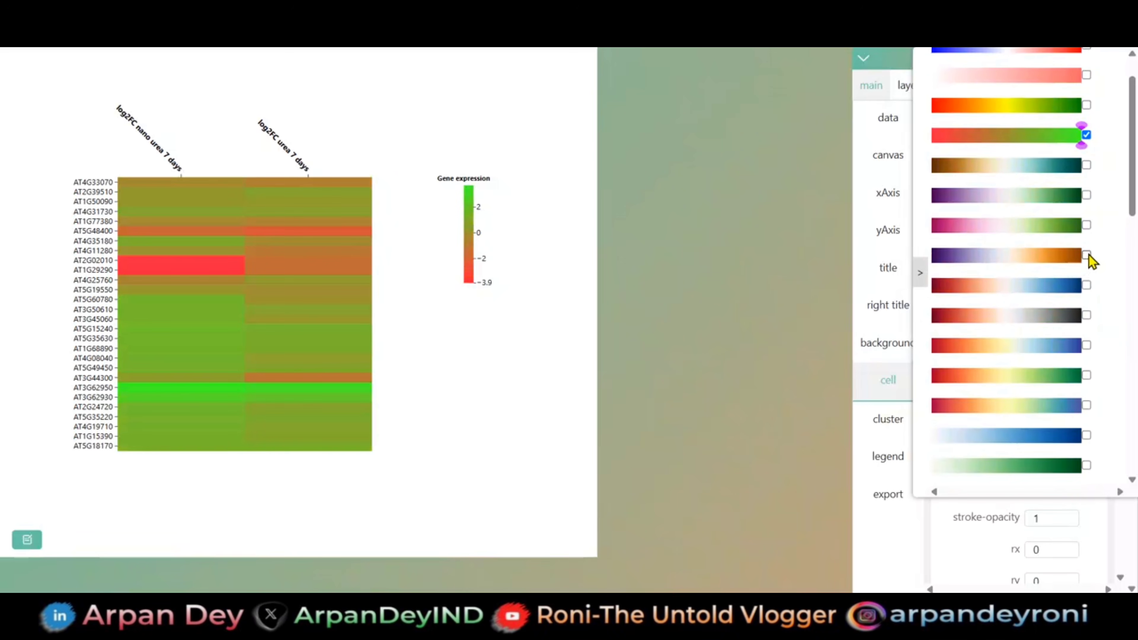
click(1087, 224)
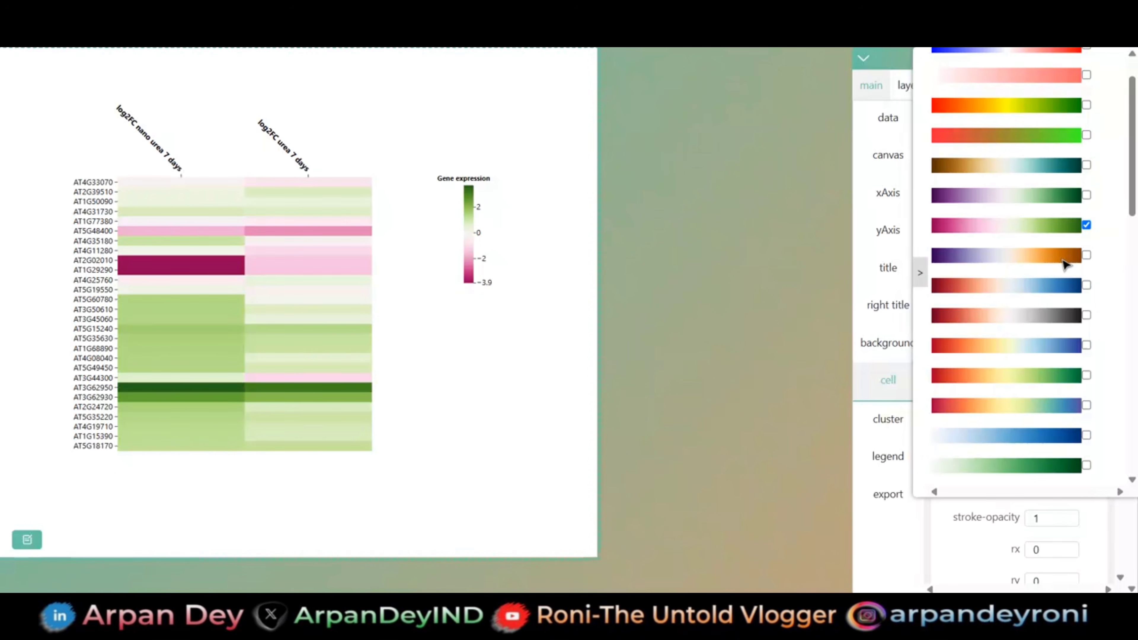
click(1086, 255)
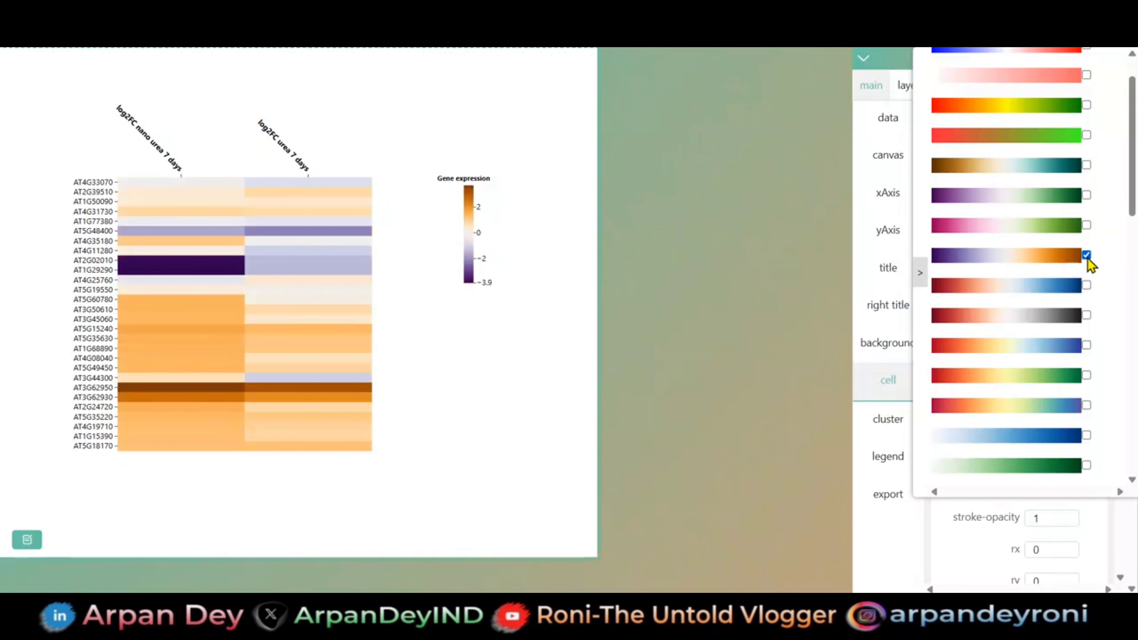
- Try the white-to-brown orange palette on the heatmap cells, and settle on the cream-orange-dark red palette
scroll(1093, 319, down, 3)
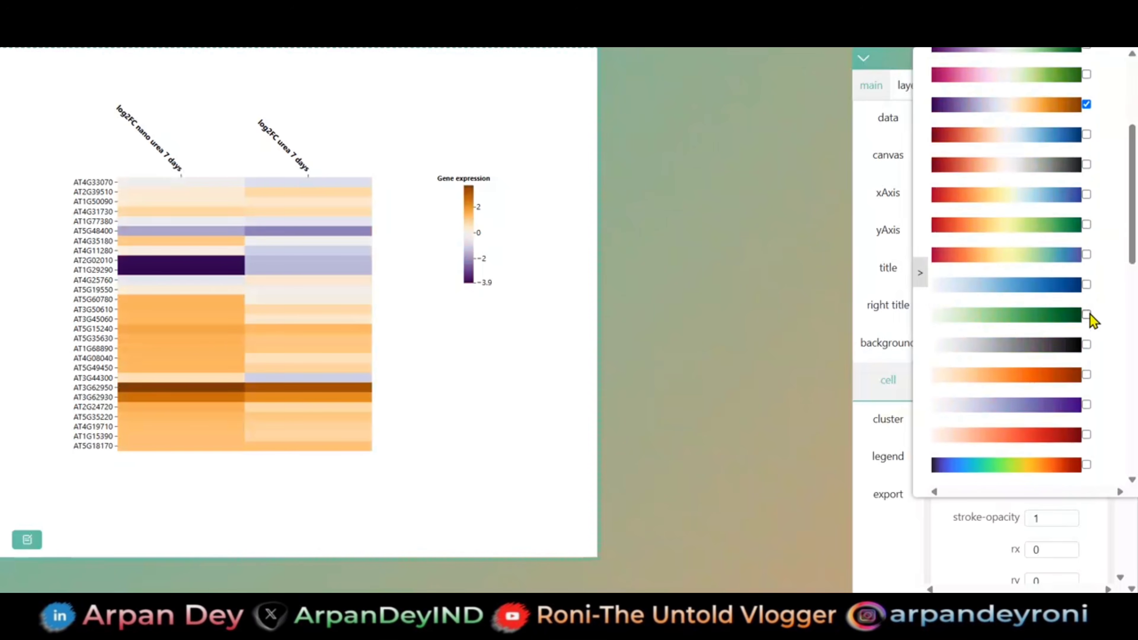
click(1087, 376)
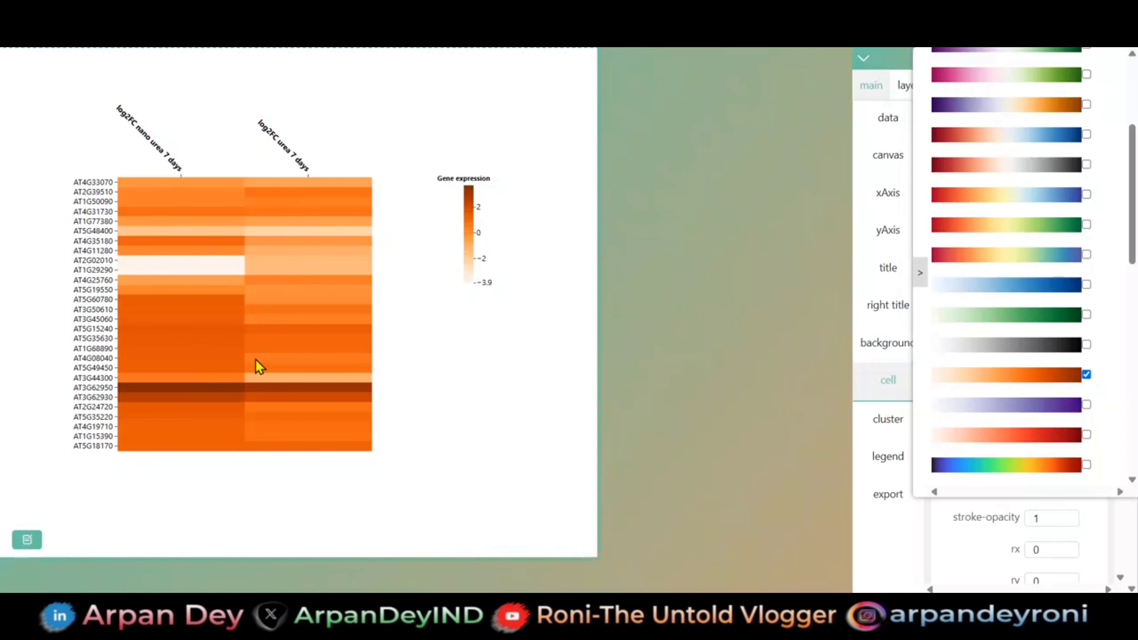
scroll(1094, 443, down, 6)
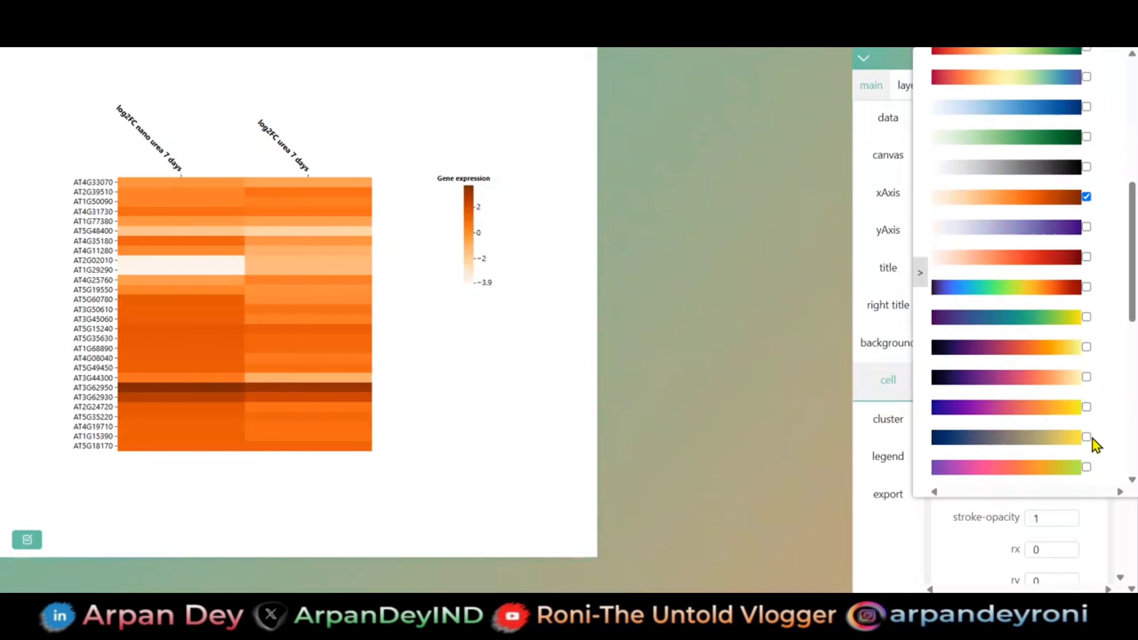
scroll(1093, 439, down, 4)
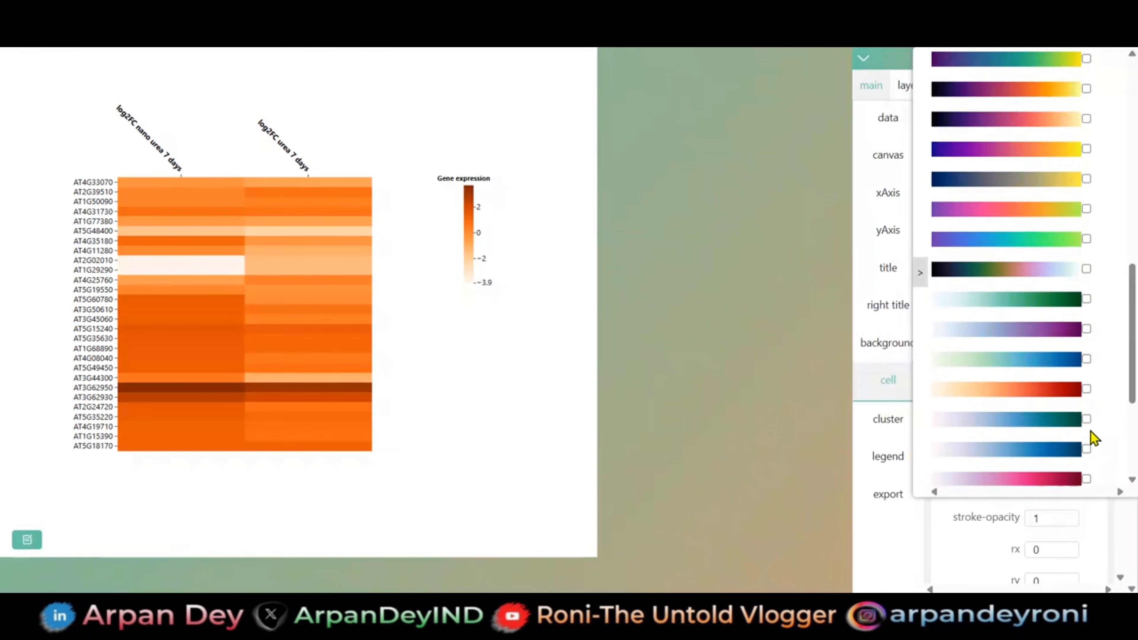
click(1087, 328)
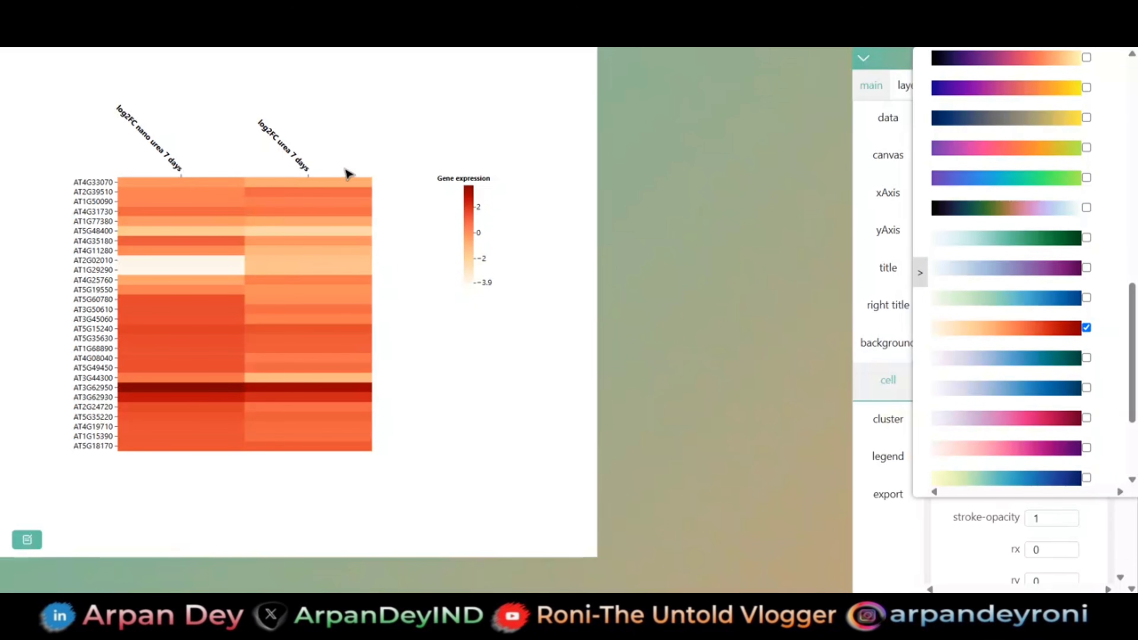
click(918, 274)
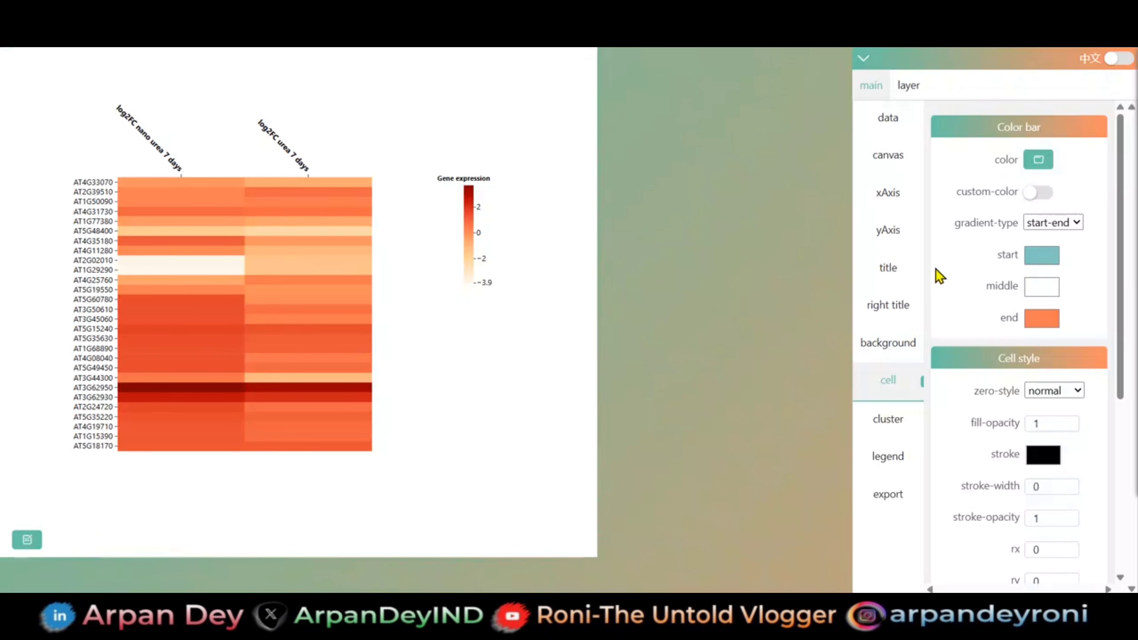
- Try the custom color option for the heatmap's color bar and switch it back off
click(898, 309)
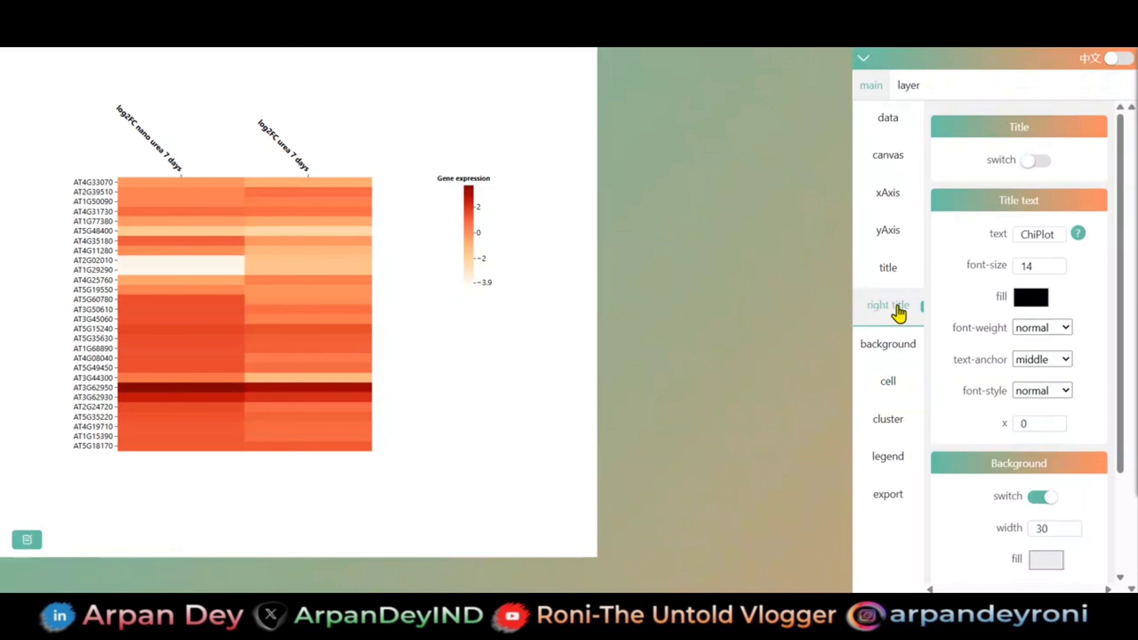
click(889, 276)
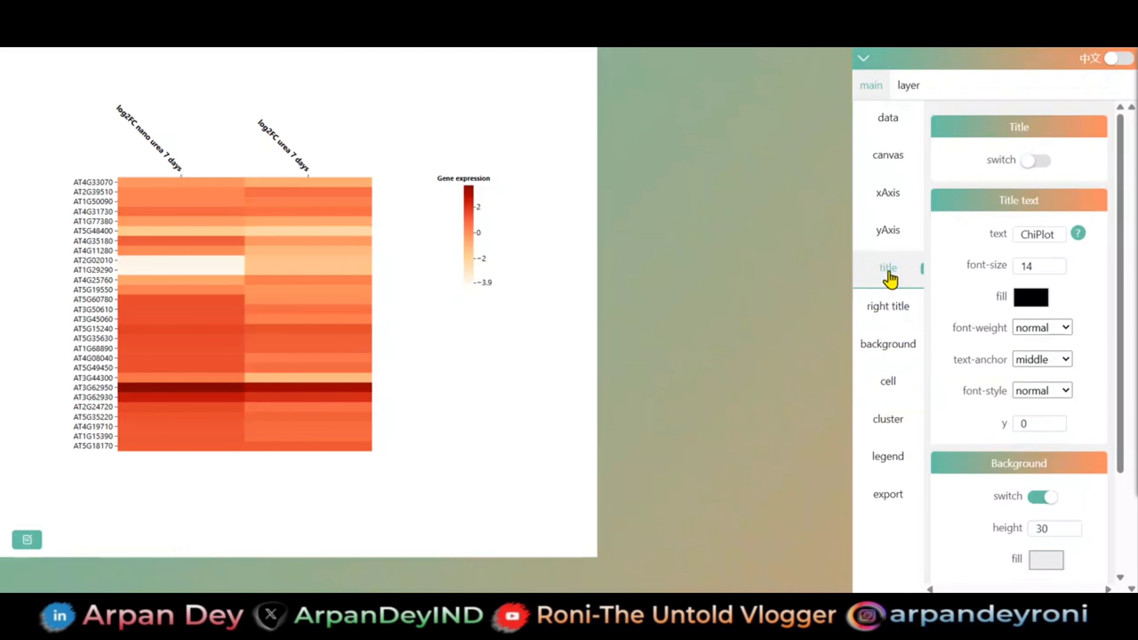
click(898, 382)
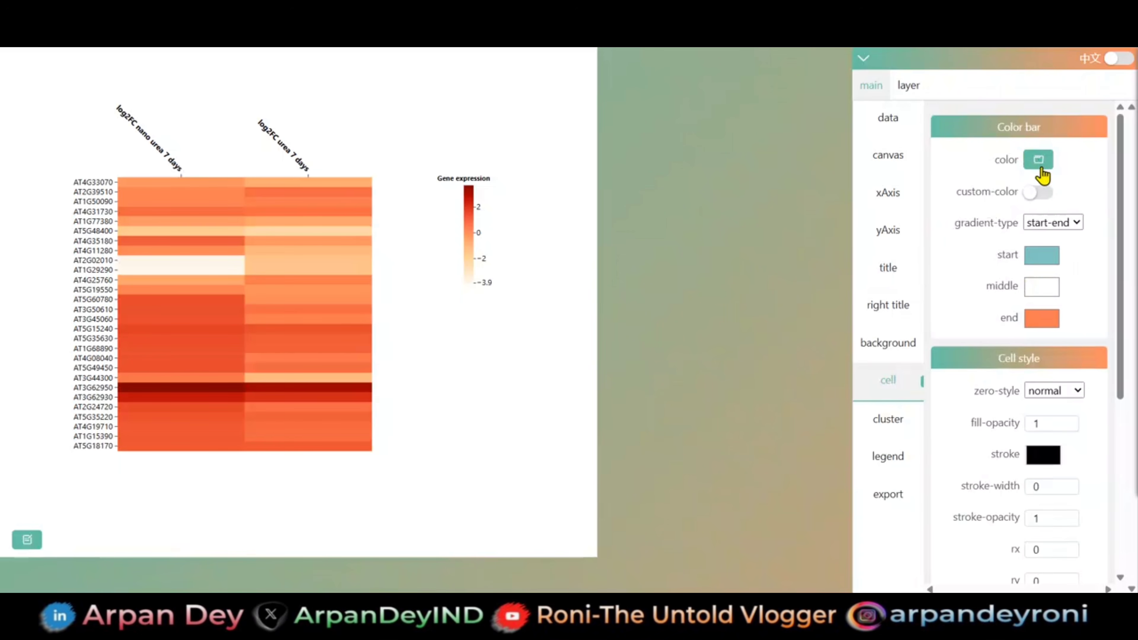
click(1029, 193)
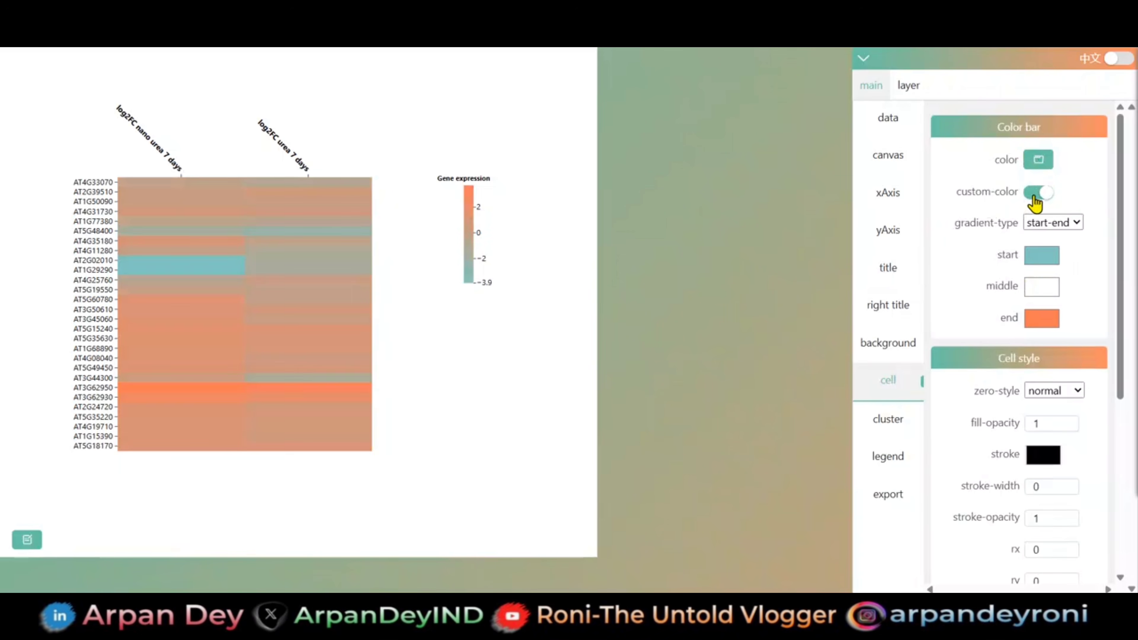
click(1037, 197)
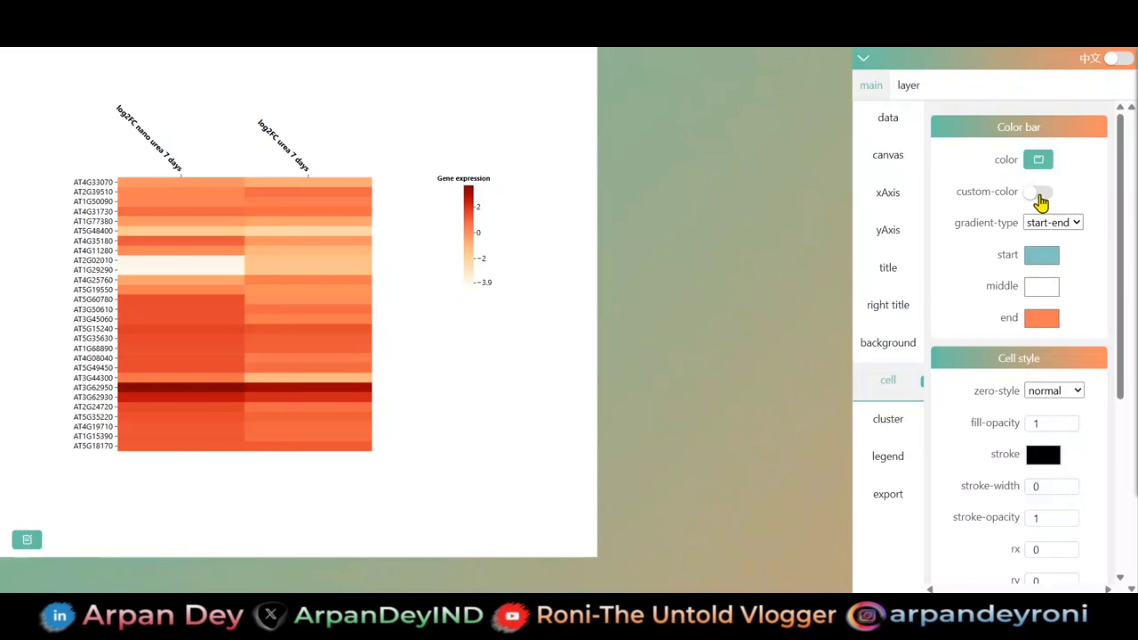
- Turn on the cell text so each heatmap cell displays its expression value
scroll(1049, 316, down, 6)
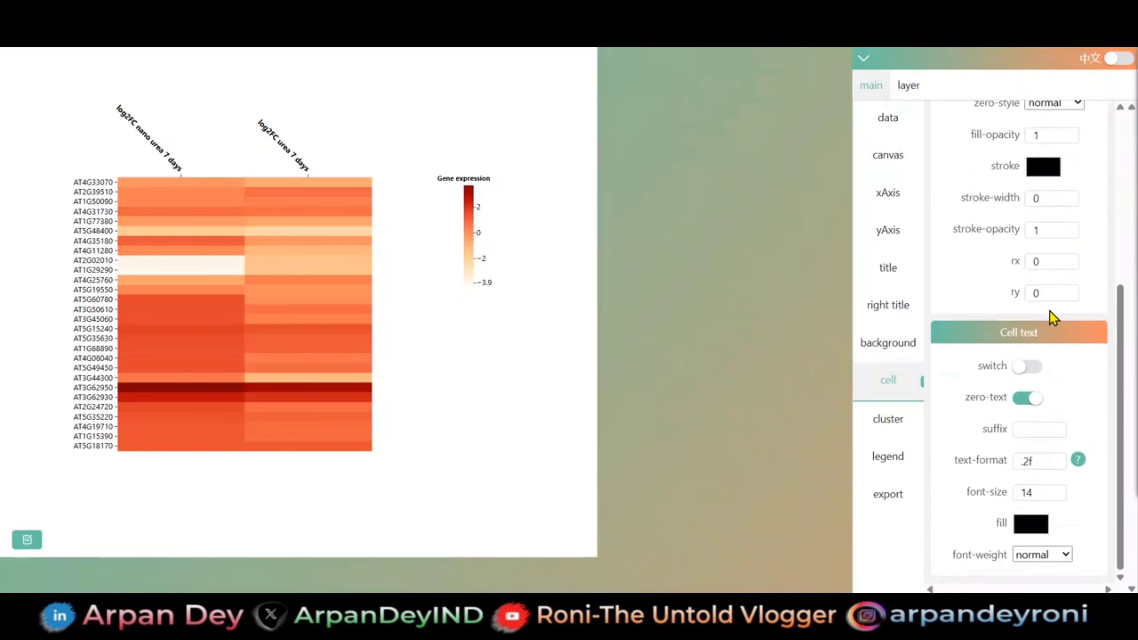
click(1021, 369)
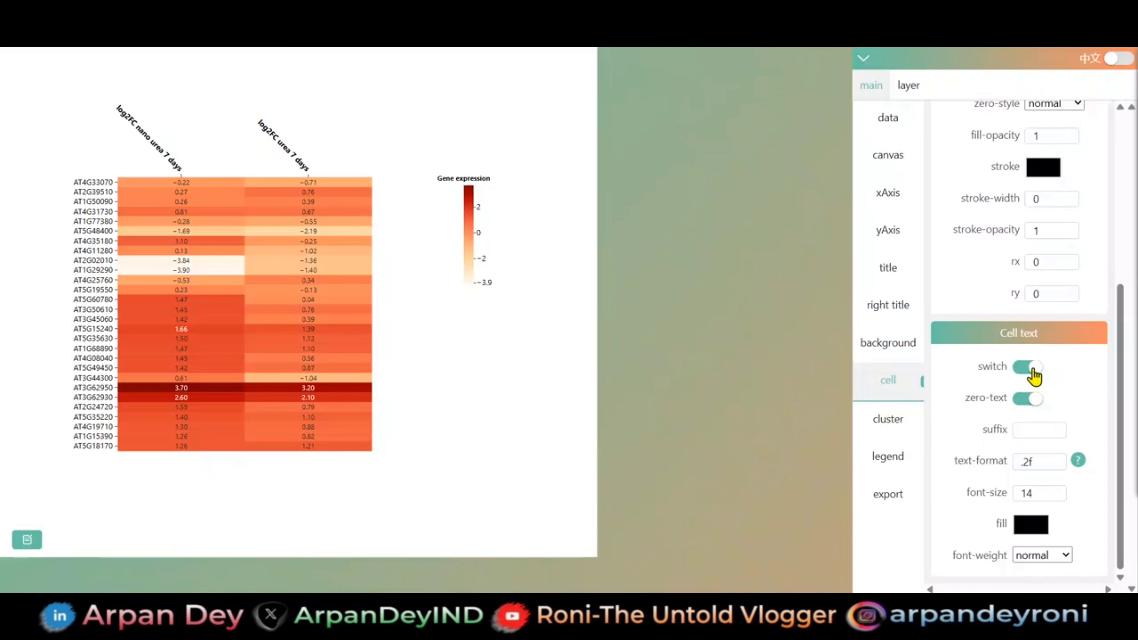
click(1026, 370)
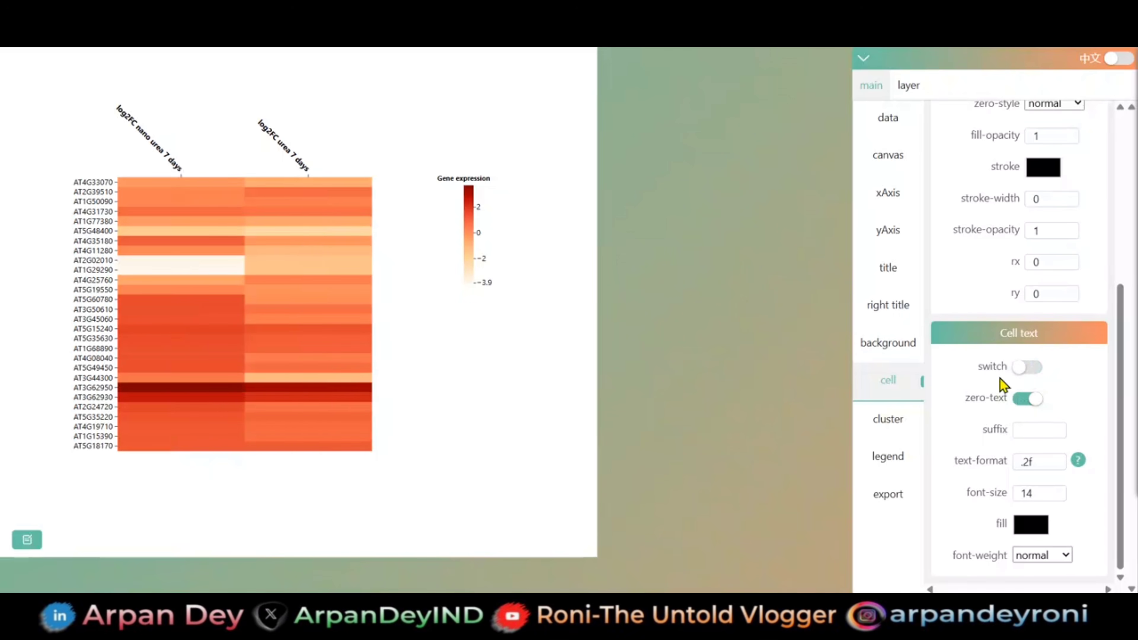
click(1019, 379)
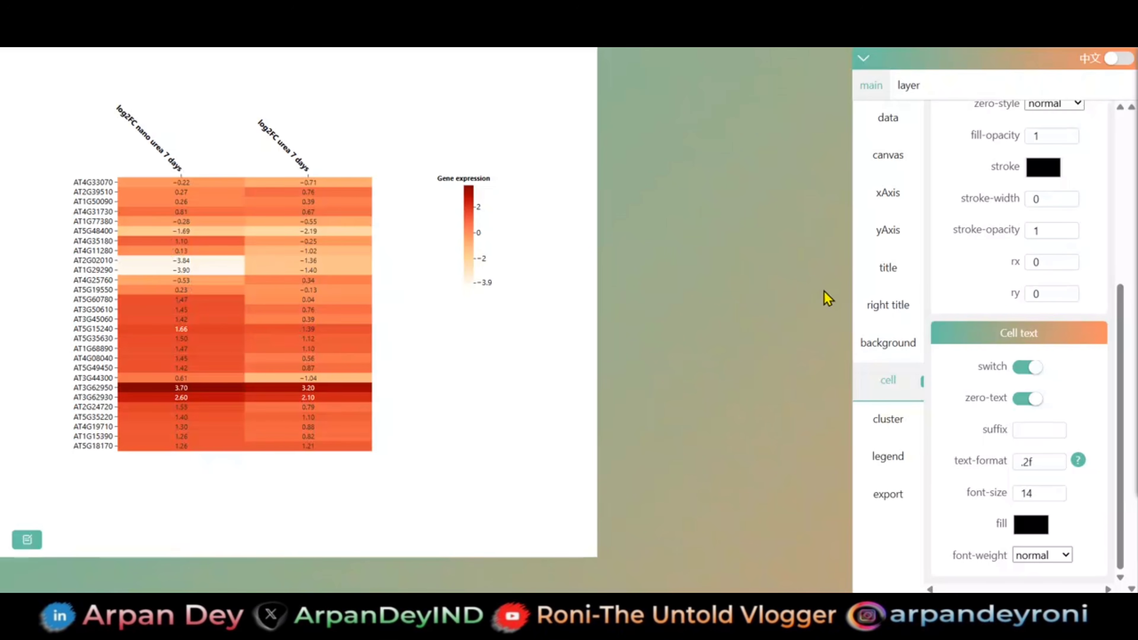
- Examine the finished heatmap with its cell values, axis labels and color bar, along with the legend settings
scroll(880, 312, down, 2)
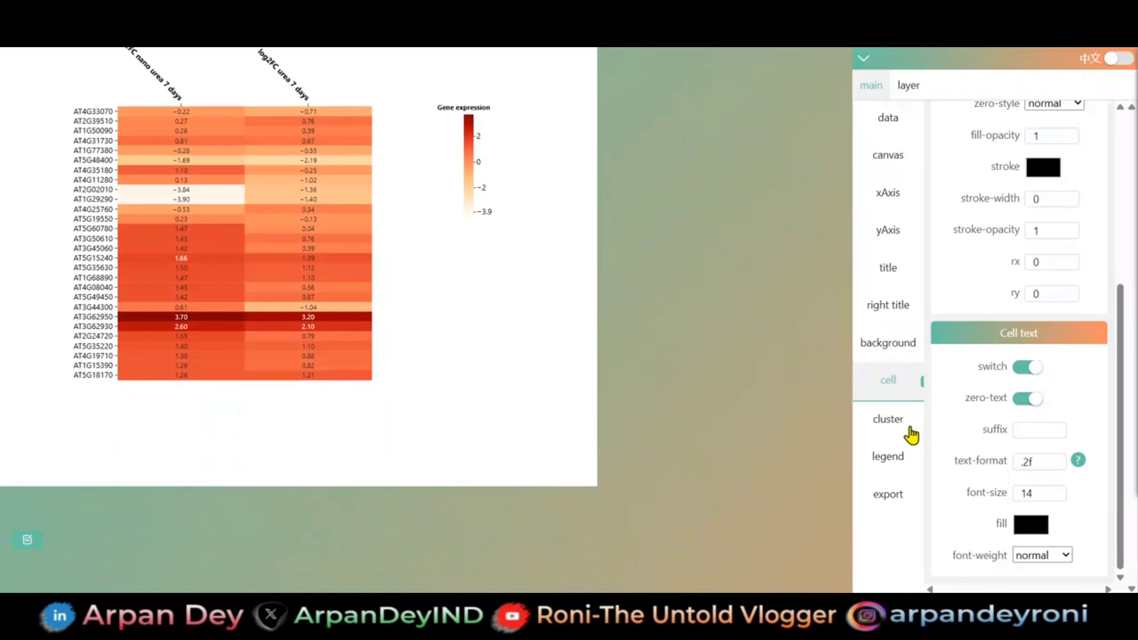
click(892, 458)
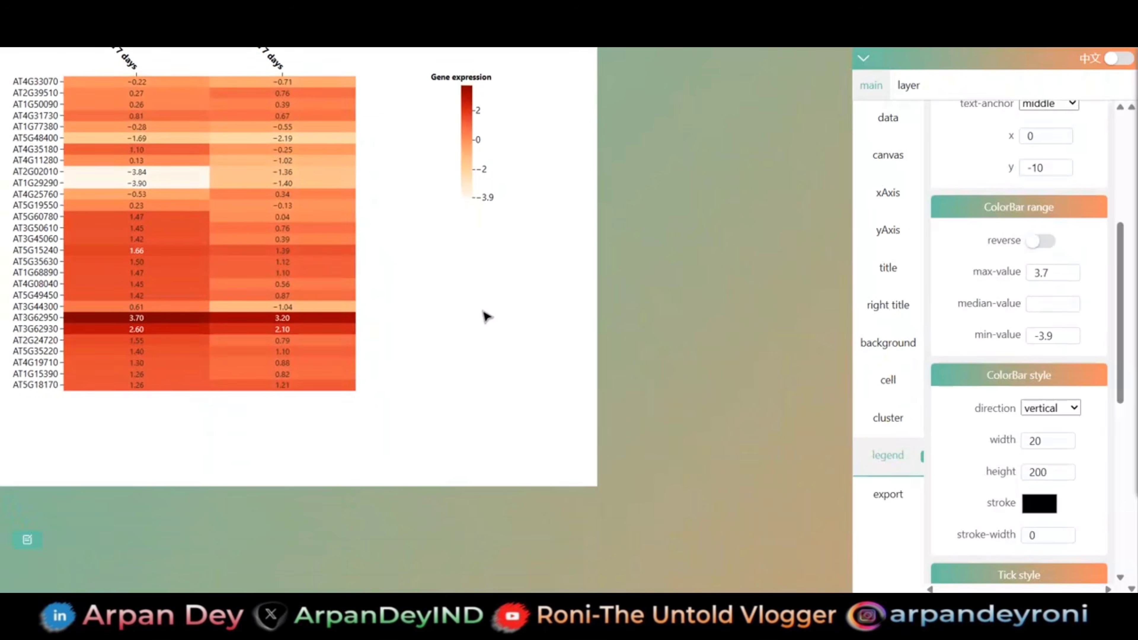
scroll(484, 317, down, 2)
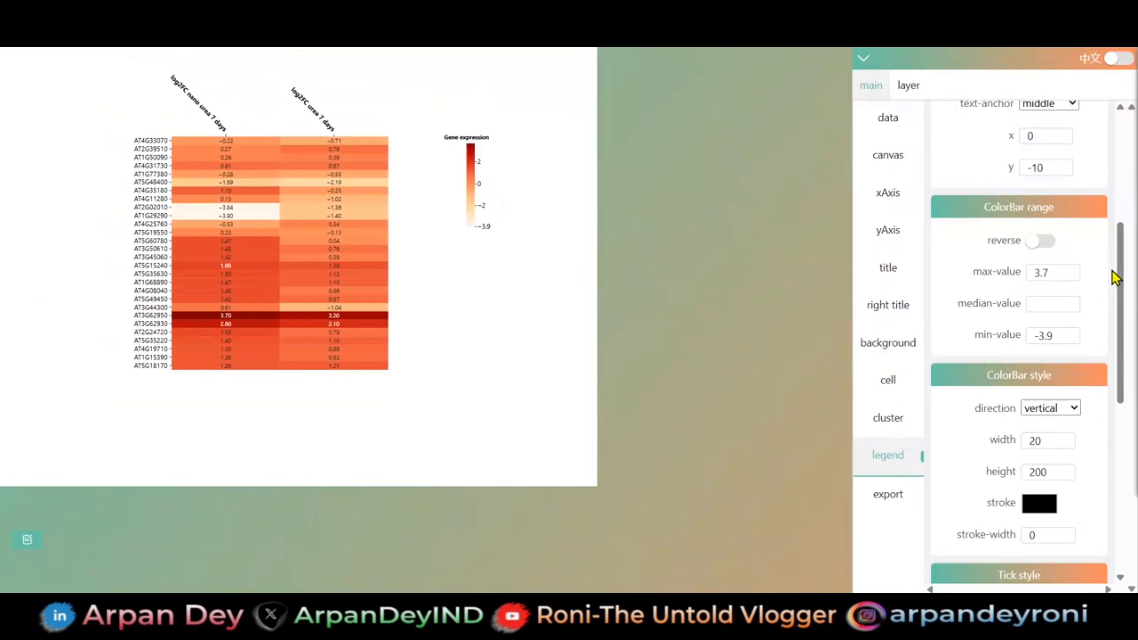
drag(1117, 246, 1125, 173)
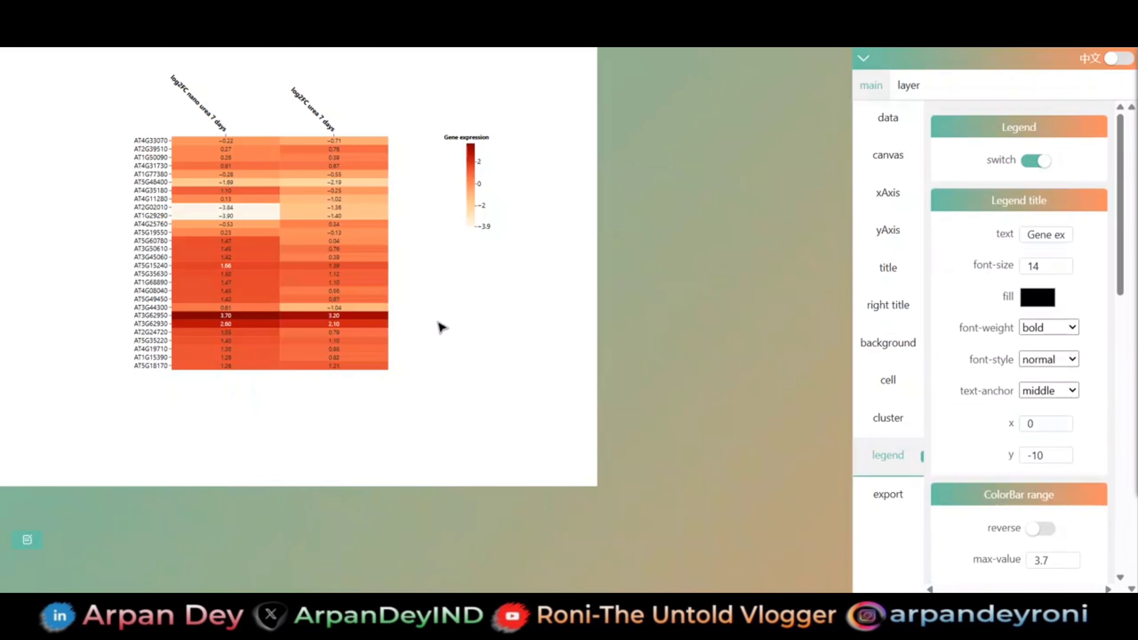
scroll(441, 327, up, 2)
drag(305, 271, 306, 349)
scroll(306, 349, up, 1)
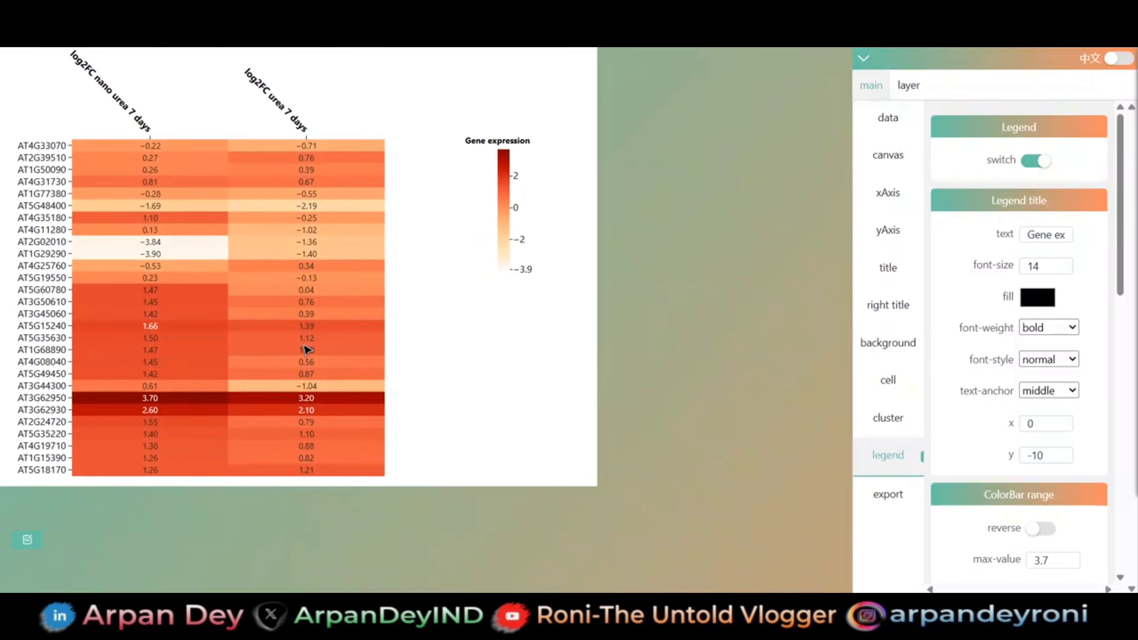
scroll(306, 349, down, 1)
scroll(306, 349, up, 1)
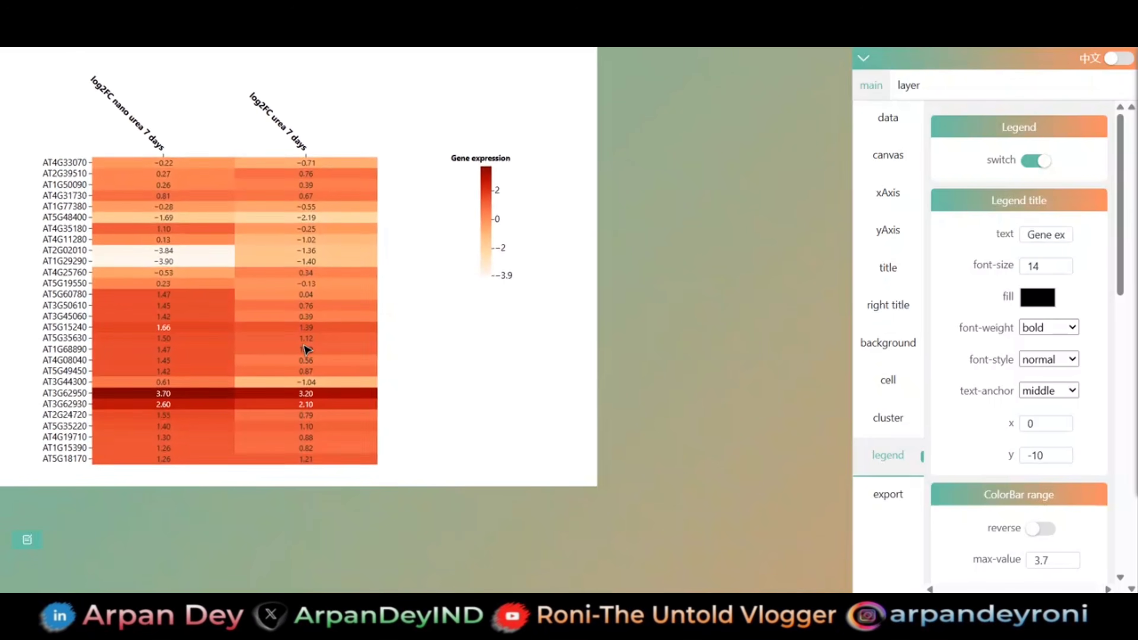
- Export the heatmap figure in png format and download it
click(881, 499)
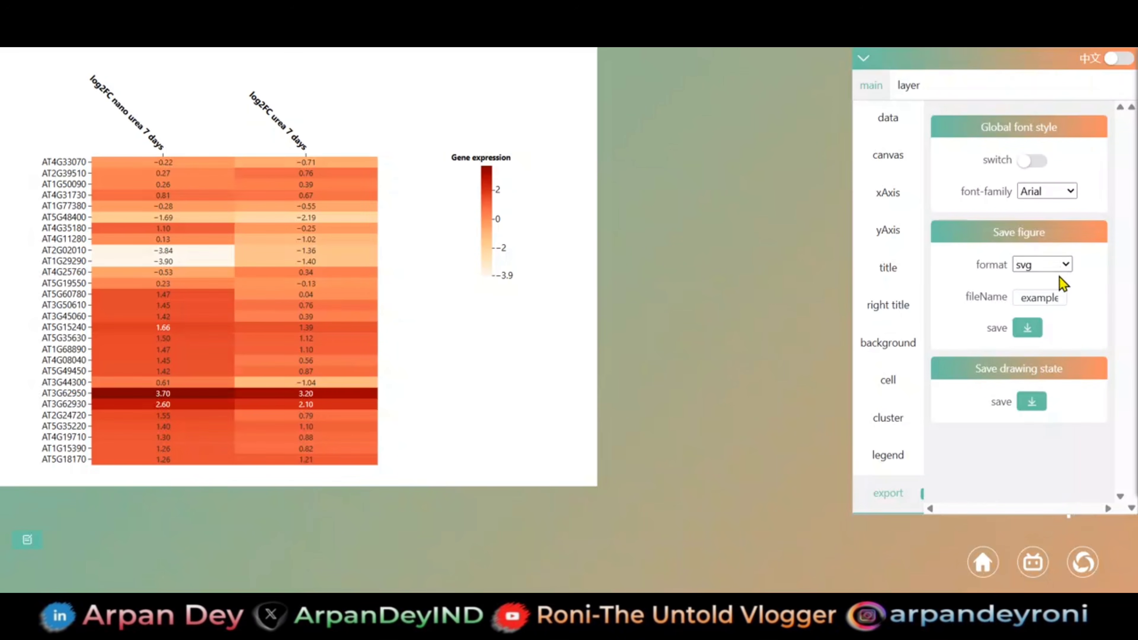
click(1070, 266)
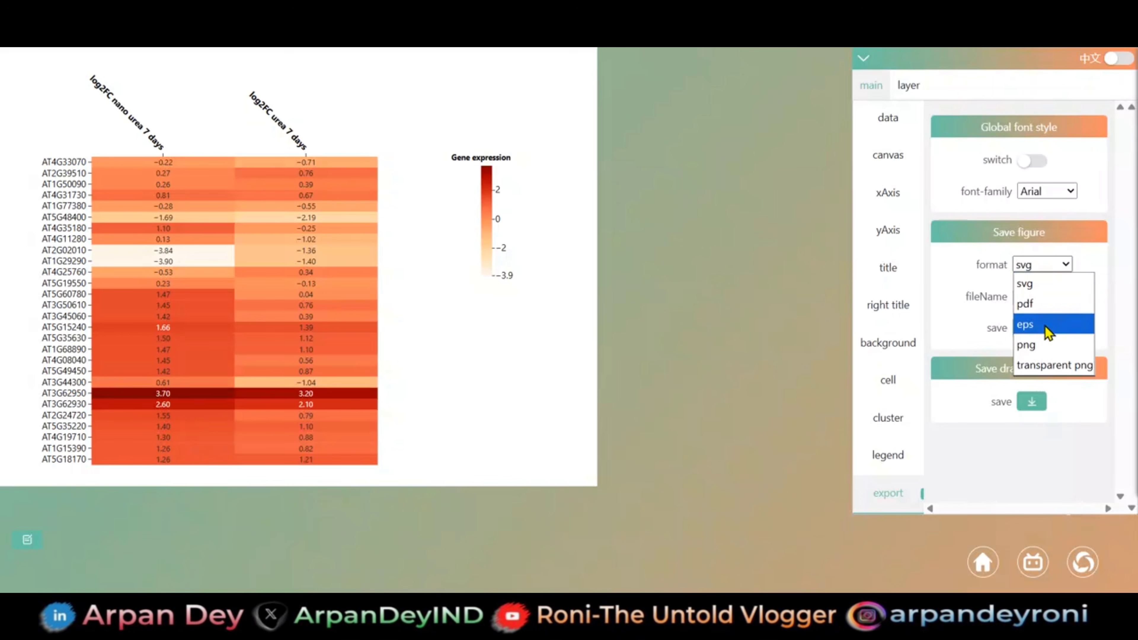
click(1046, 346)
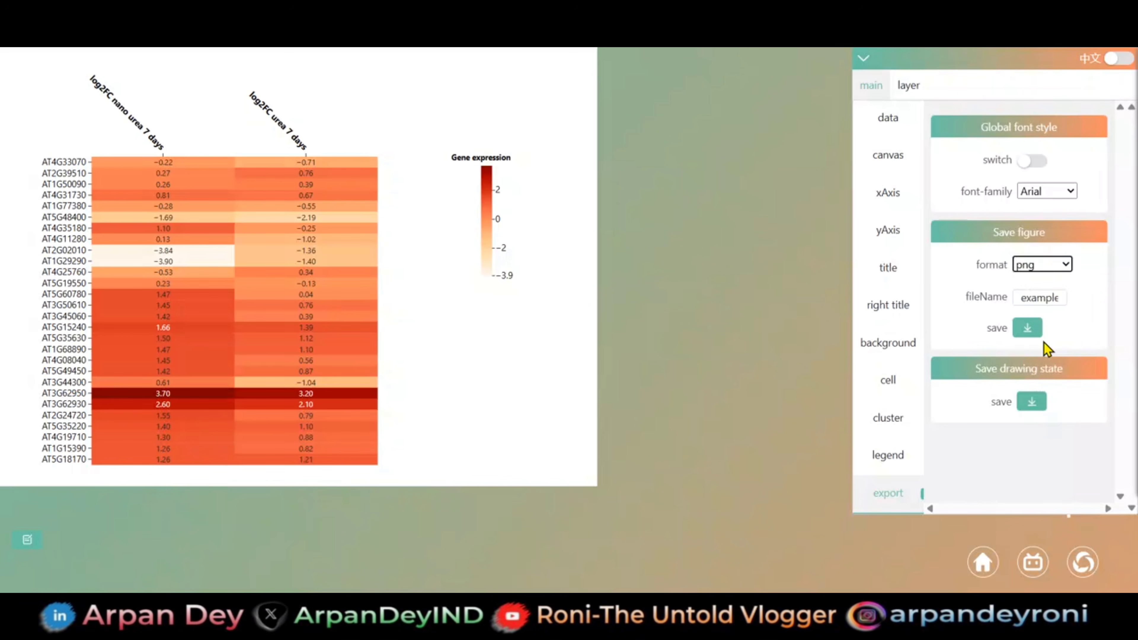
click(1028, 330)
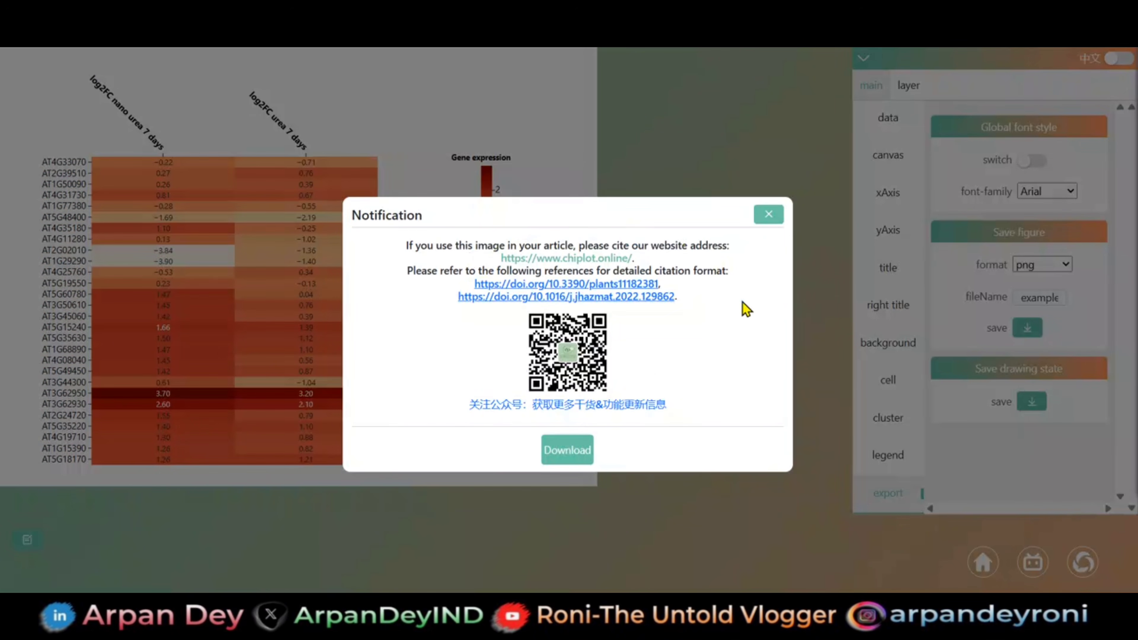
click(569, 464)
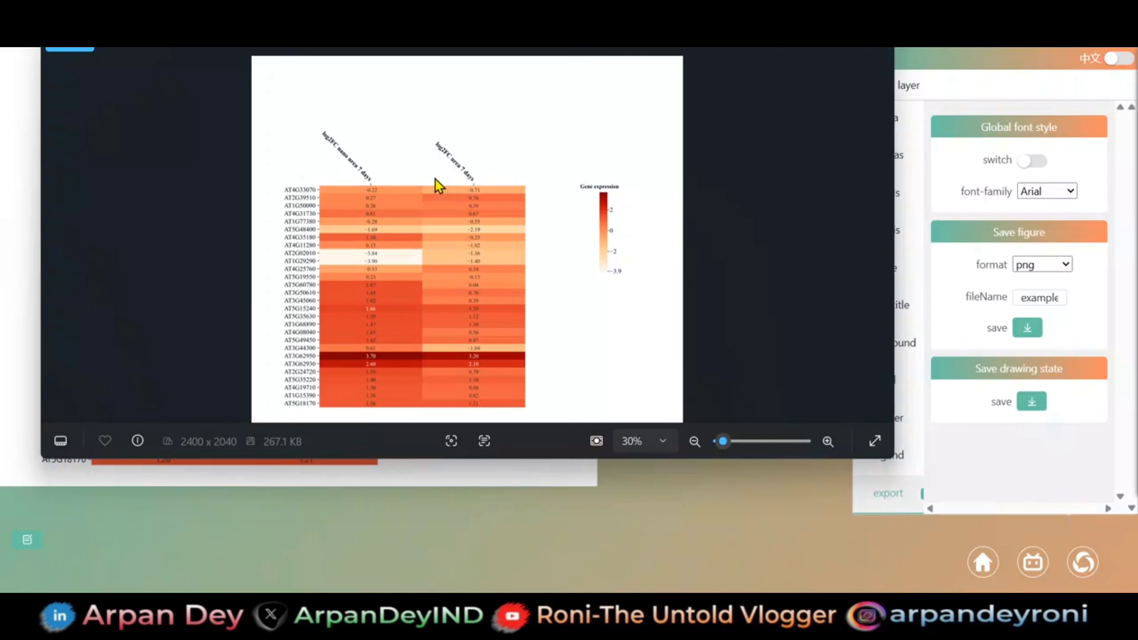
- Examine the exported heatmap image up close, checking the sharpness of its labels, cell values and legend
scroll(438, 185, up, 5)
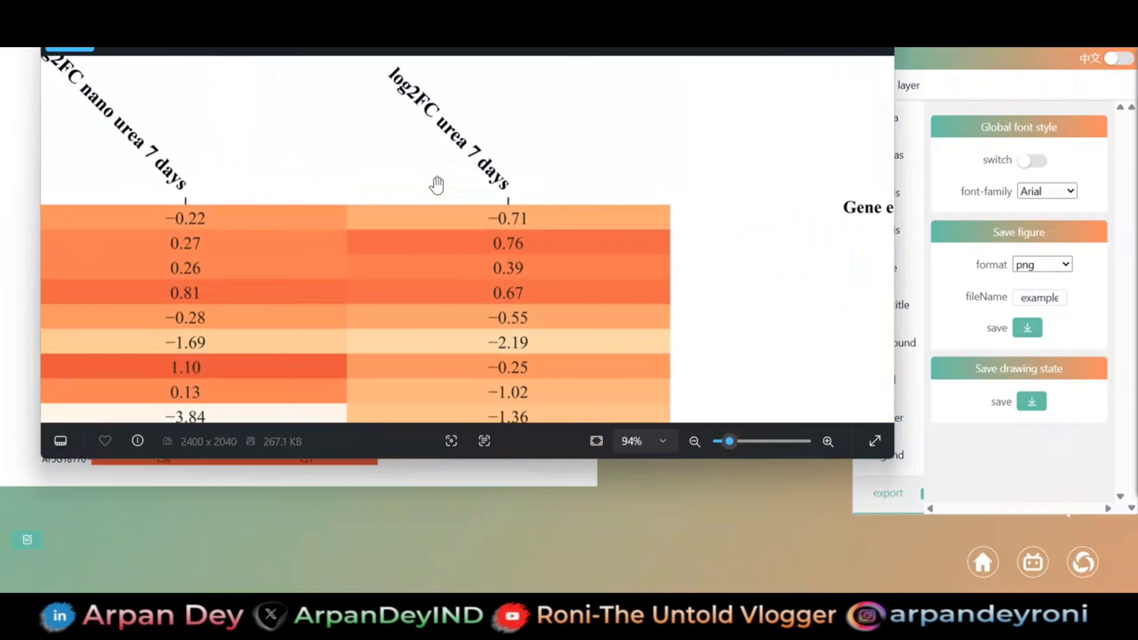
scroll(437, 185, down, 4)
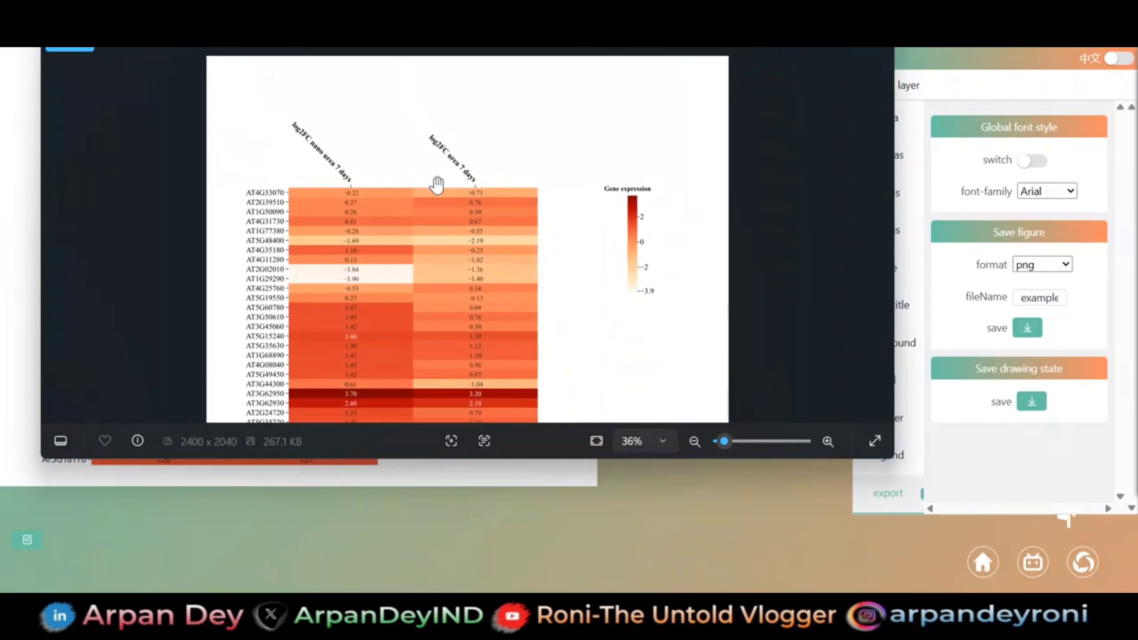
drag(432, 213, 438, 126)
scroll(469, 227, up, 4)
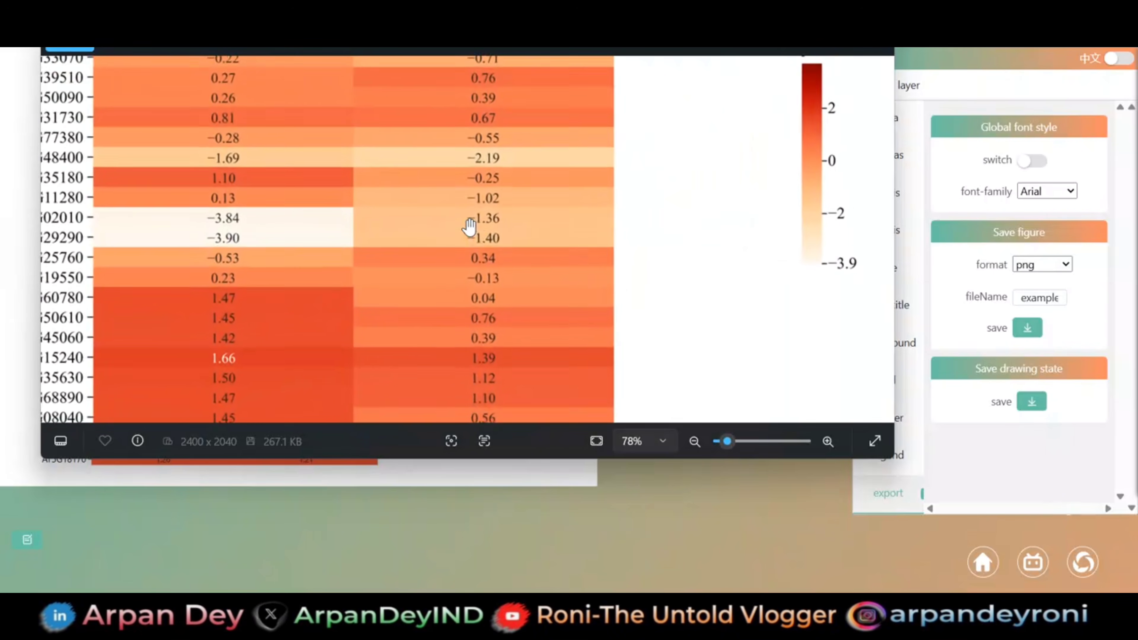
scroll(470, 227, down, 4)
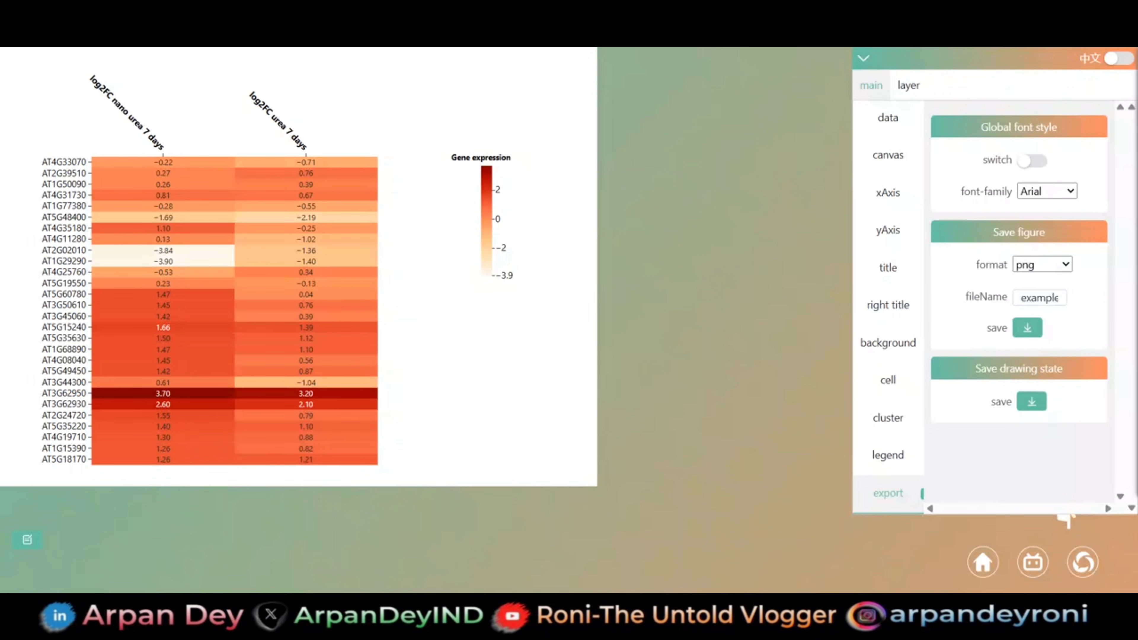
- Start the Heatmap/Clustering Heatmap (Circular) tool from the ChiPlot heatmap gallery and load Table 1 nitrogen as its data file
click(761, 9)
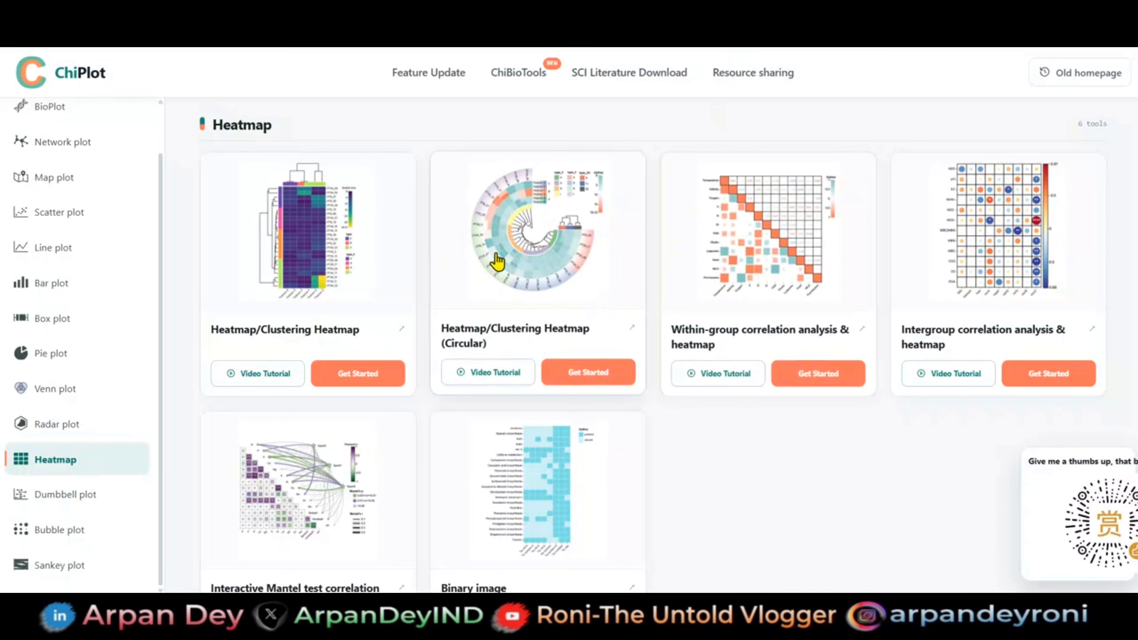
click(592, 379)
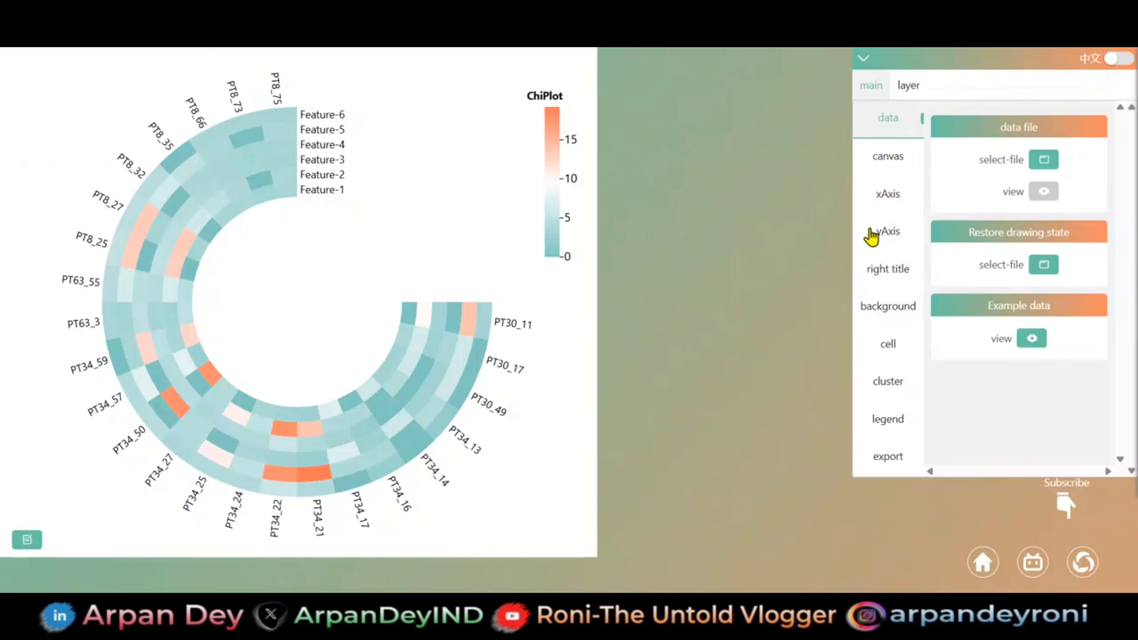
click(1044, 158)
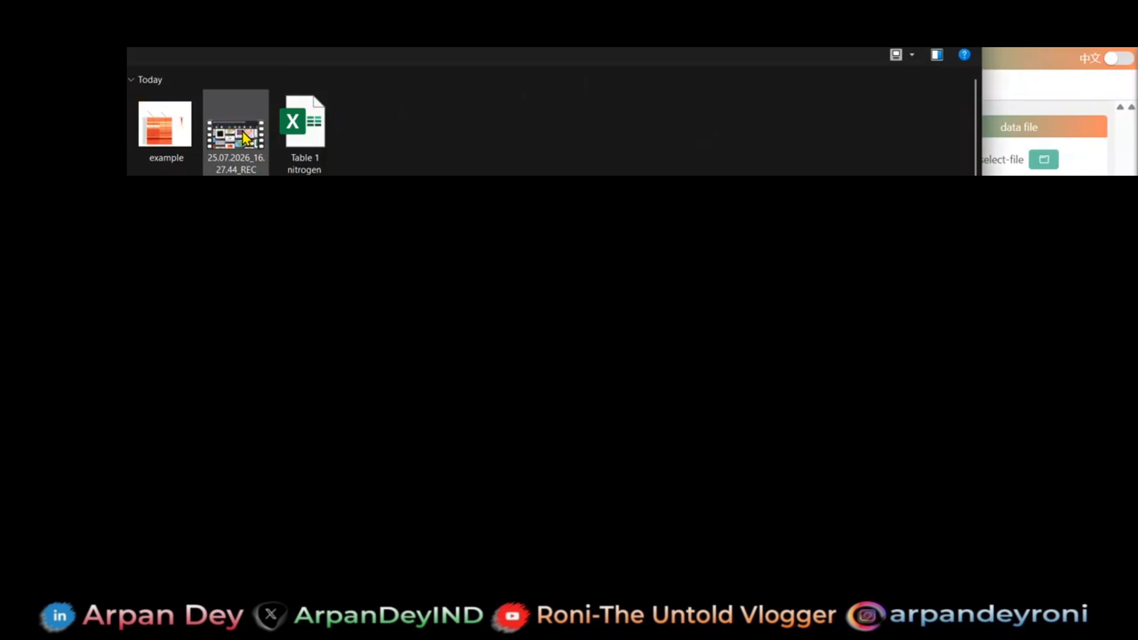
click(317, 143)
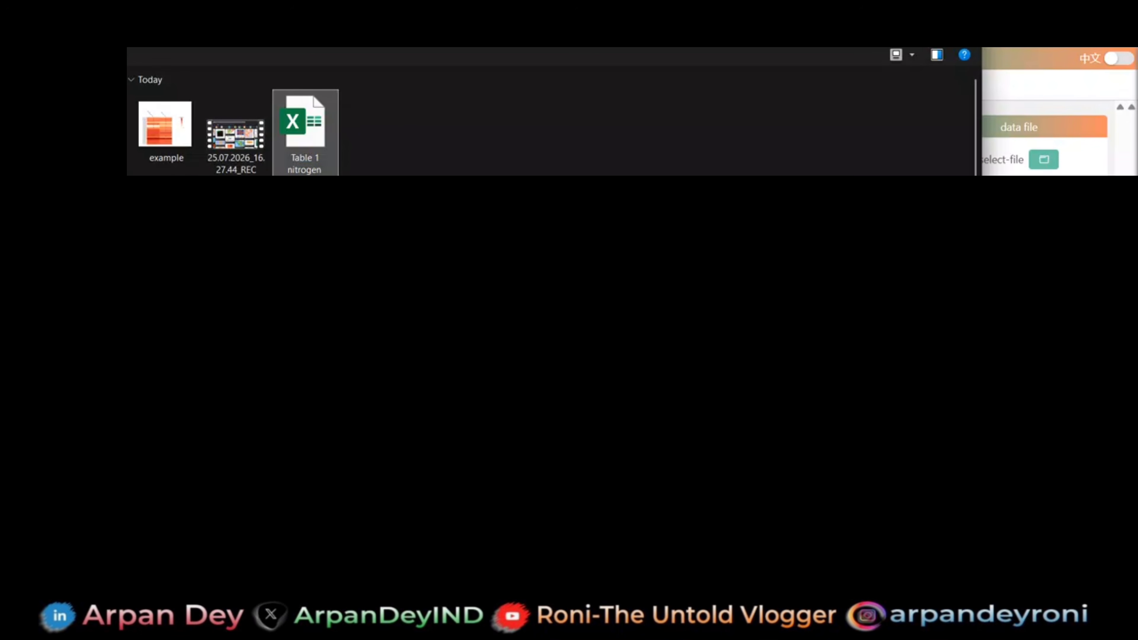
click(837, 561)
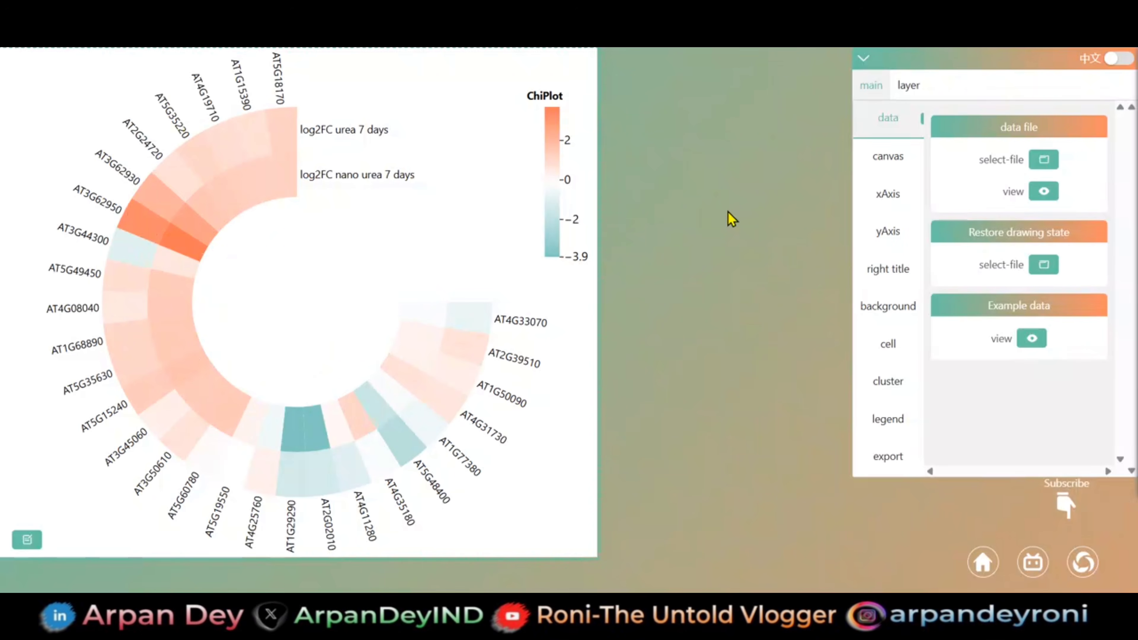
click(885, 196)
click(887, 231)
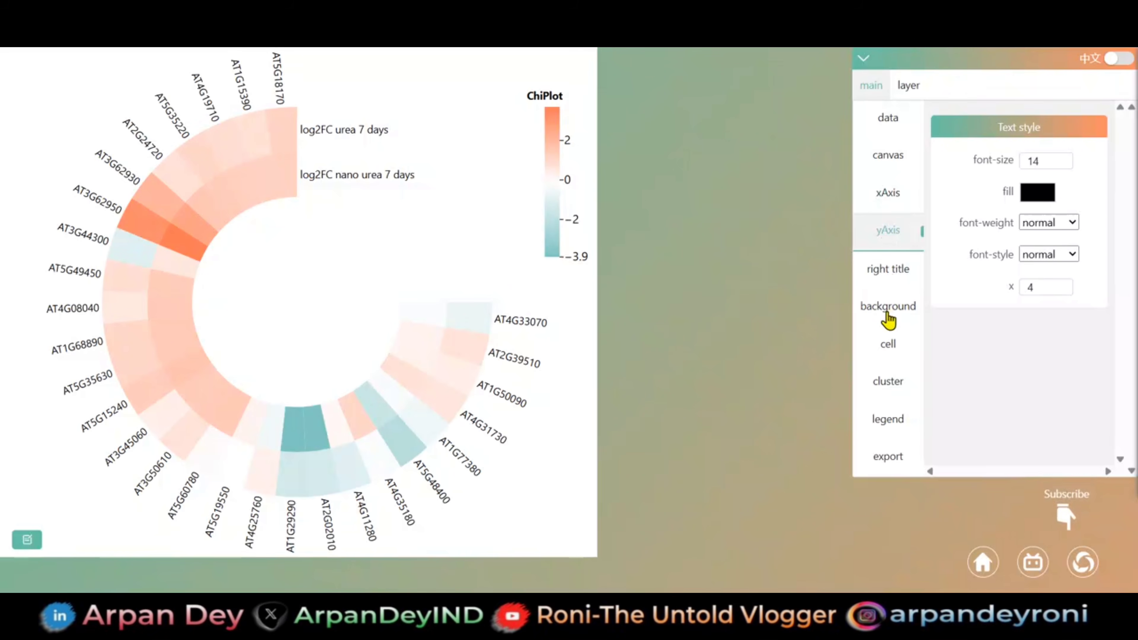
click(886, 339)
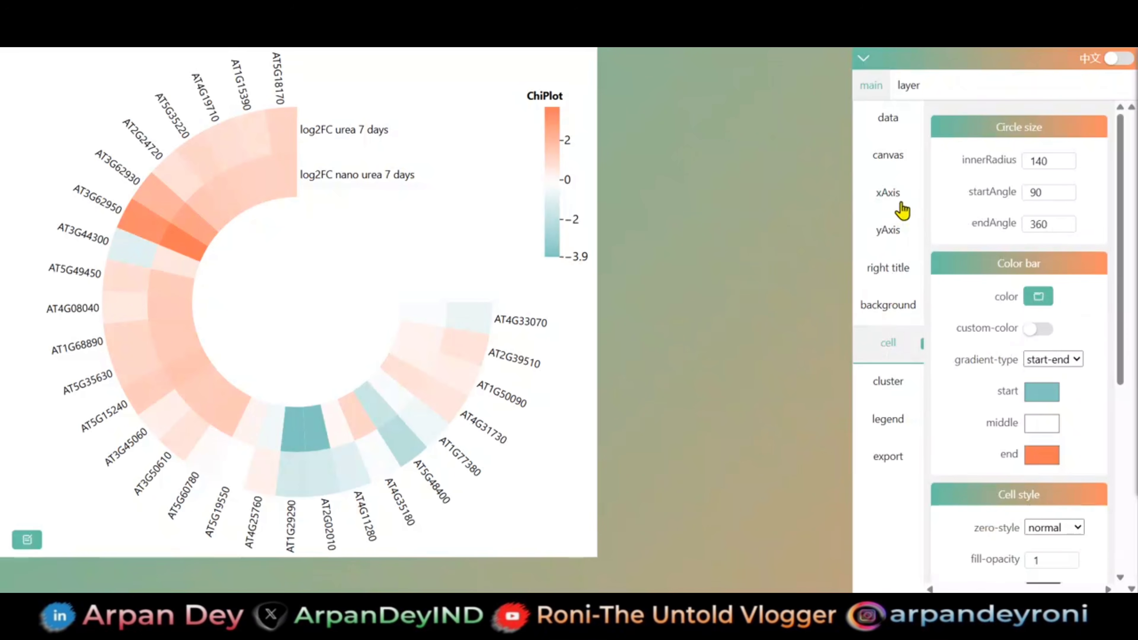
- Make the y-axis gene labels around the circular heatmap bold and italic
click(890, 237)
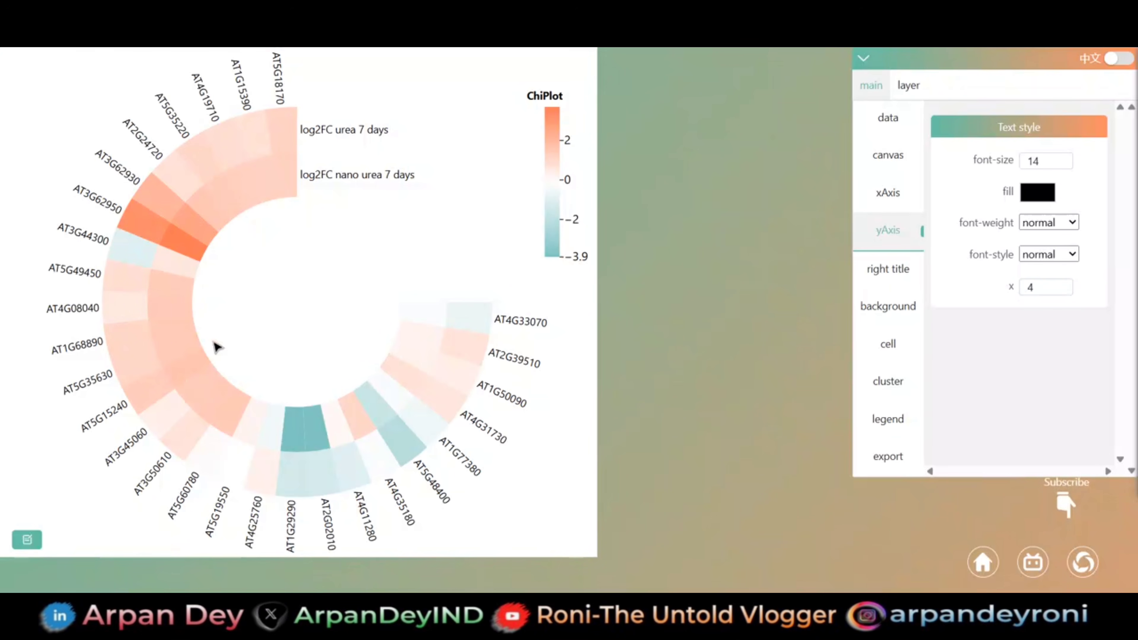
click(1050, 225)
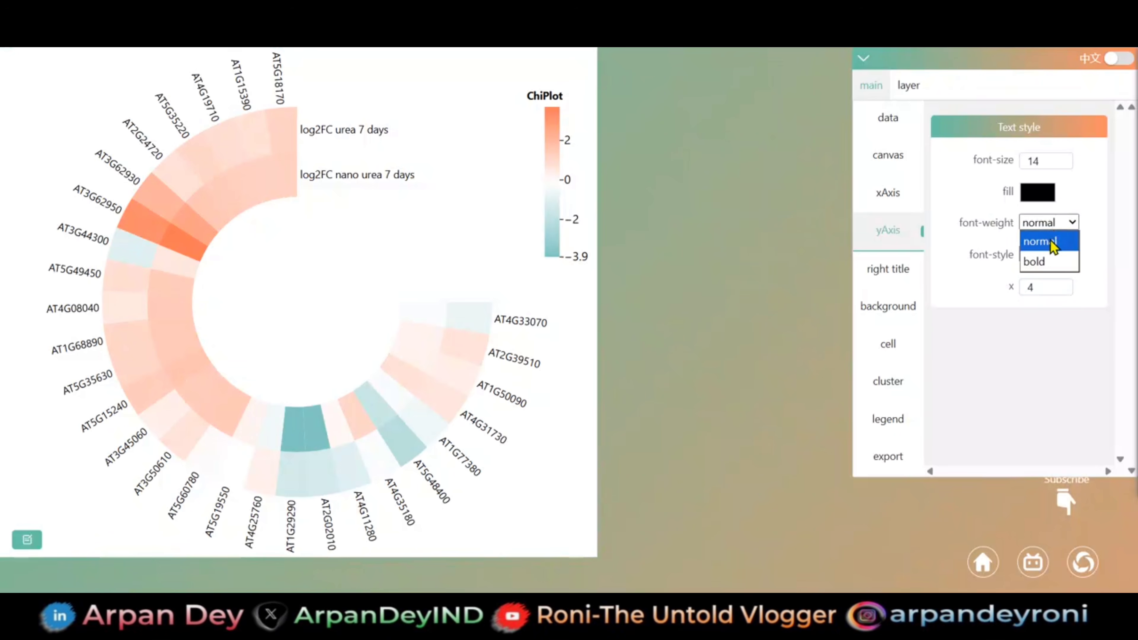
click(1049, 262)
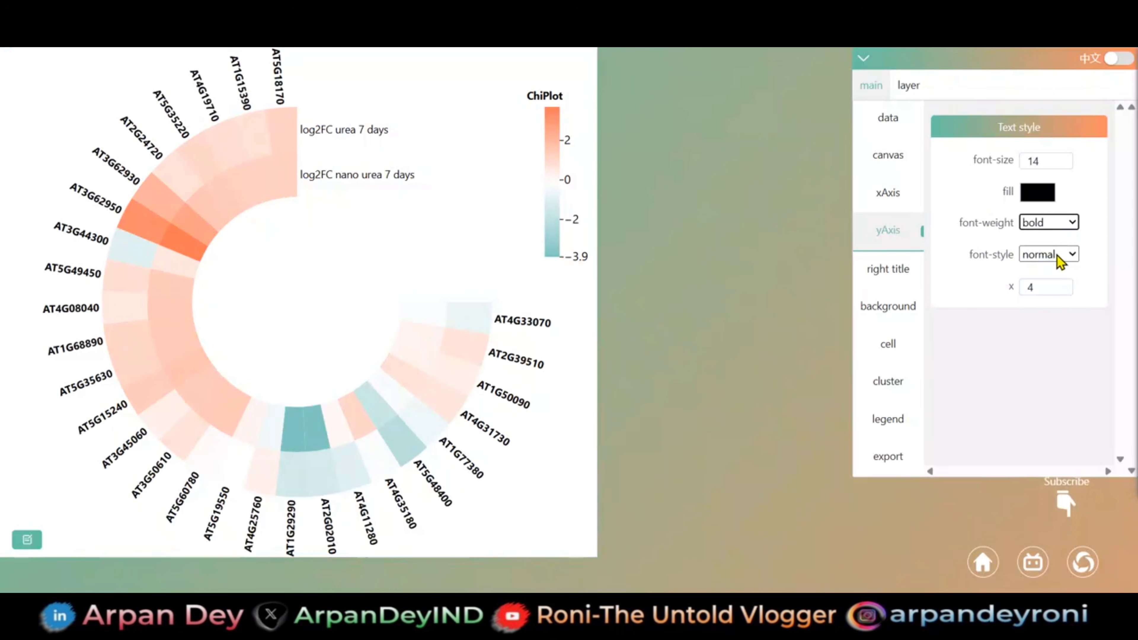
click(1057, 256)
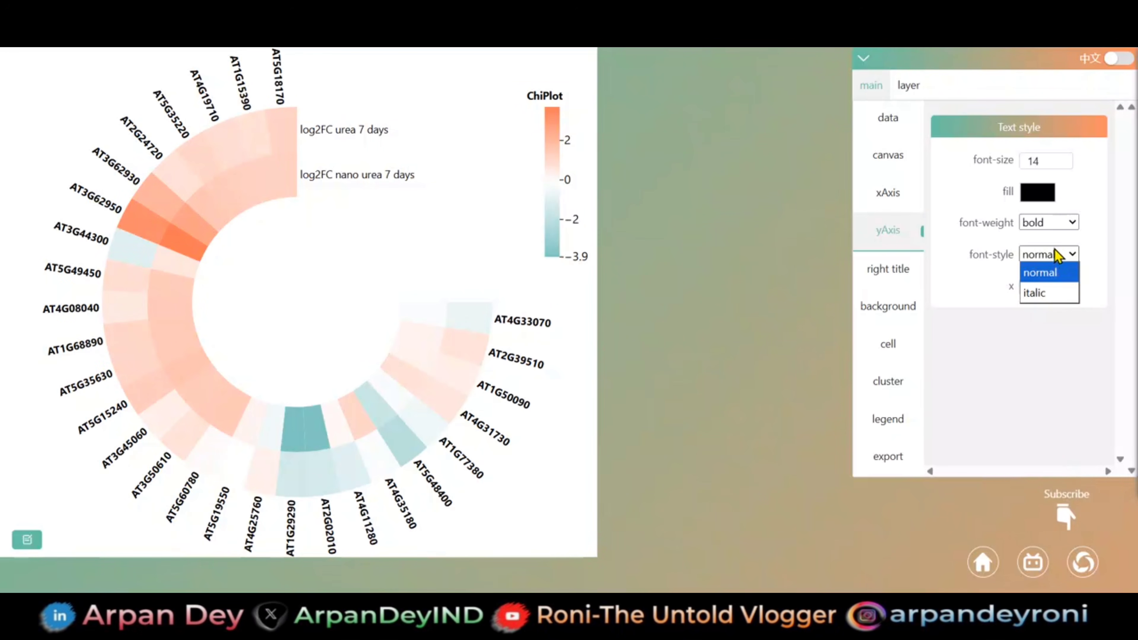
click(1043, 296)
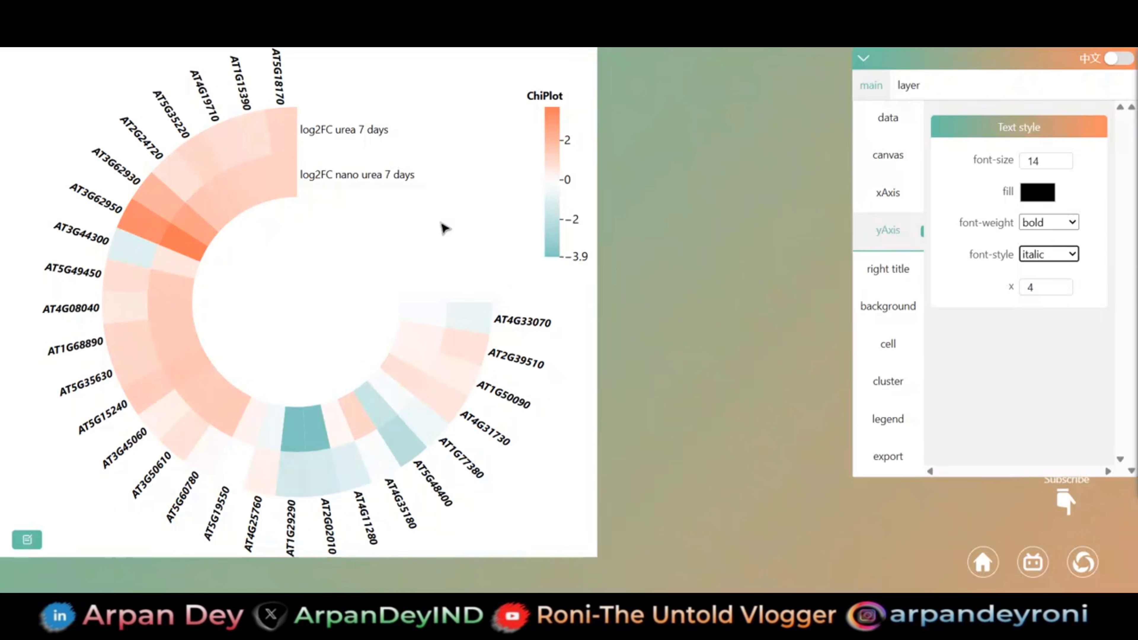
- Make the x-axis labels of the circular heatmap bold, trying italic and returning the font style to normal
click(898, 195)
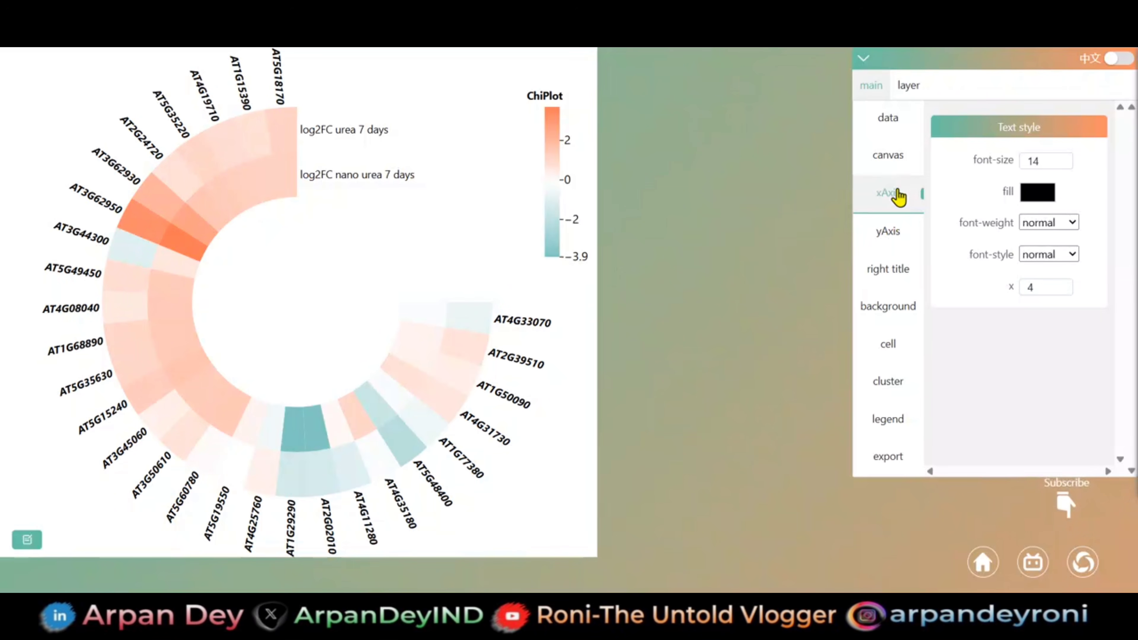
click(1058, 233)
click(1047, 263)
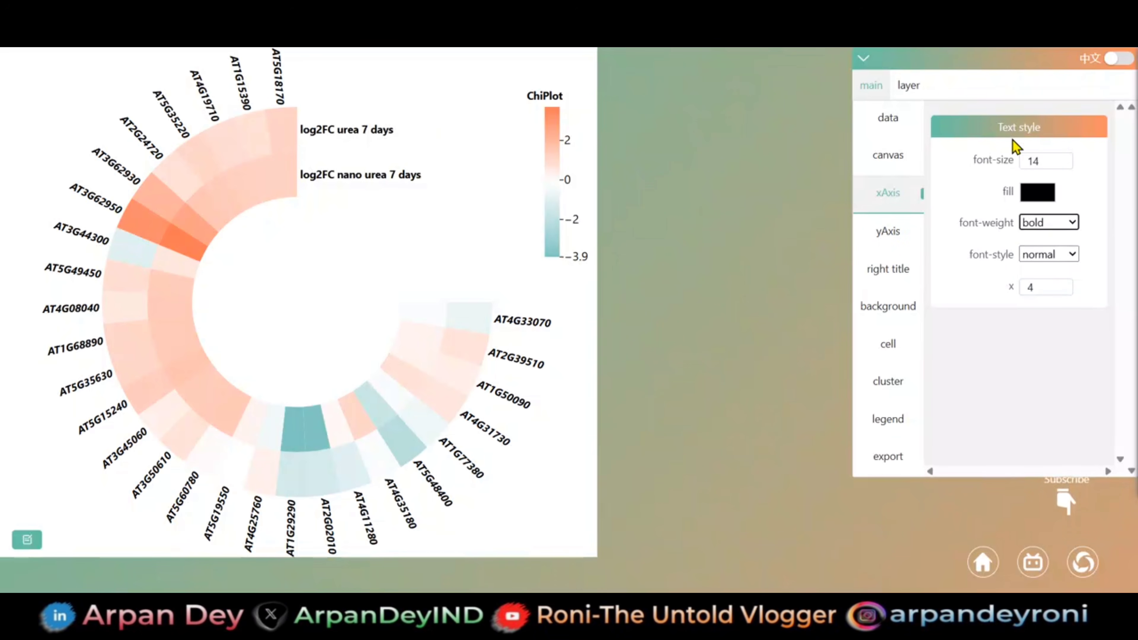
click(1074, 254)
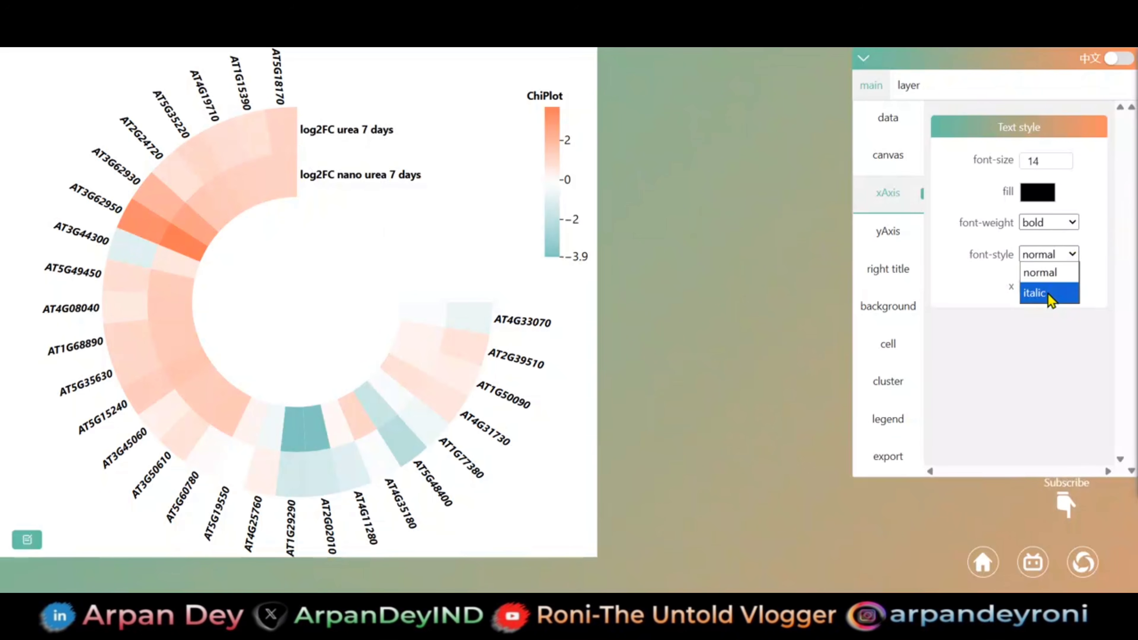
click(1047, 293)
click(1068, 254)
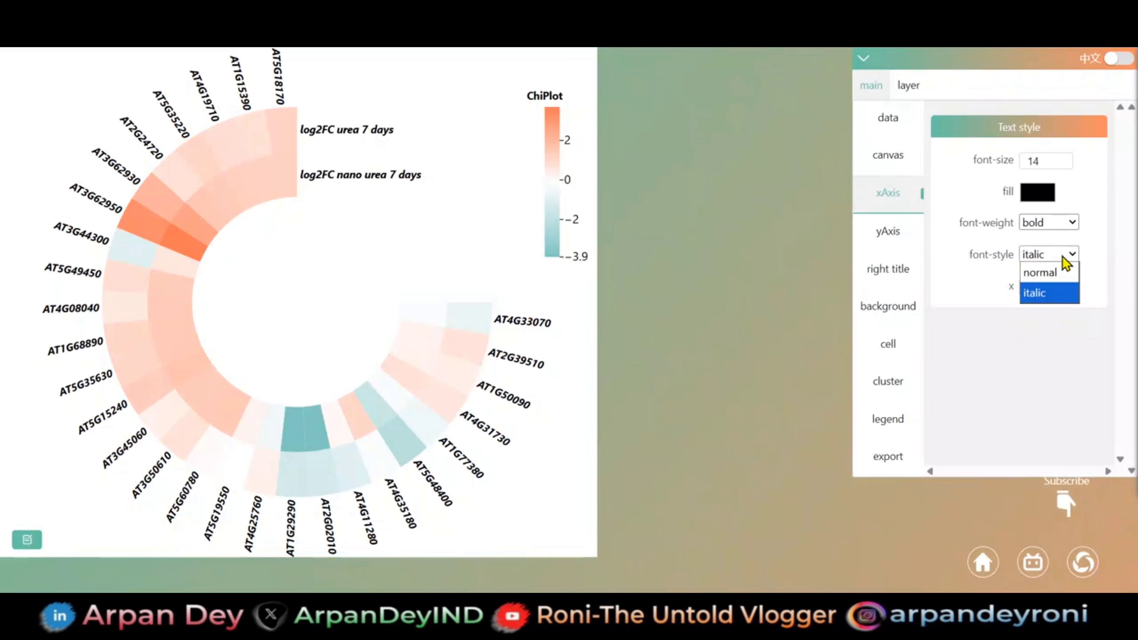
click(1045, 266)
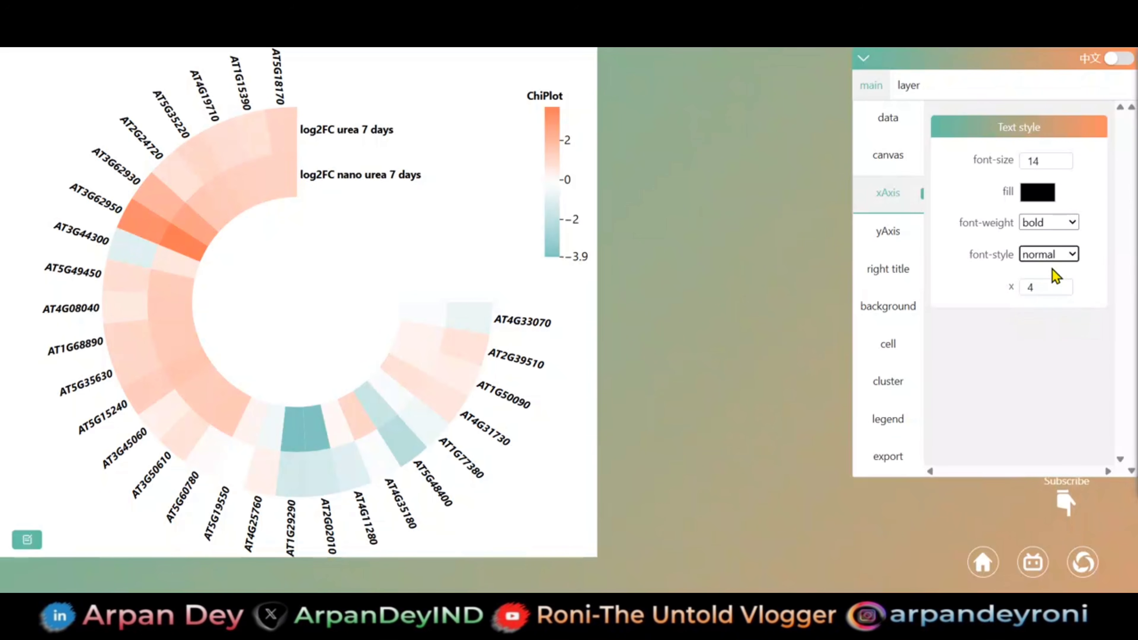
- Set the x-axis label fill of the circular heatmap to dark orange, HSL 24, 77%, 42%
click(1036, 194)
click(1036, 323)
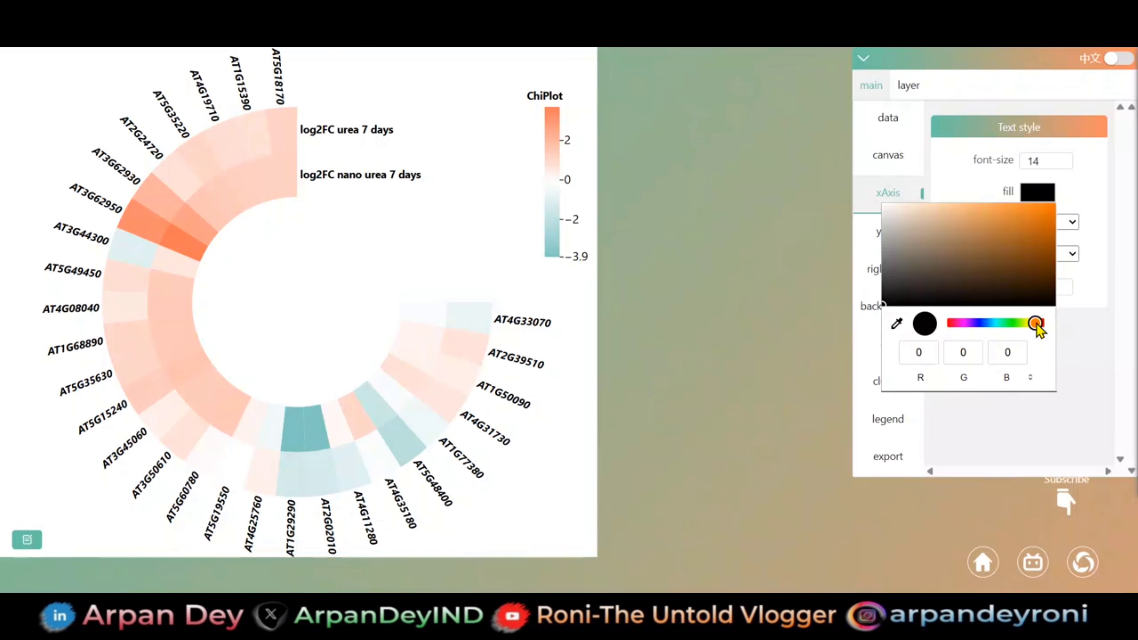
key(Escape)
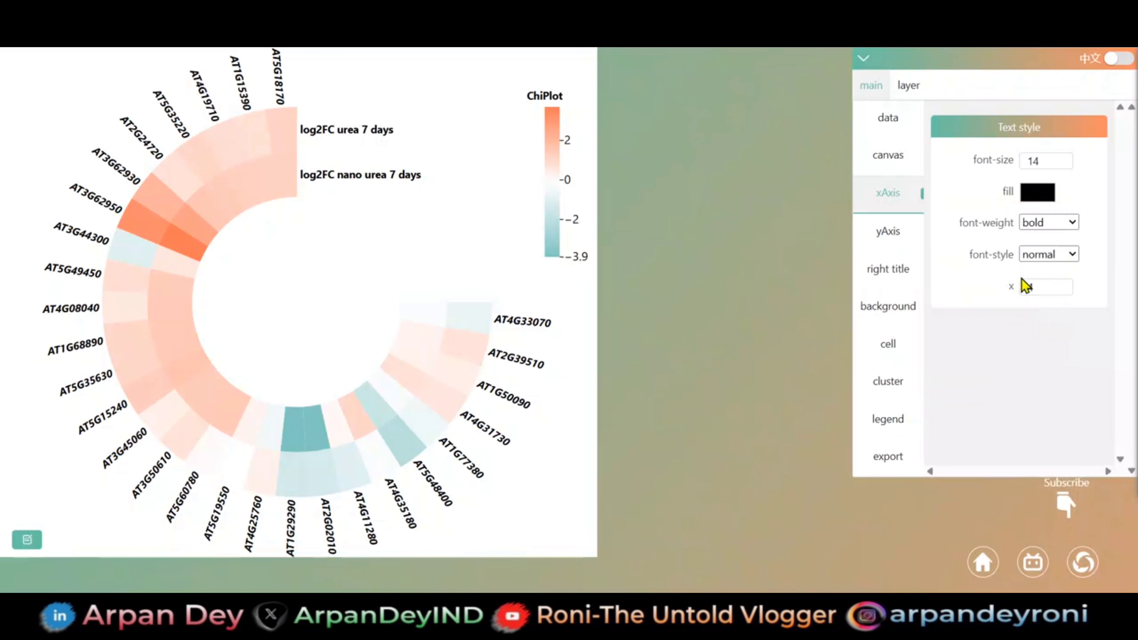
click(1040, 196)
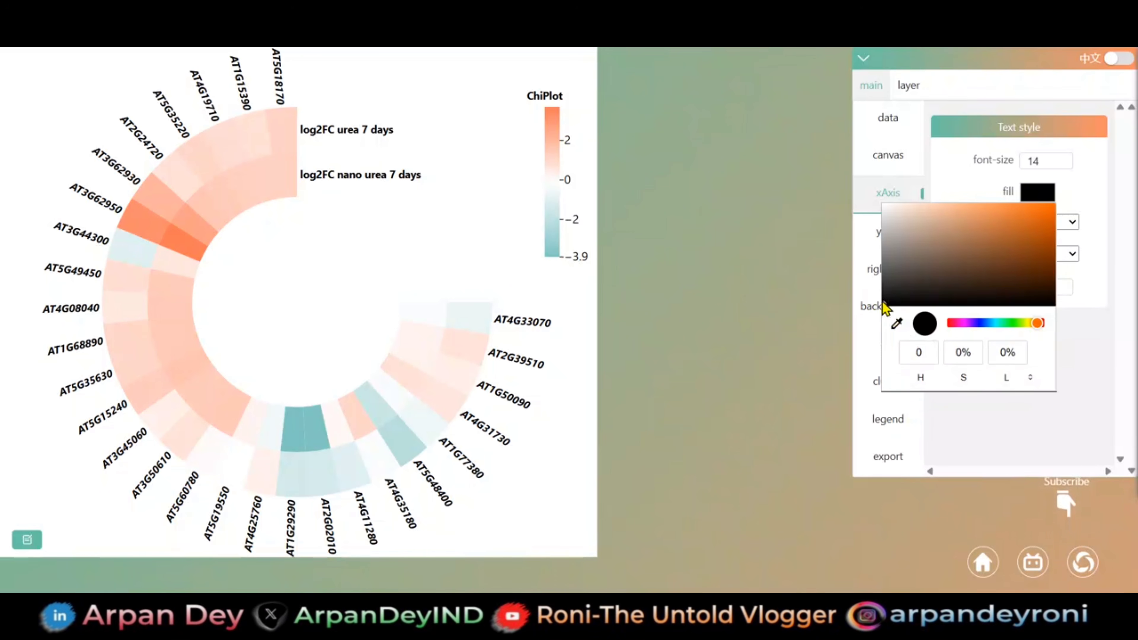
drag(884, 307, 1035, 238)
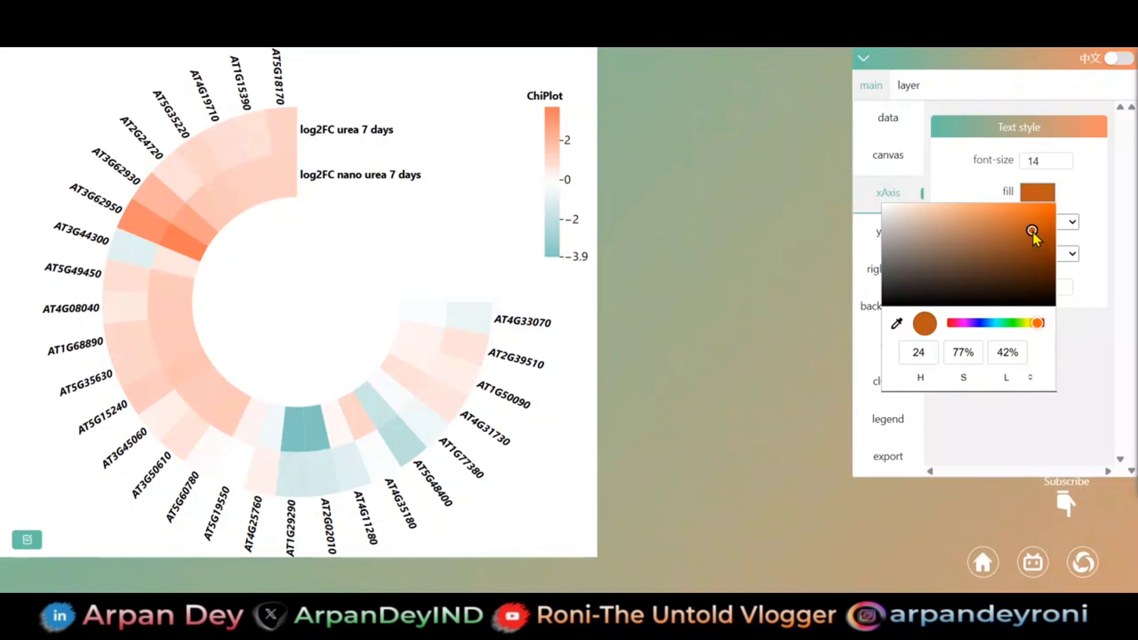
key(Return)
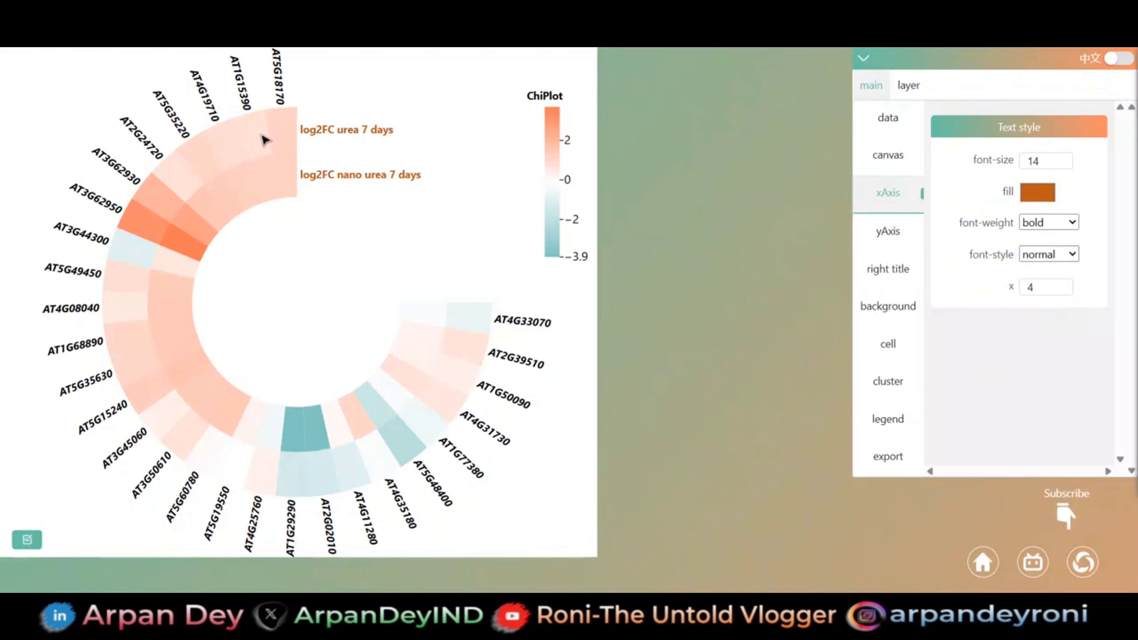
- Recolour the y-axis gene labels around the circle, trying green first and settling on blue
click(868, 239)
click(1044, 196)
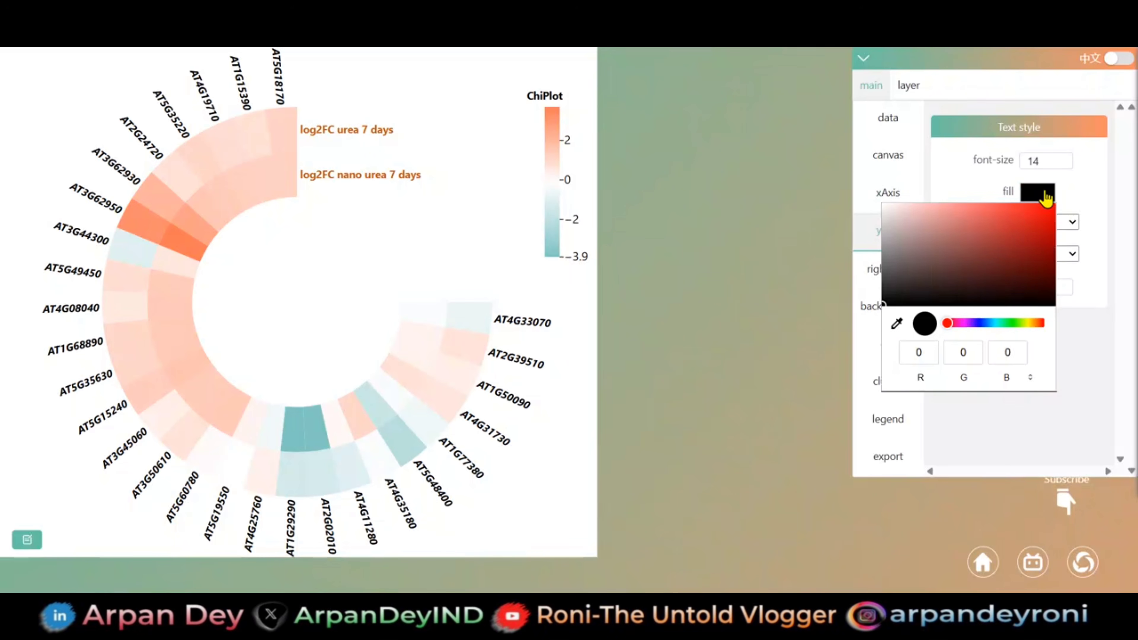
drag(951, 326, 1008, 324)
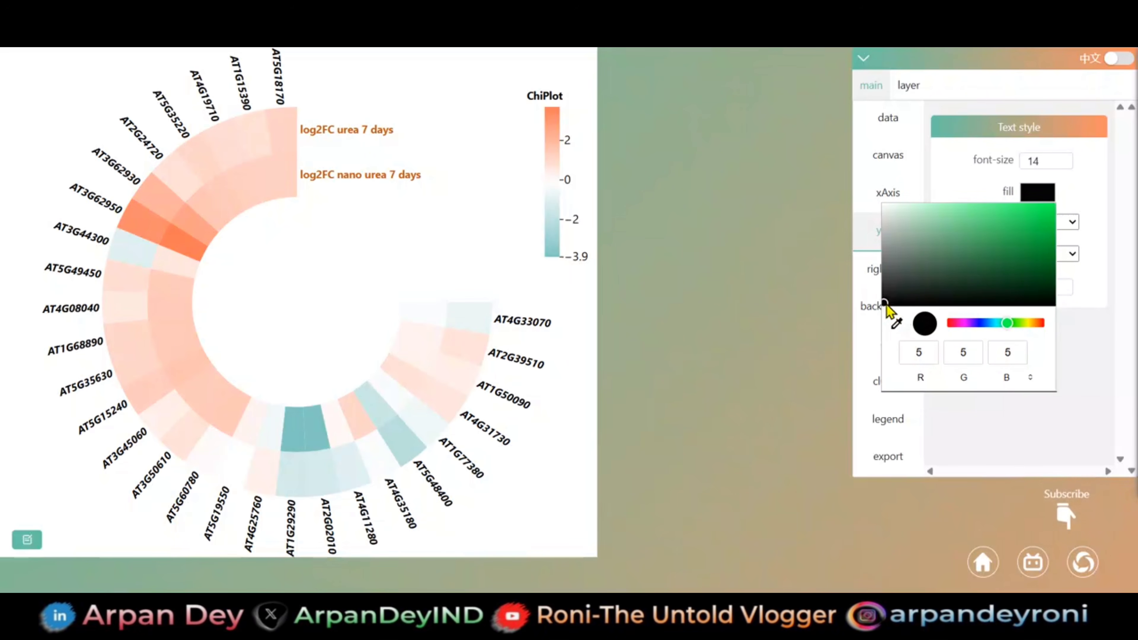
drag(891, 306, 1042, 221)
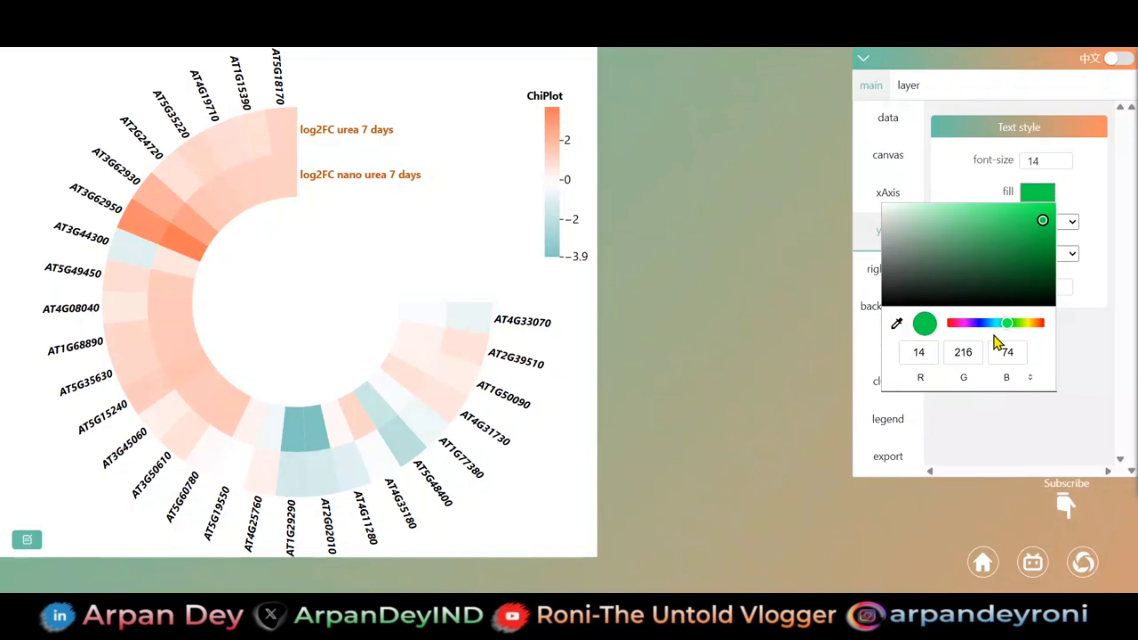
key(Return)
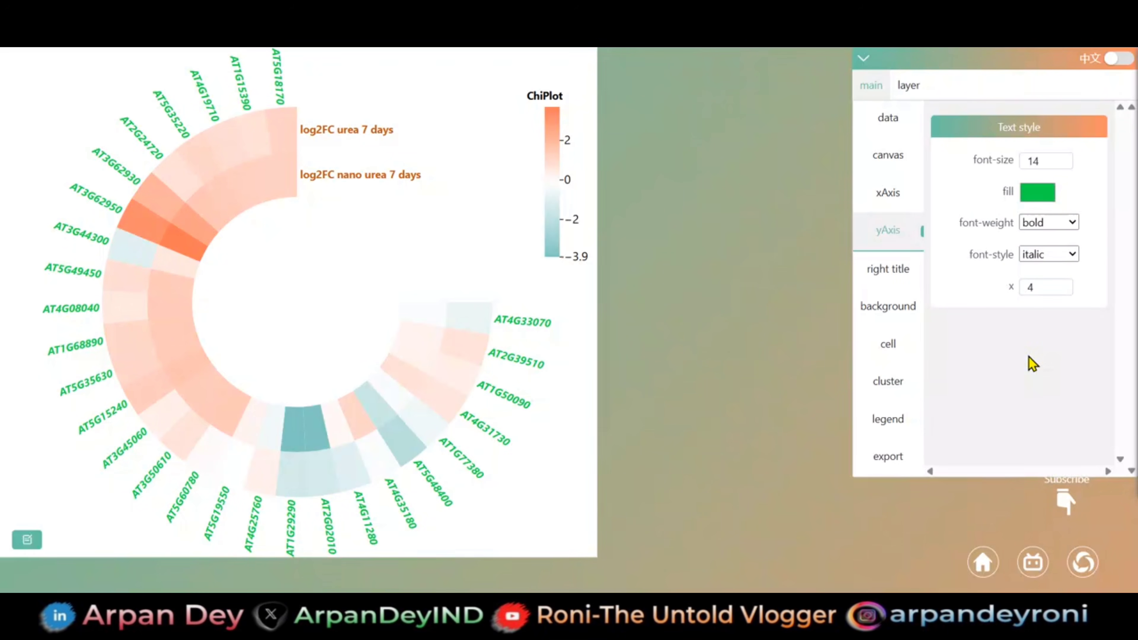
click(1027, 203)
drag(1011, 323, 980, 326)
click(1031, 380)
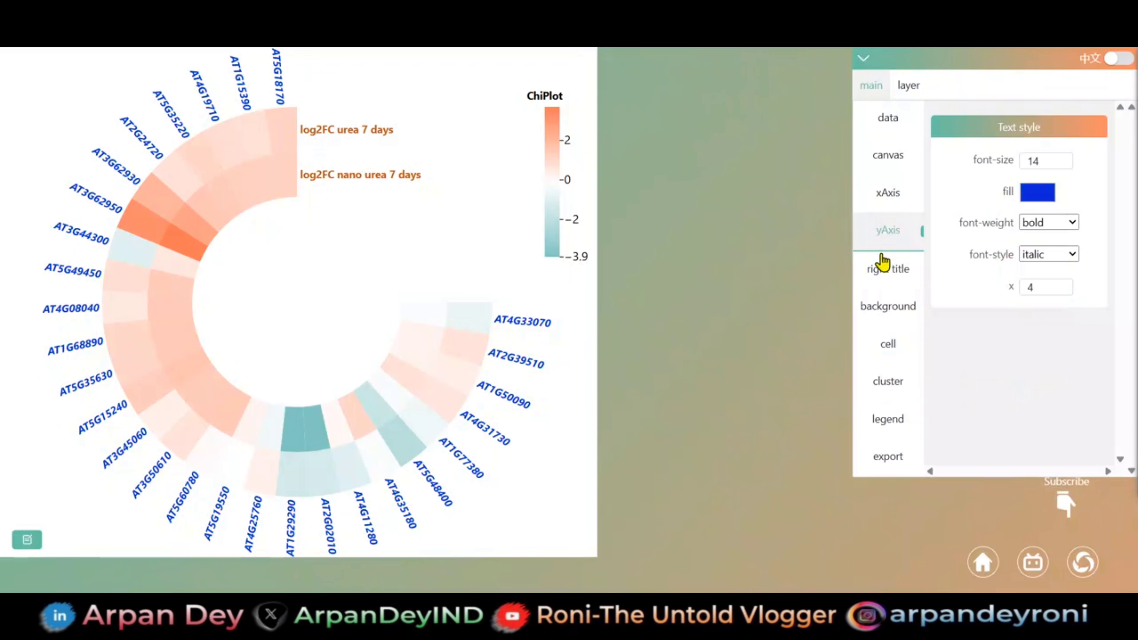
- Apply the black-purple-orange-to-pale-yellow gradient preset as the colour bar of the heatmap cells
click(887, 351)
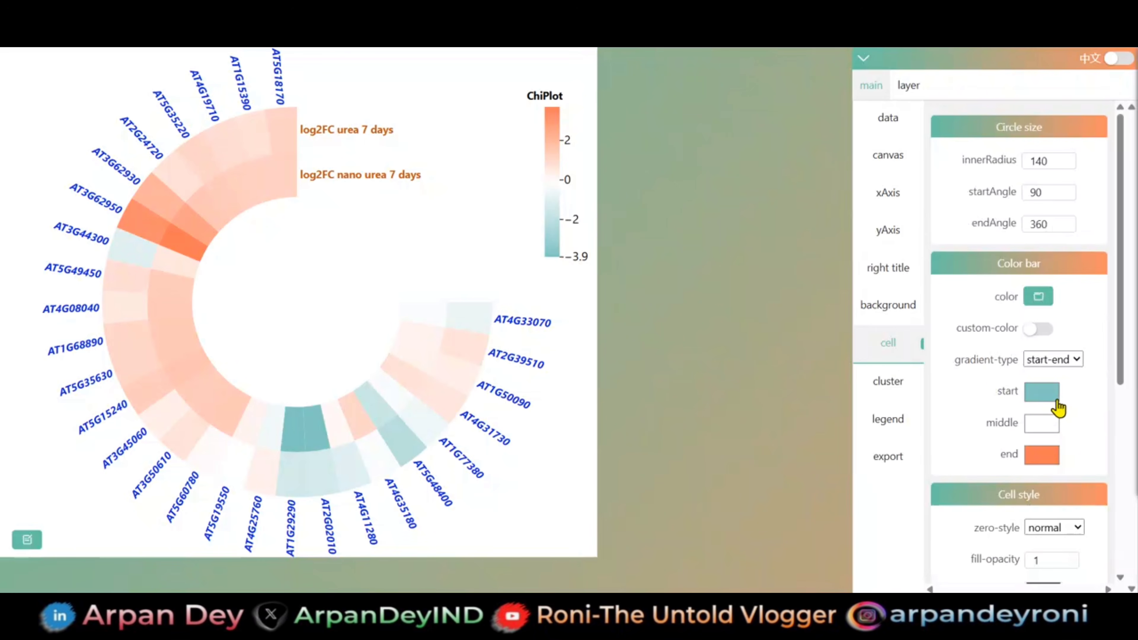
click(1039, 296)
scroll(1058, 245, down, 6)
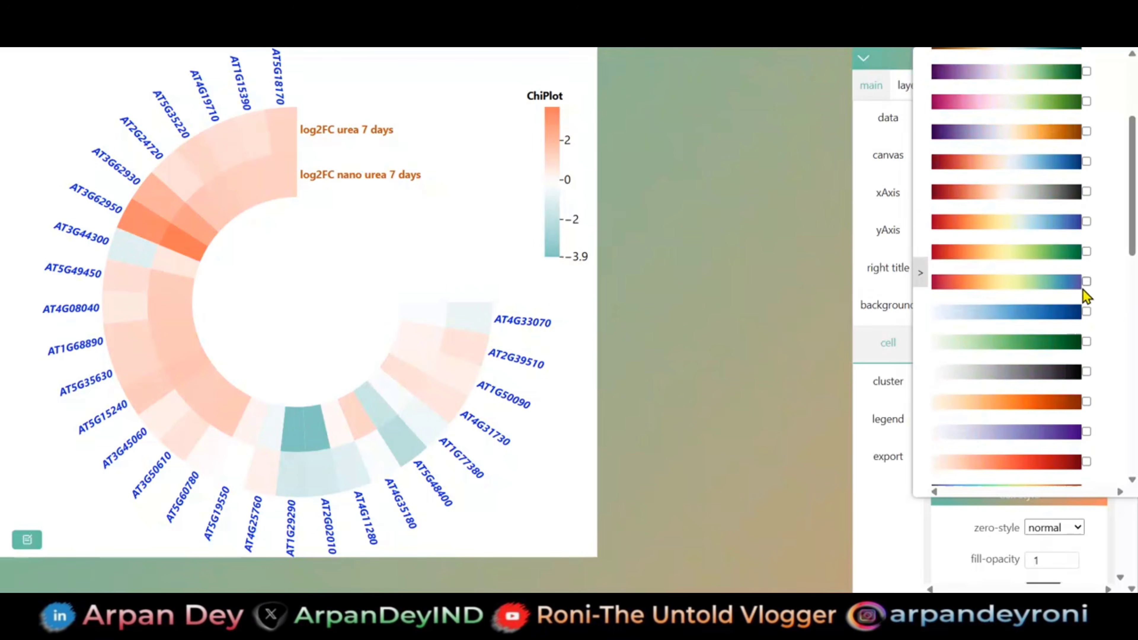
scroll(1060, 377, down, 2)
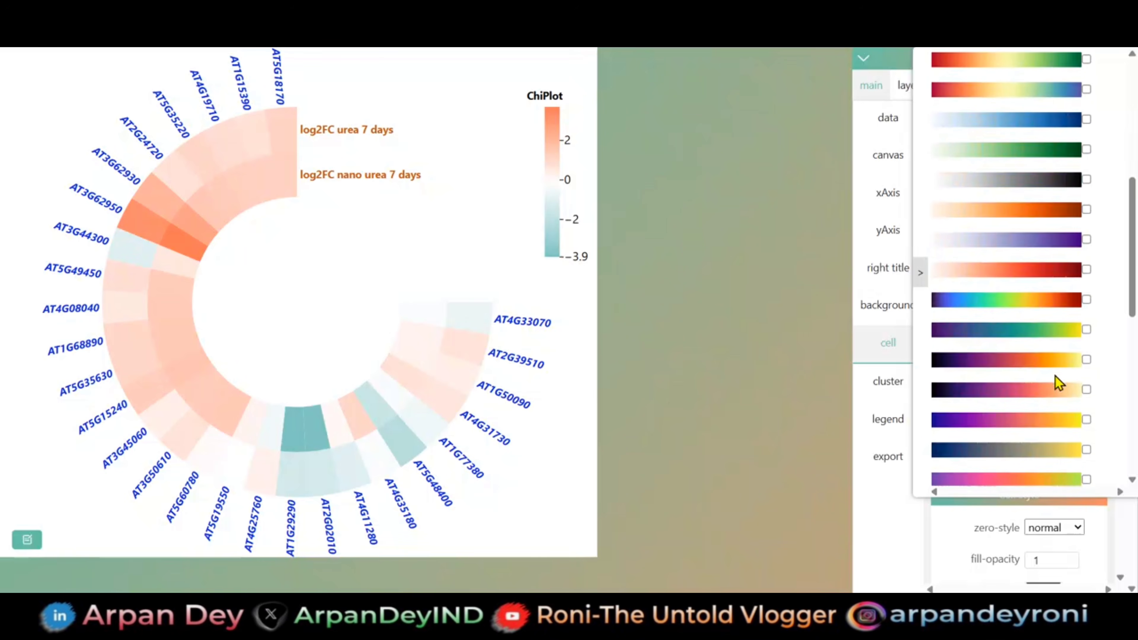
click(1086, 389)
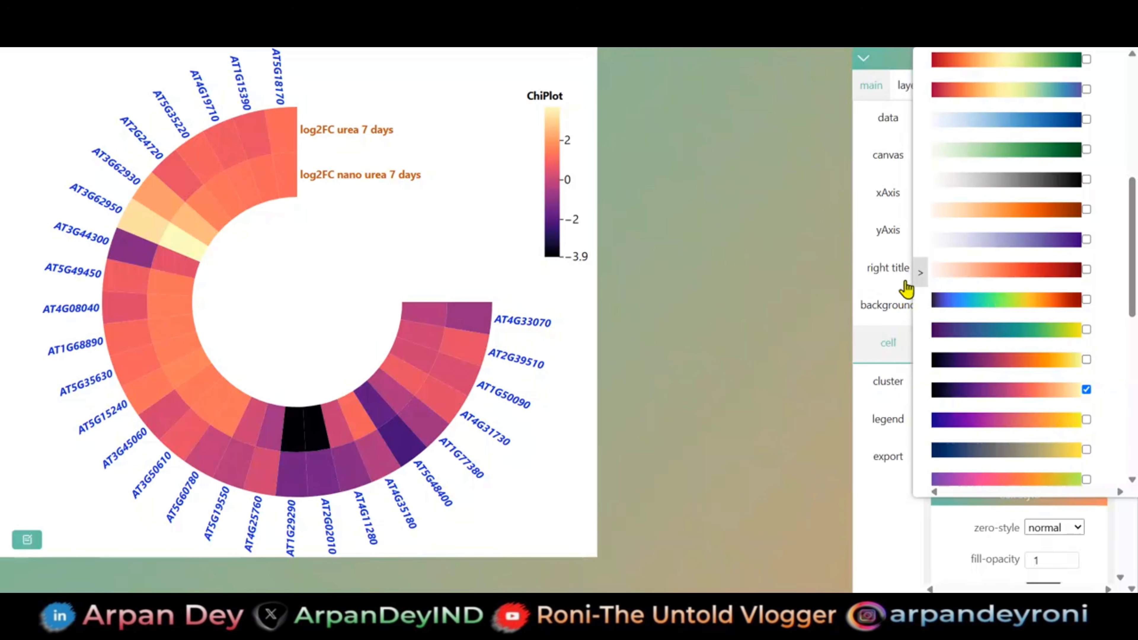
click(920, 275)
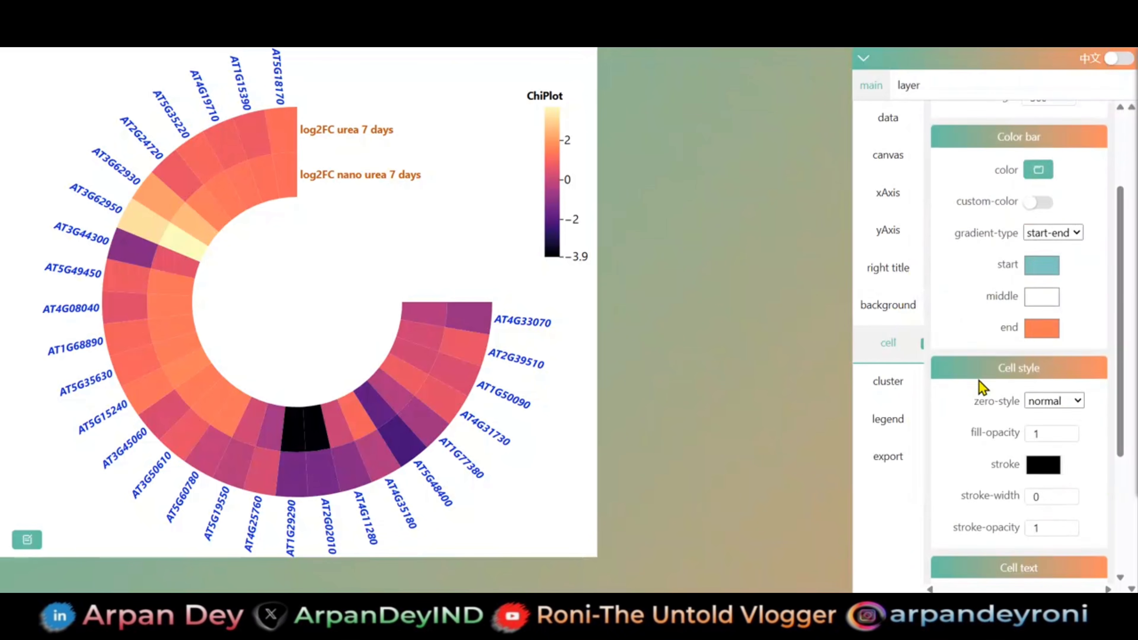
- Turn on the cell text so values show inside the heatmap cells, and make it bold
scroll(979, 386, down, 5)
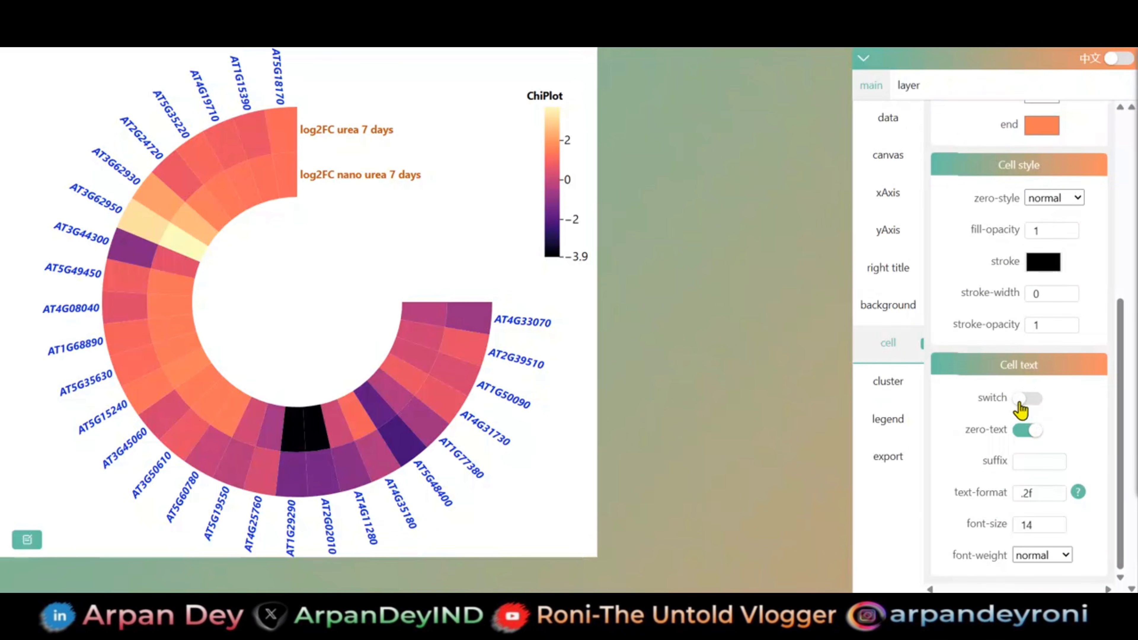
click(1020, 400)
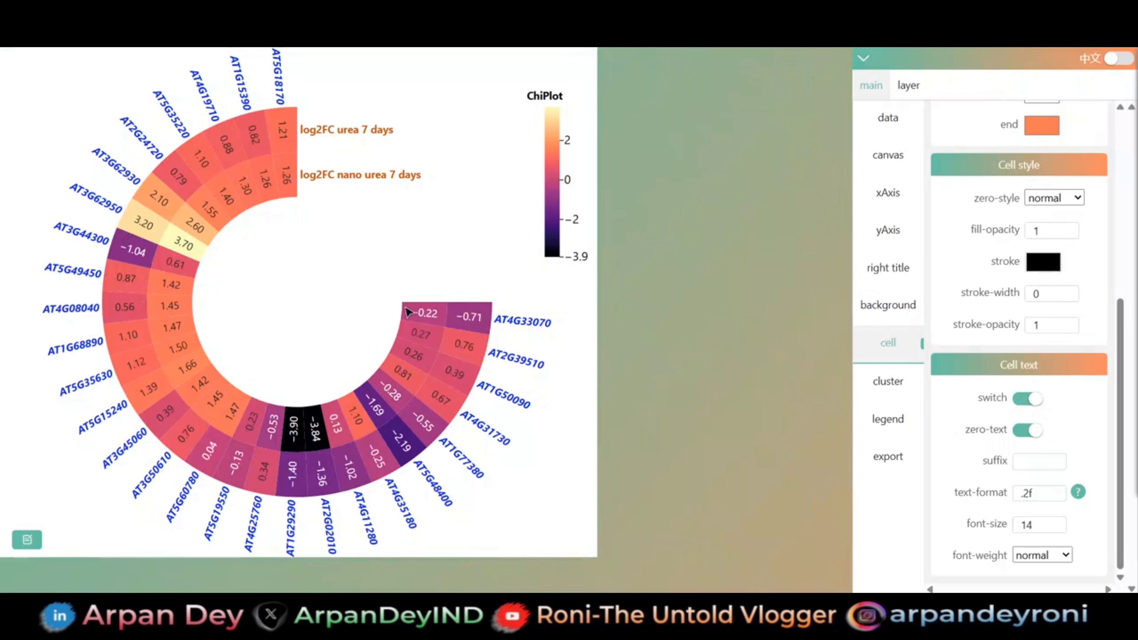
click(1039, 555)
click(1039, 538)
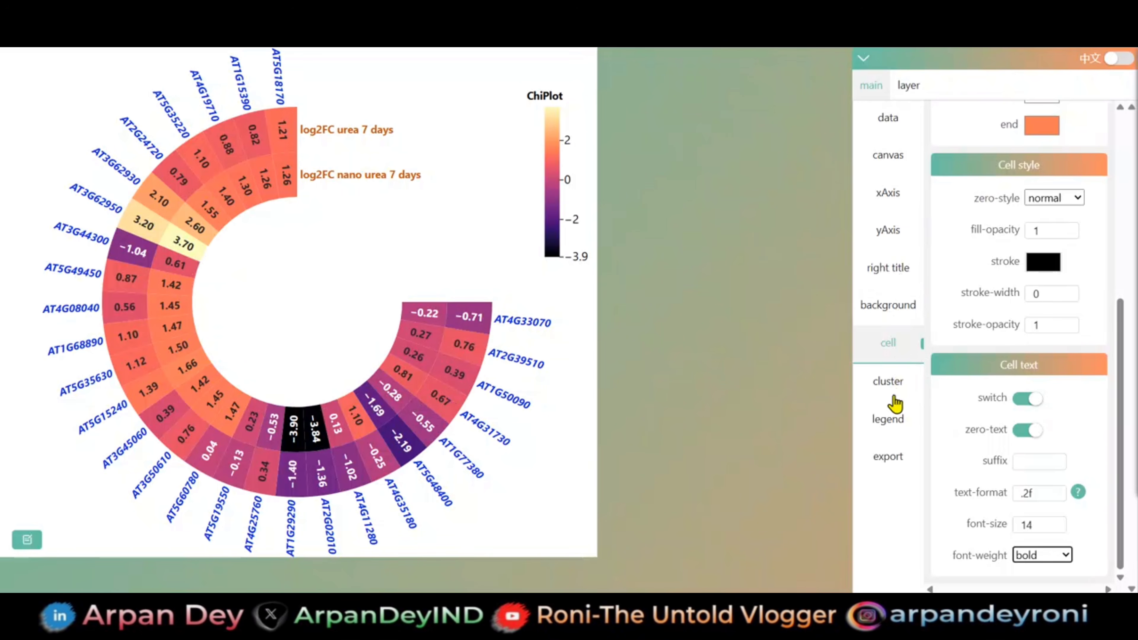
- Replace the legend title text with "Gene expression"
click(891, 416)
scroll(1036, 226, up, 5)
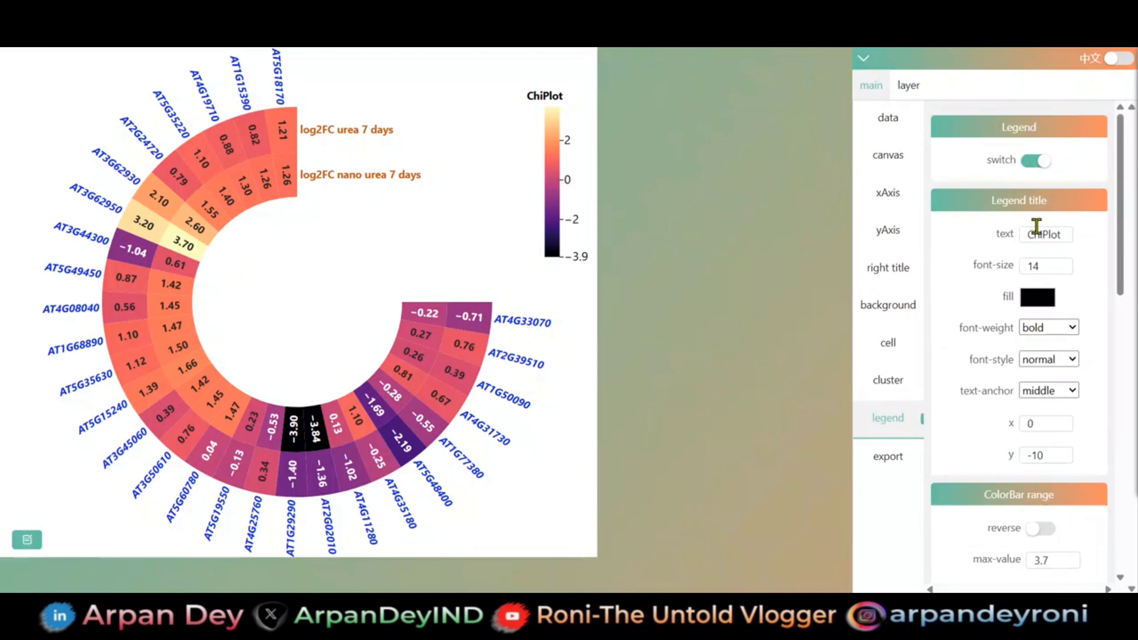
double_click(1052, 234)
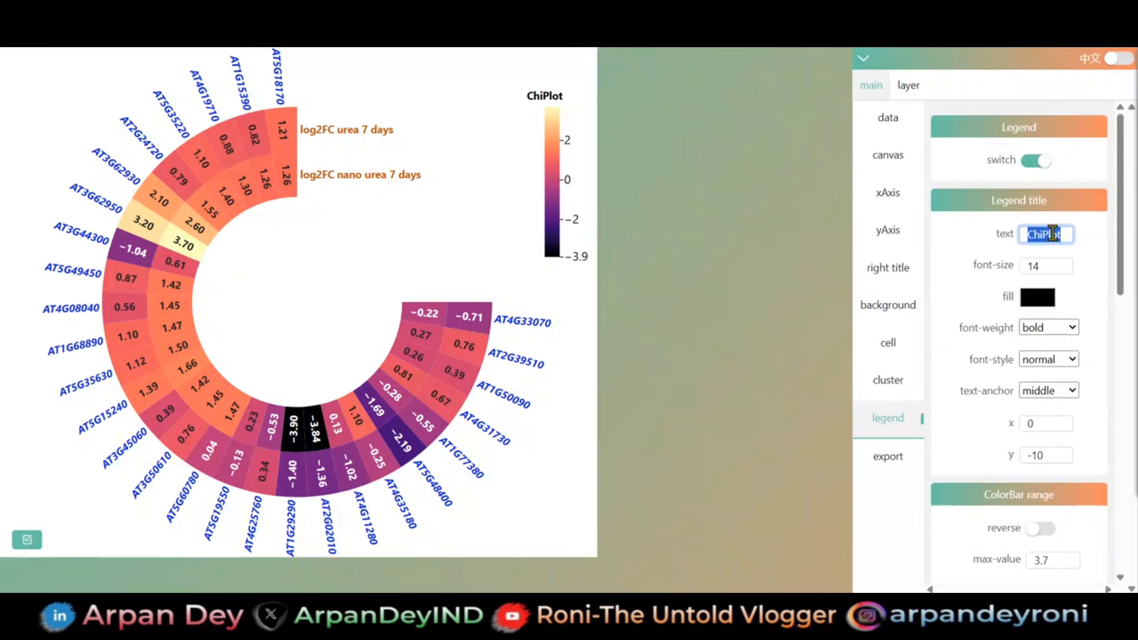
text(Gene)
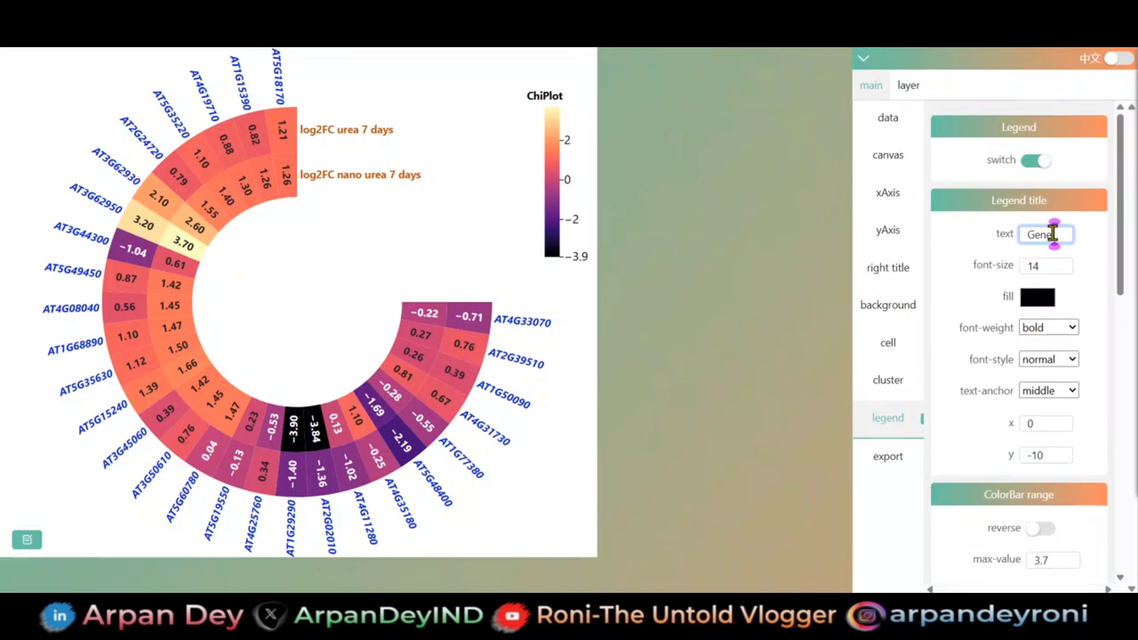
text( expression)
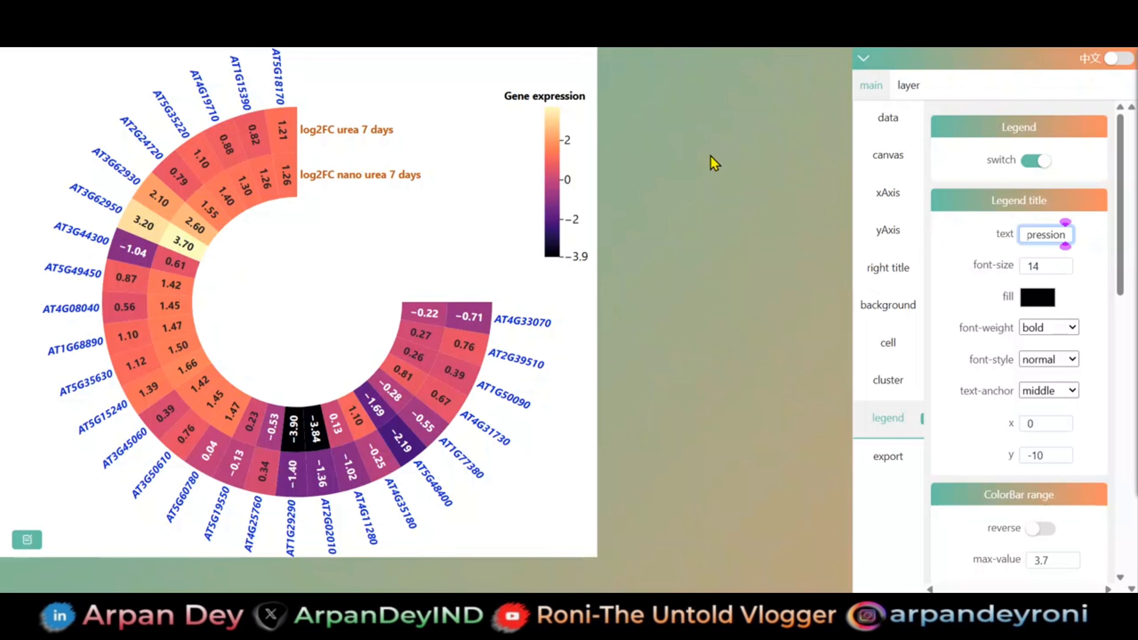
scroll(637, 238, down, 2)
scroll(637, 237, up, 2)
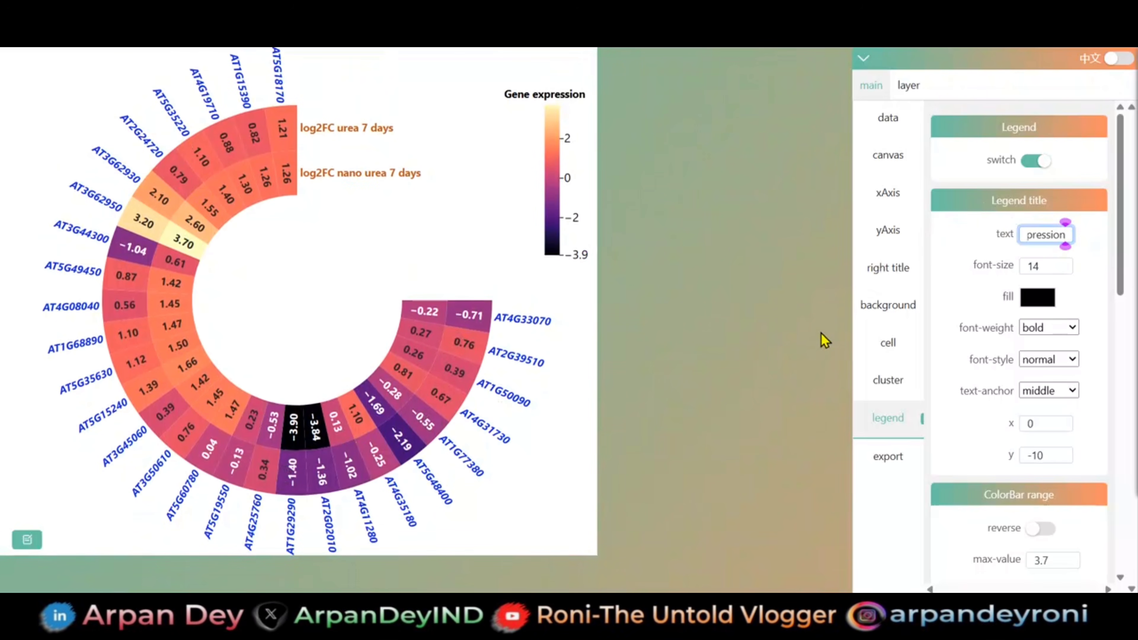
- Export the circular heatmap figure in png format and download it
click(889, 457)
click(889, 458)
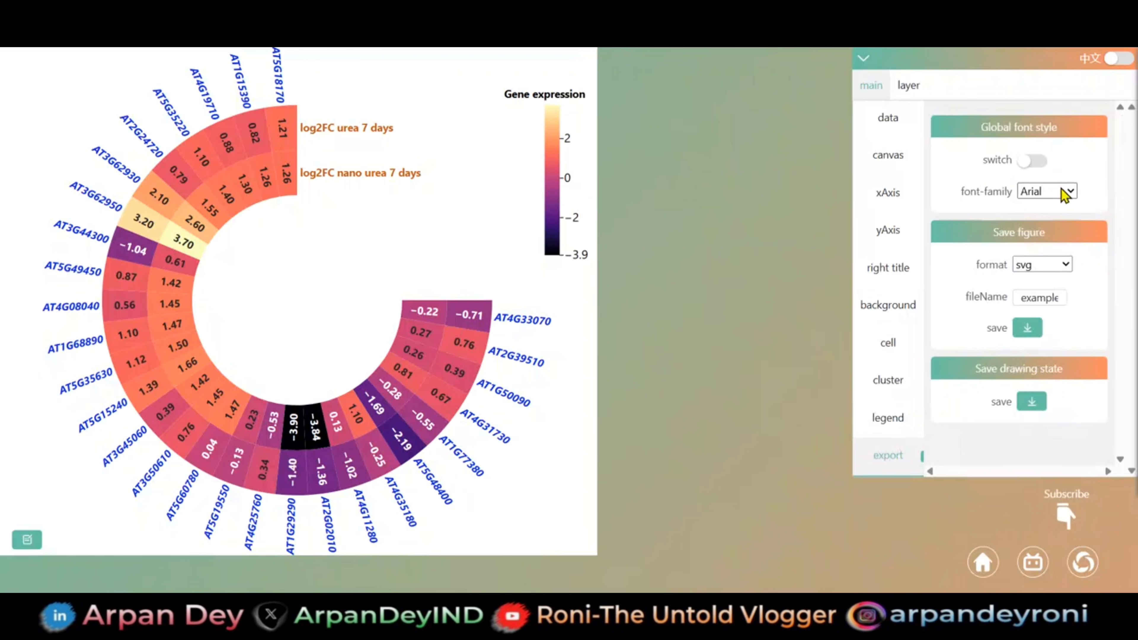
click(1051, 273)
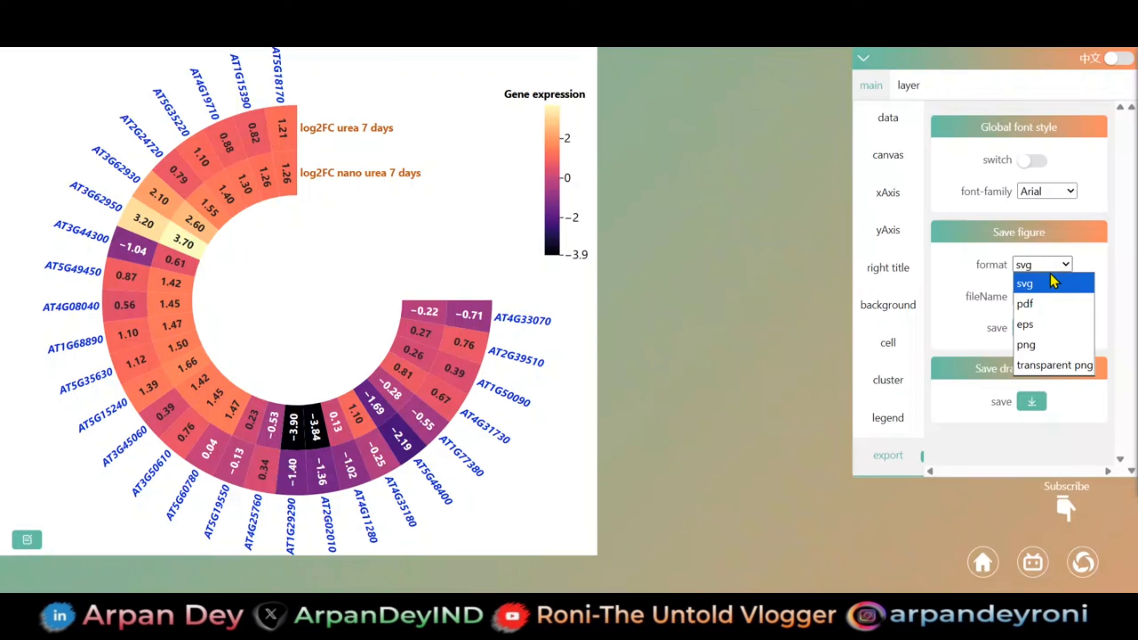
click(1040, 345)
click(1029, 328)
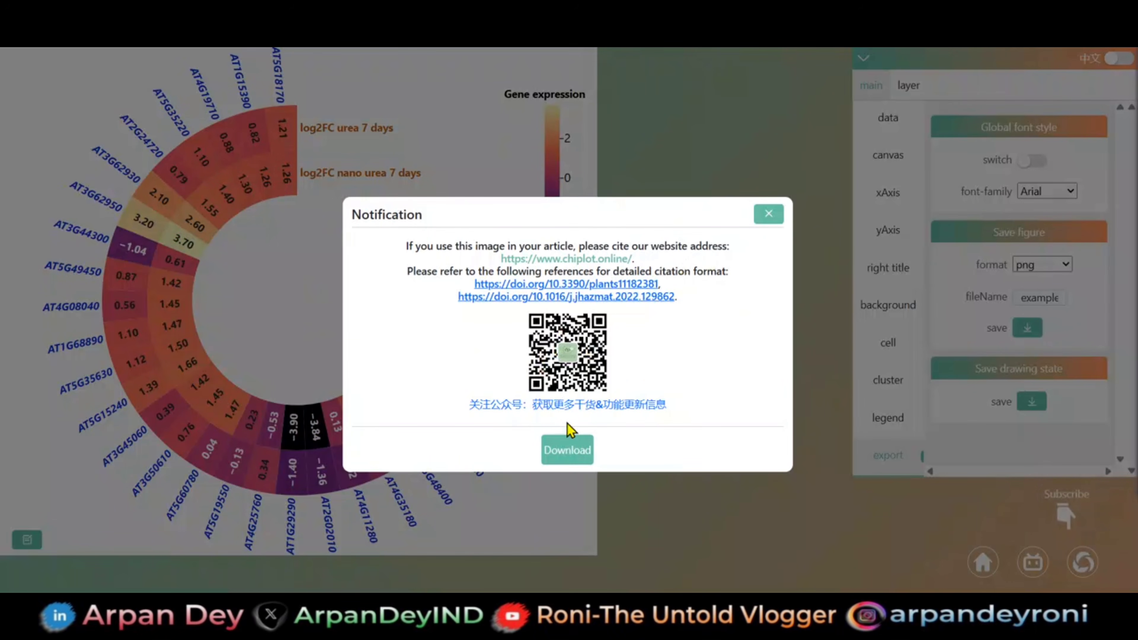
click(567, 450)
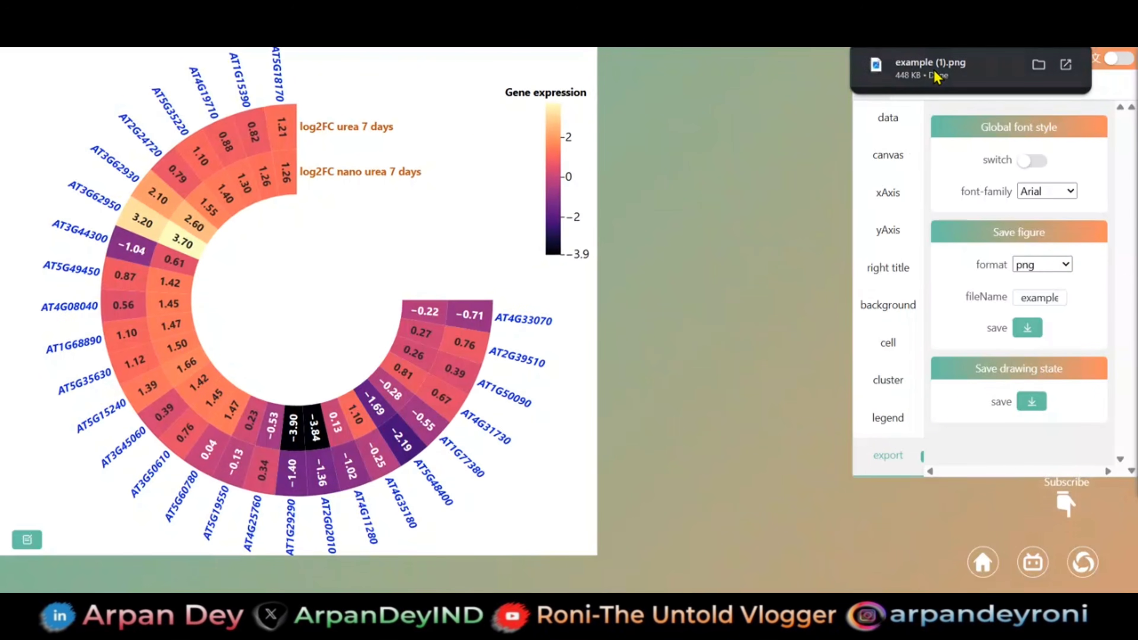
- Open the downloaded example (1).png, inspect the circular heatmap at different magnifications, and close the image and the multiple-download prompt
click(936, 75)
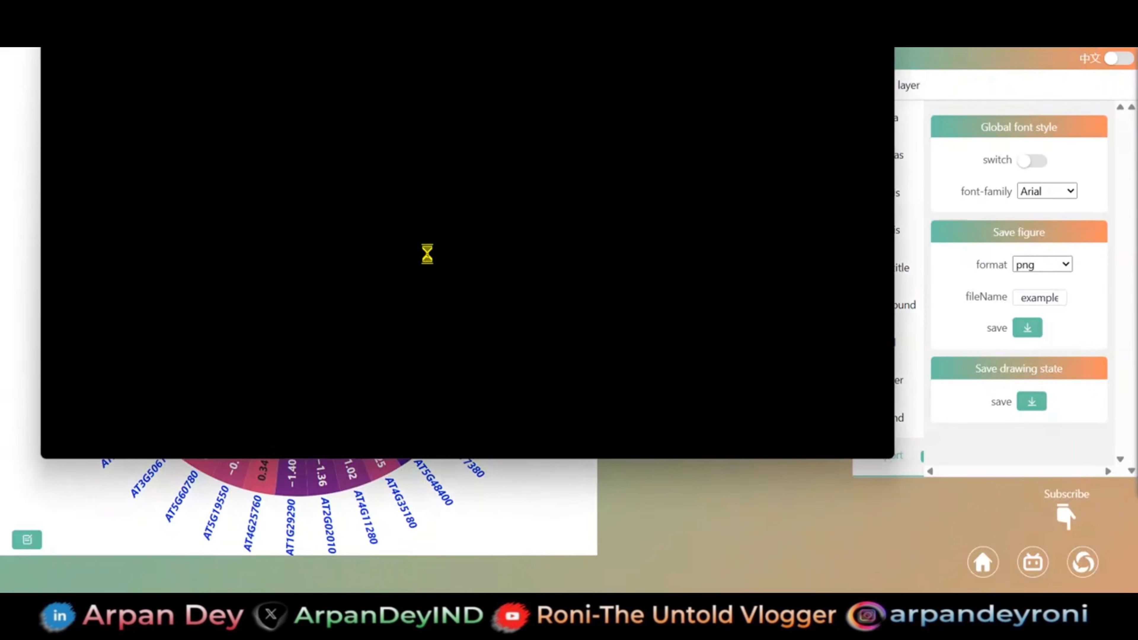
scroll(432, 253, up, 5)
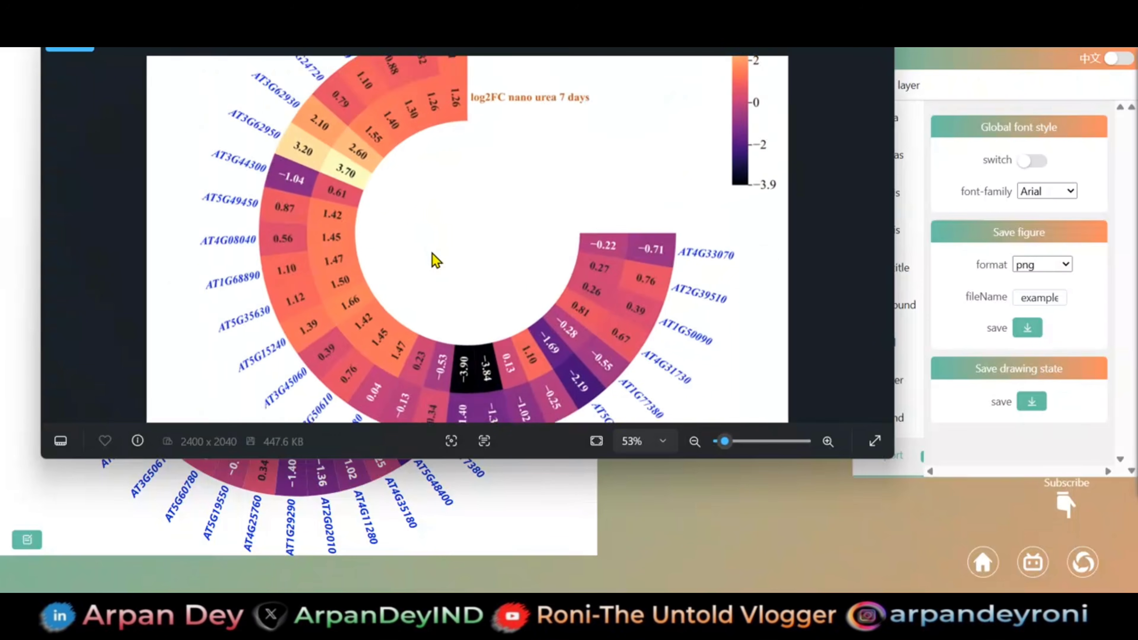
scroll(432, 254, down, 5)
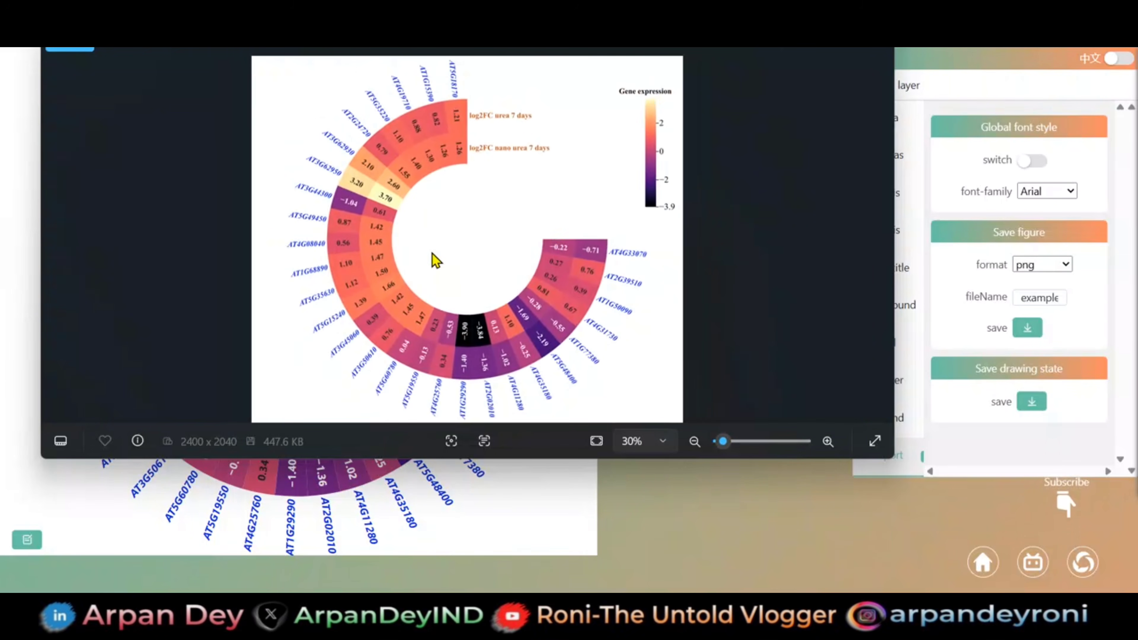
click(889, 50)
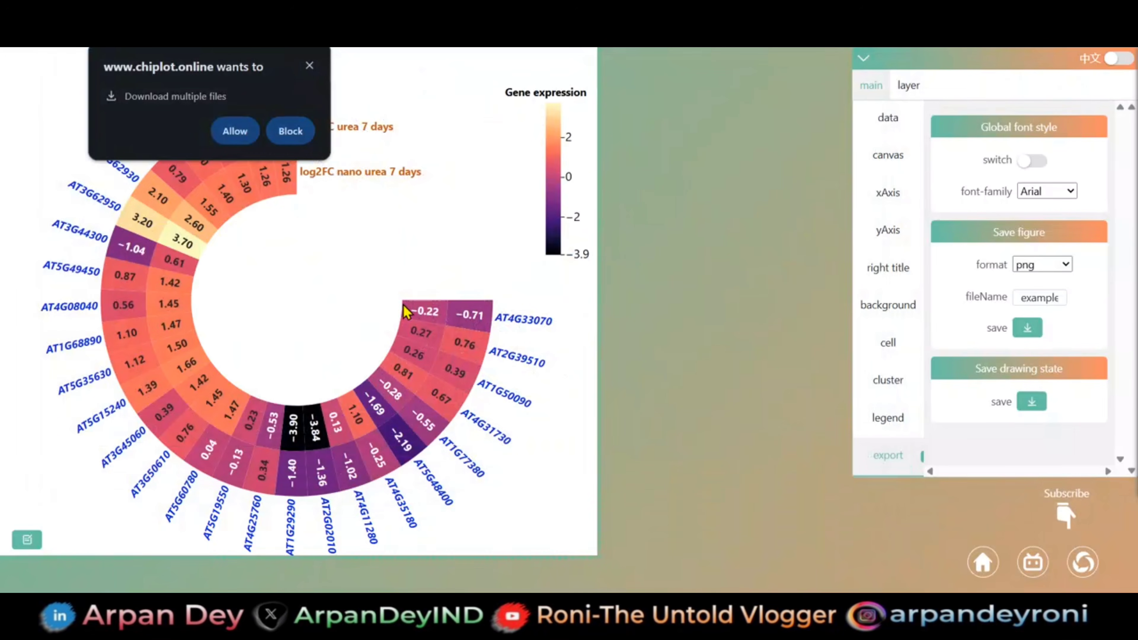
click(309, 66)
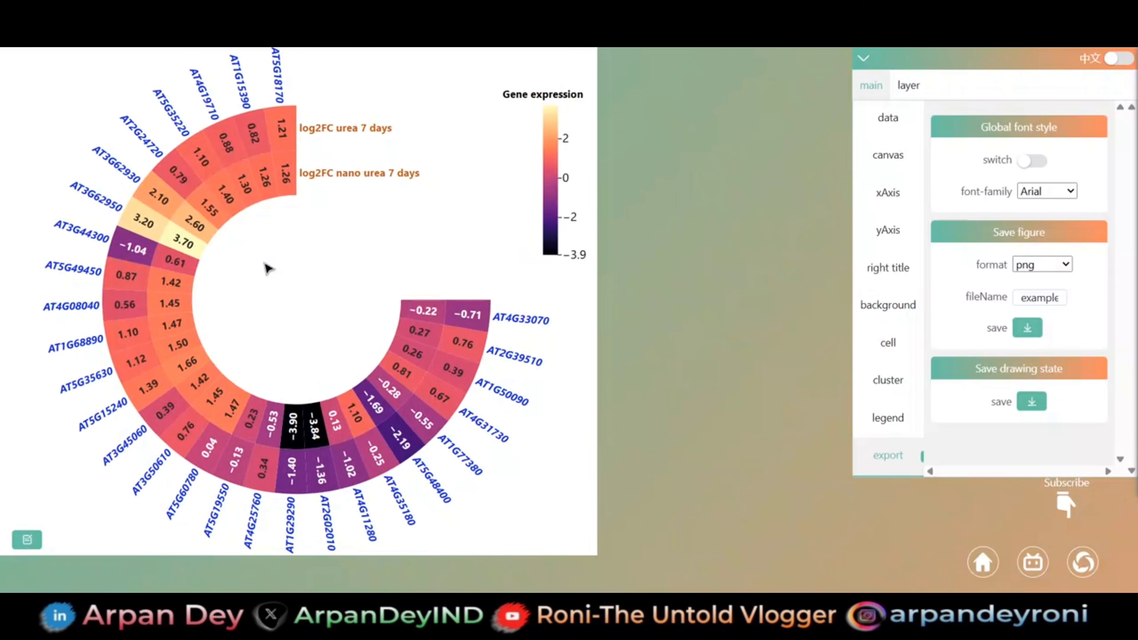
click(909, 92)
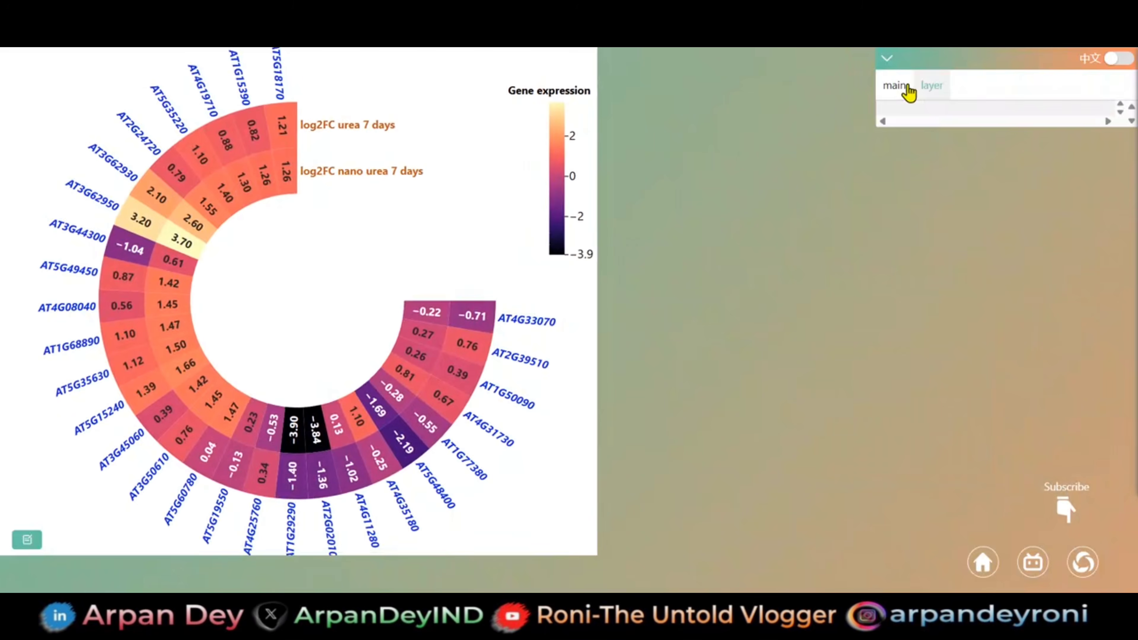
click(895, 94)
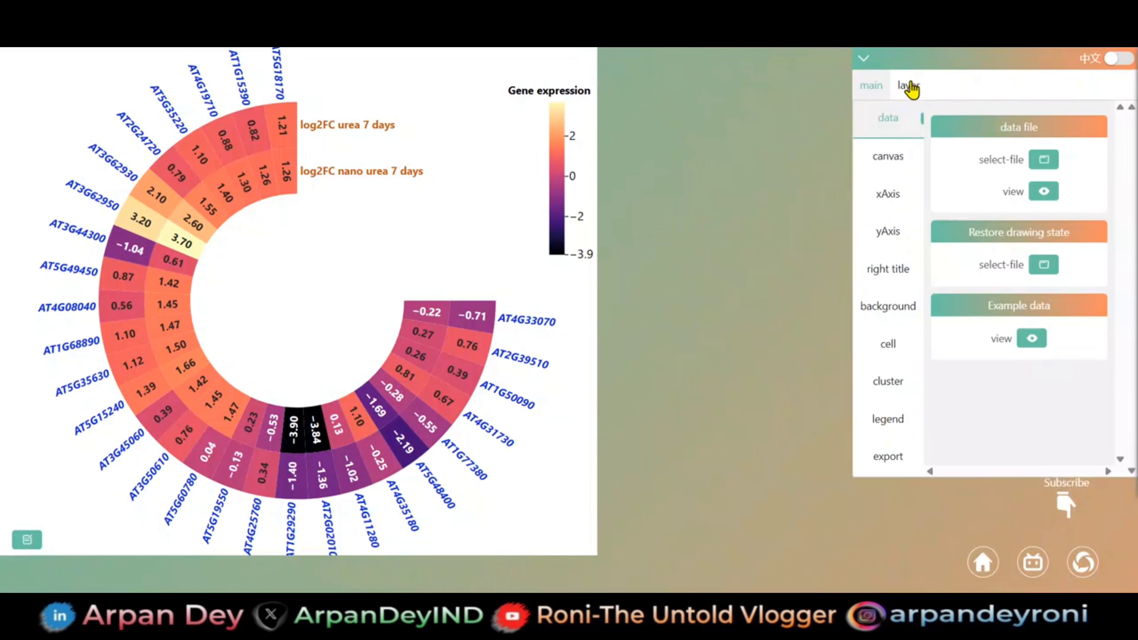